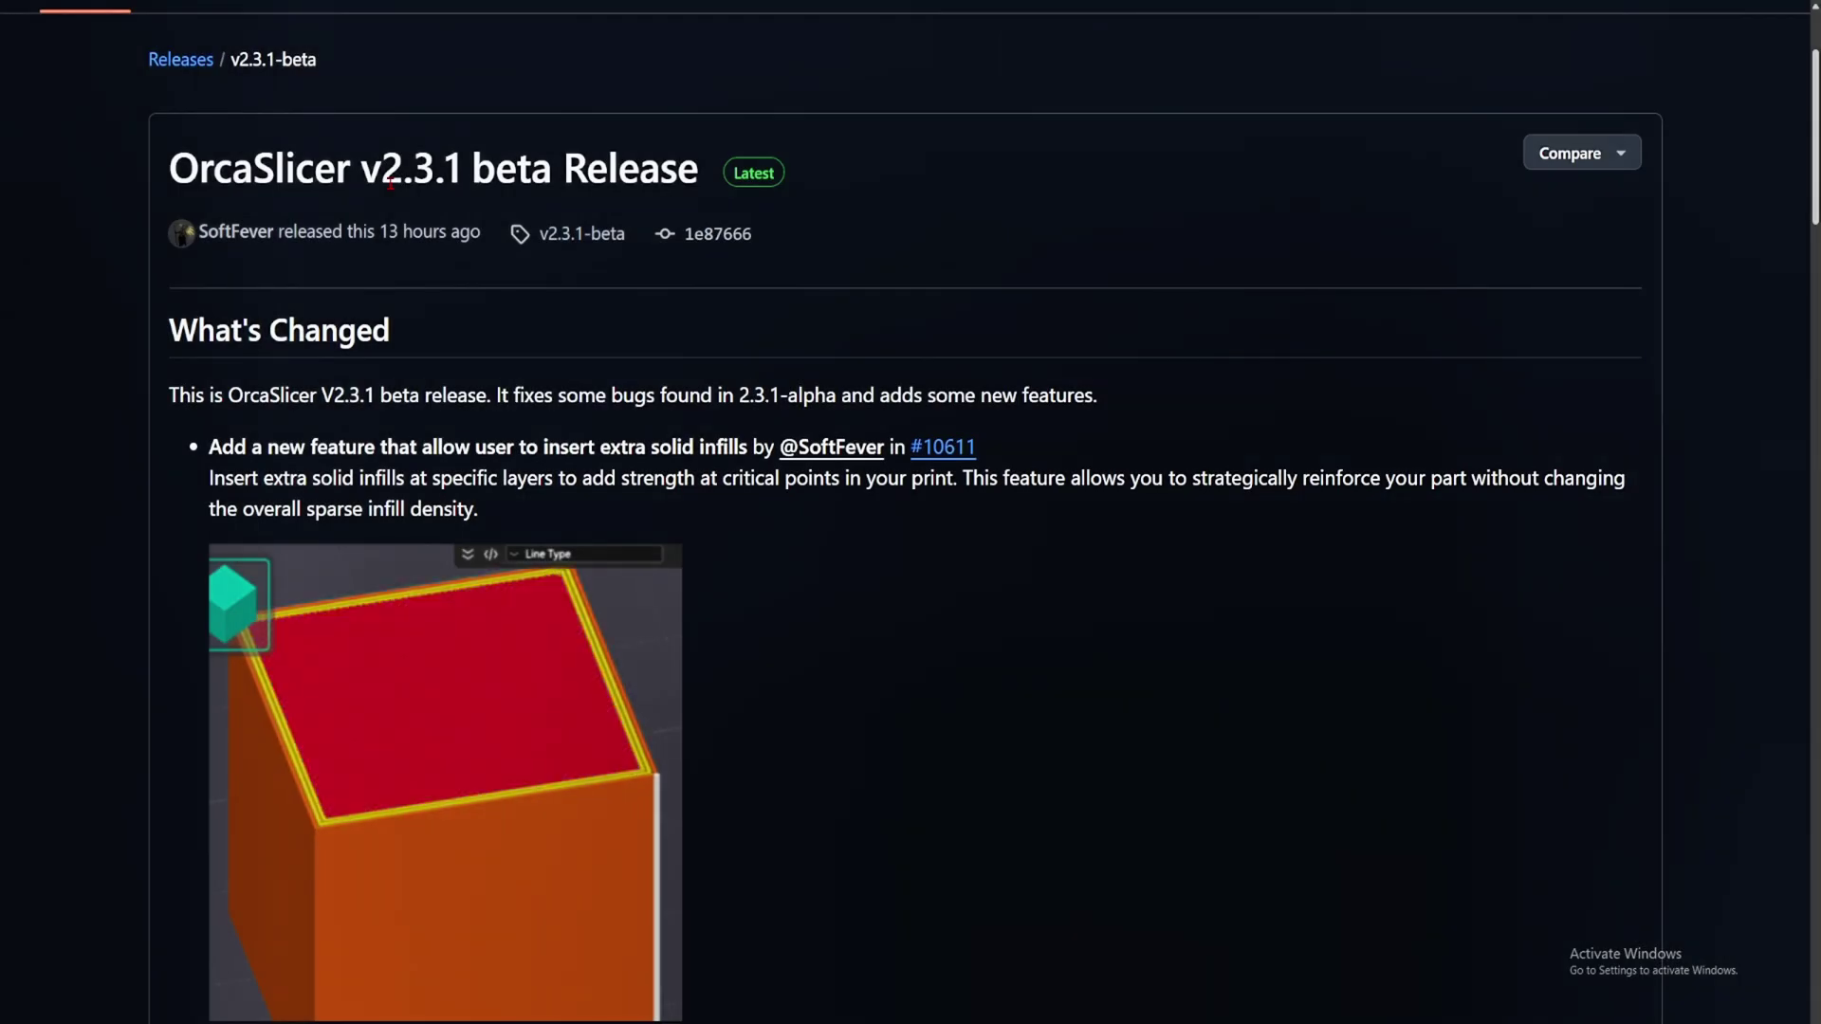
Read the v2.3.1 beta release notes on inserting extra solid infills, including the interval pattern and explicit layer list examples
scroll(484, 252, down, 2)
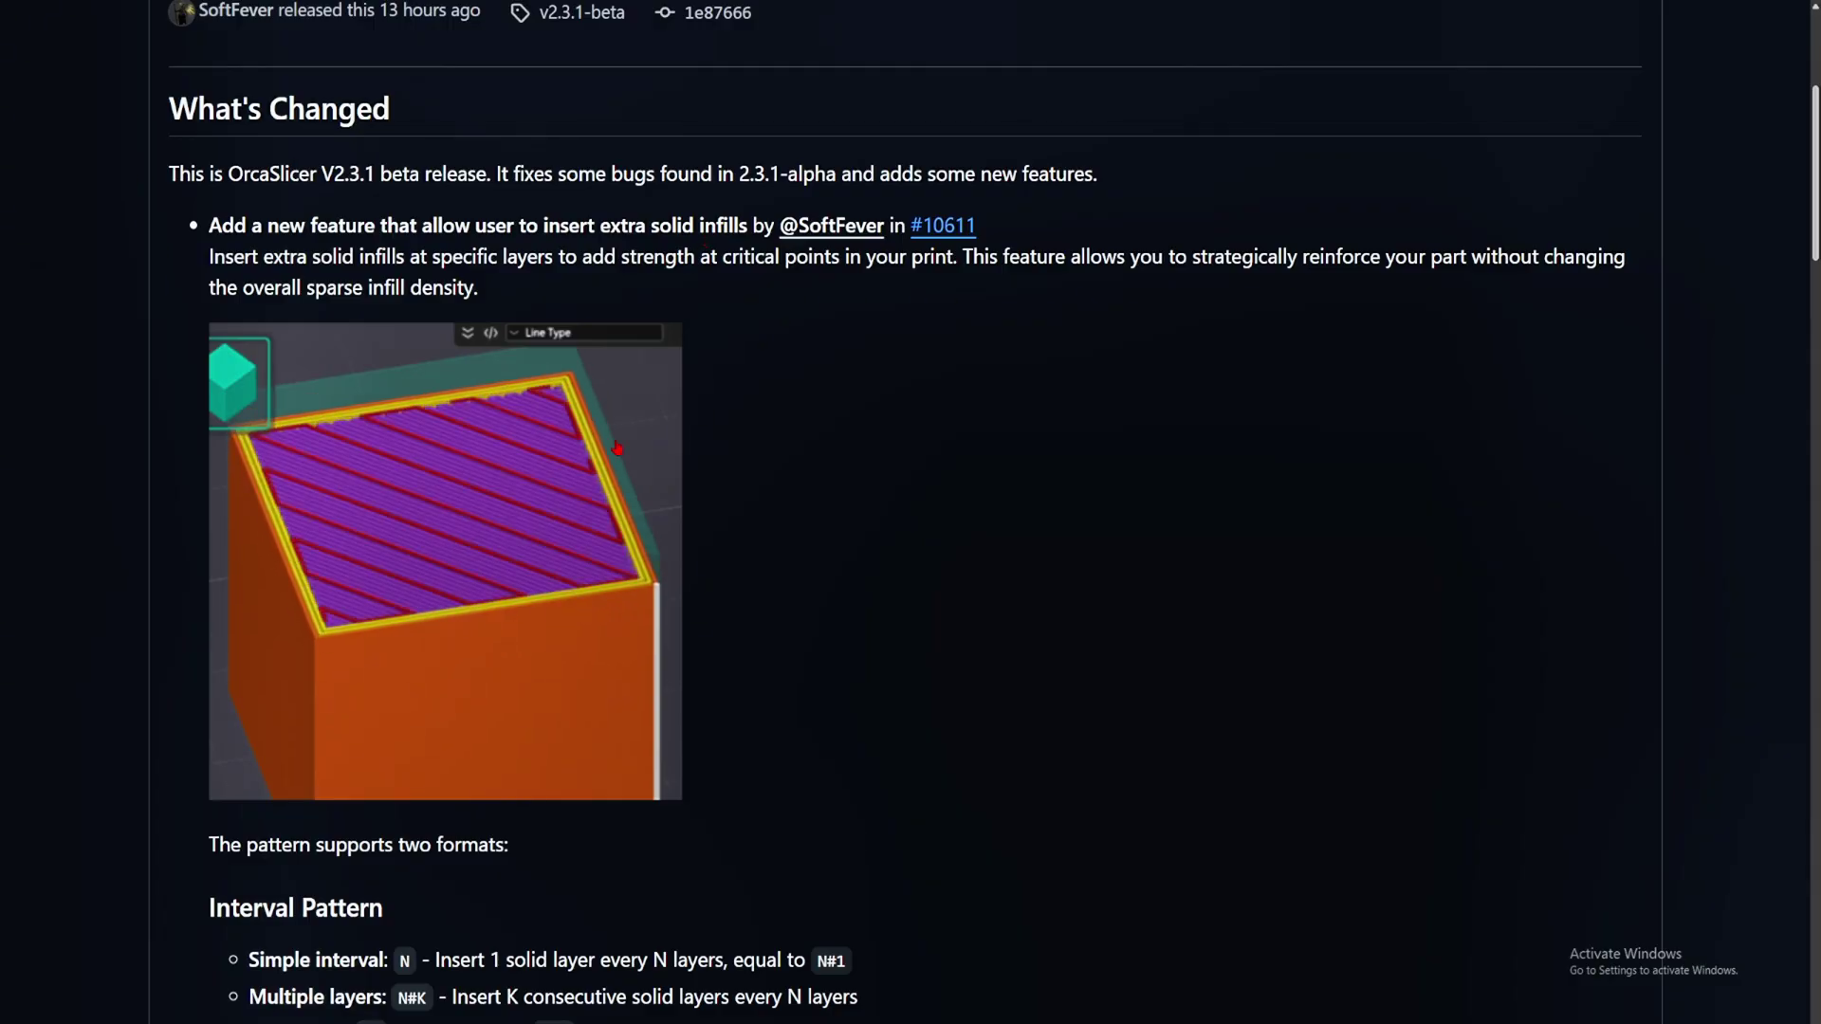
scroll(621, 360, down, 2)
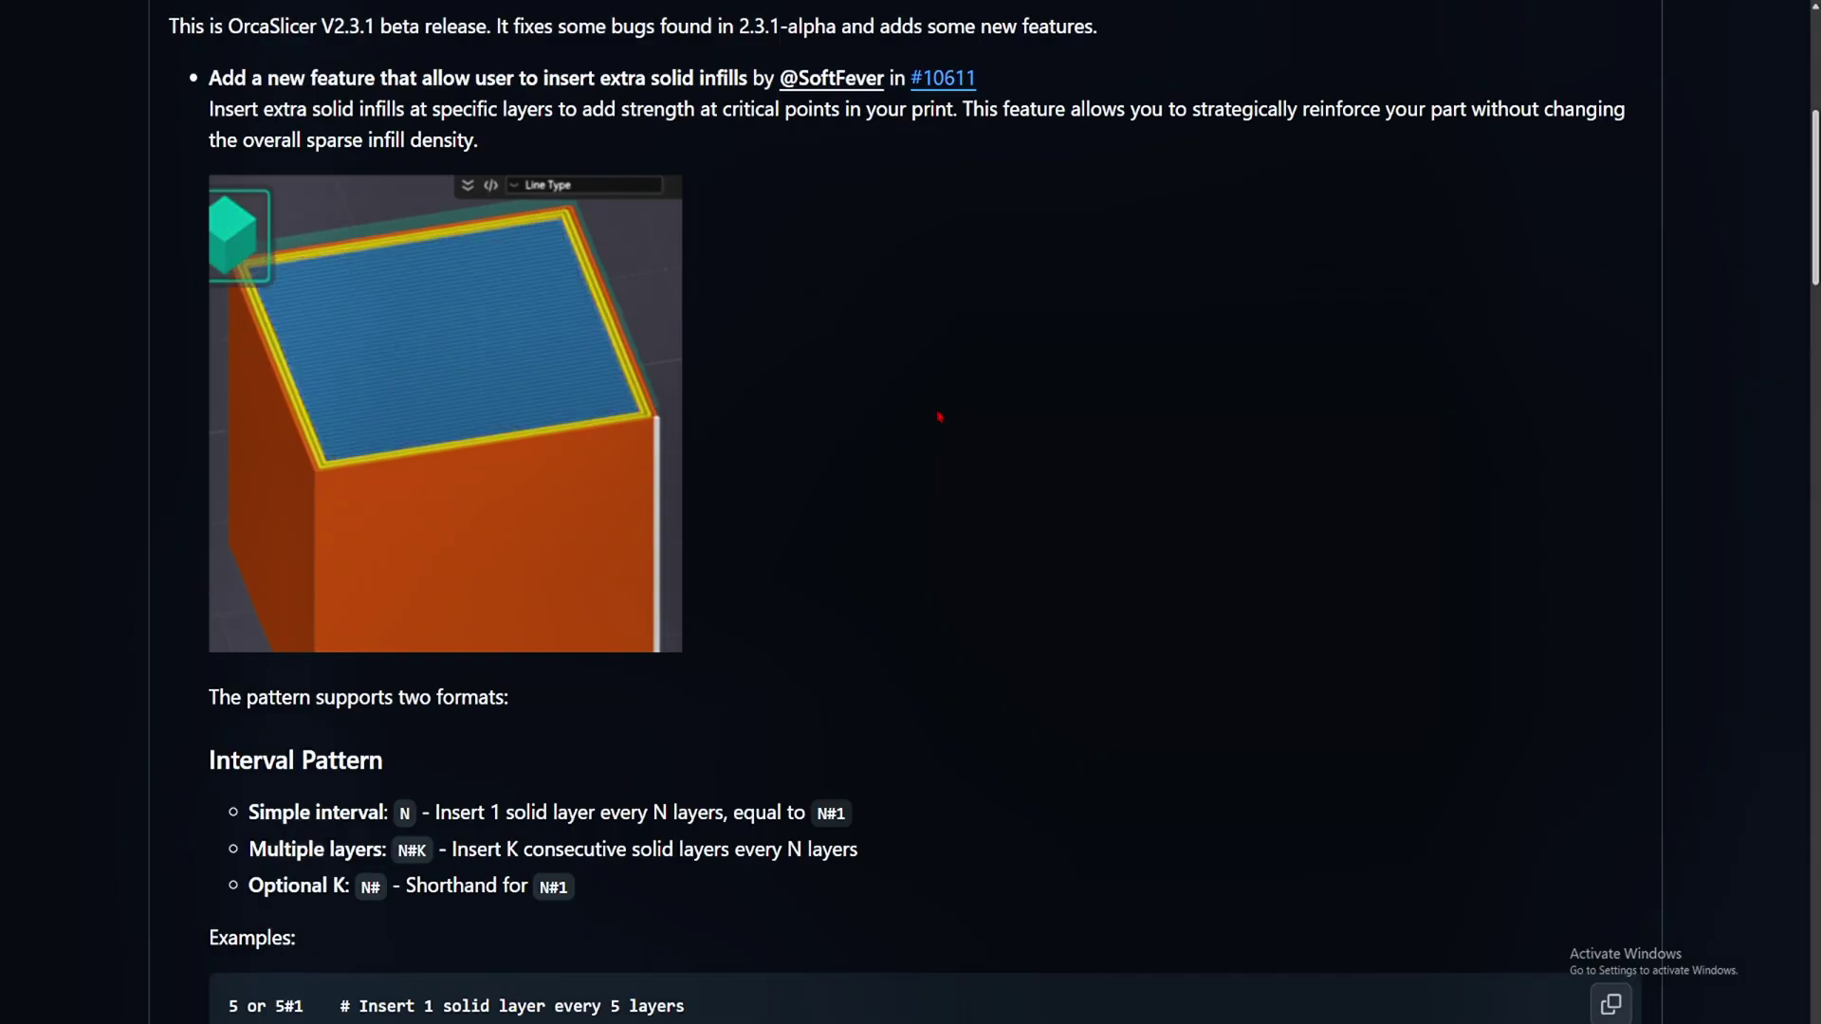
scroll(845, 431, down, 1)
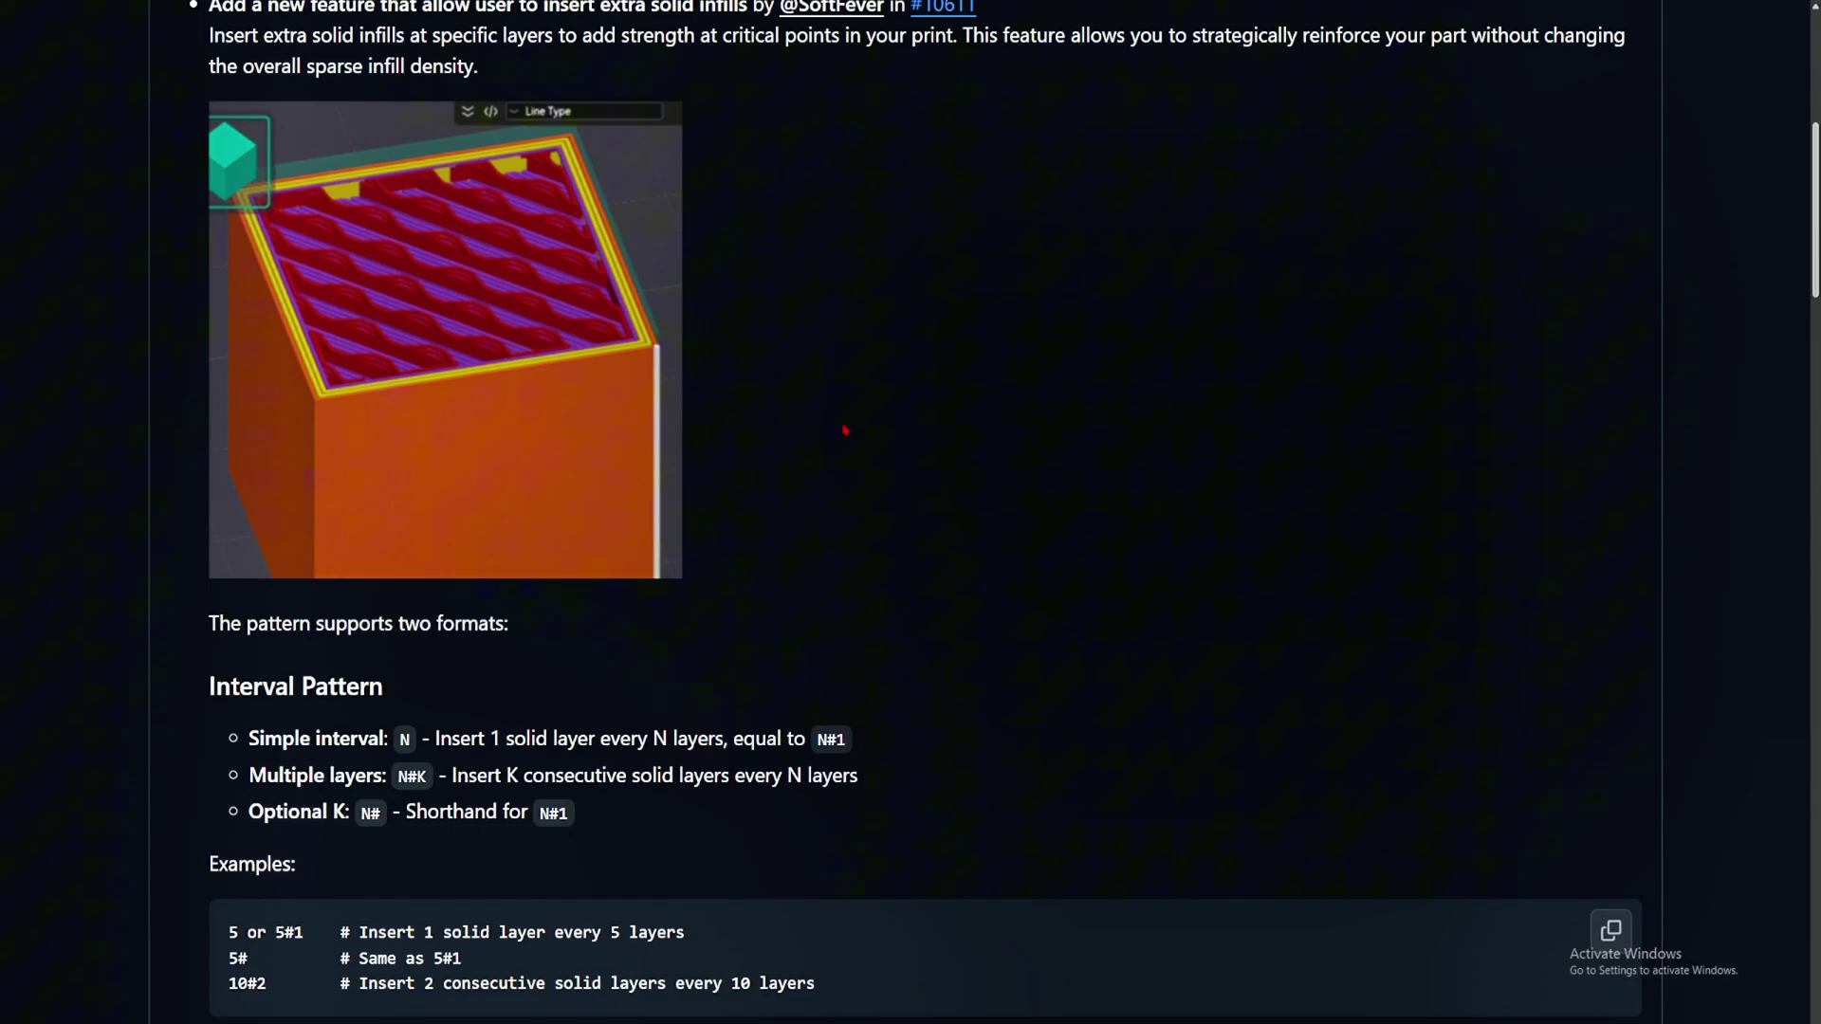
scroll(845, 430, down, 5)
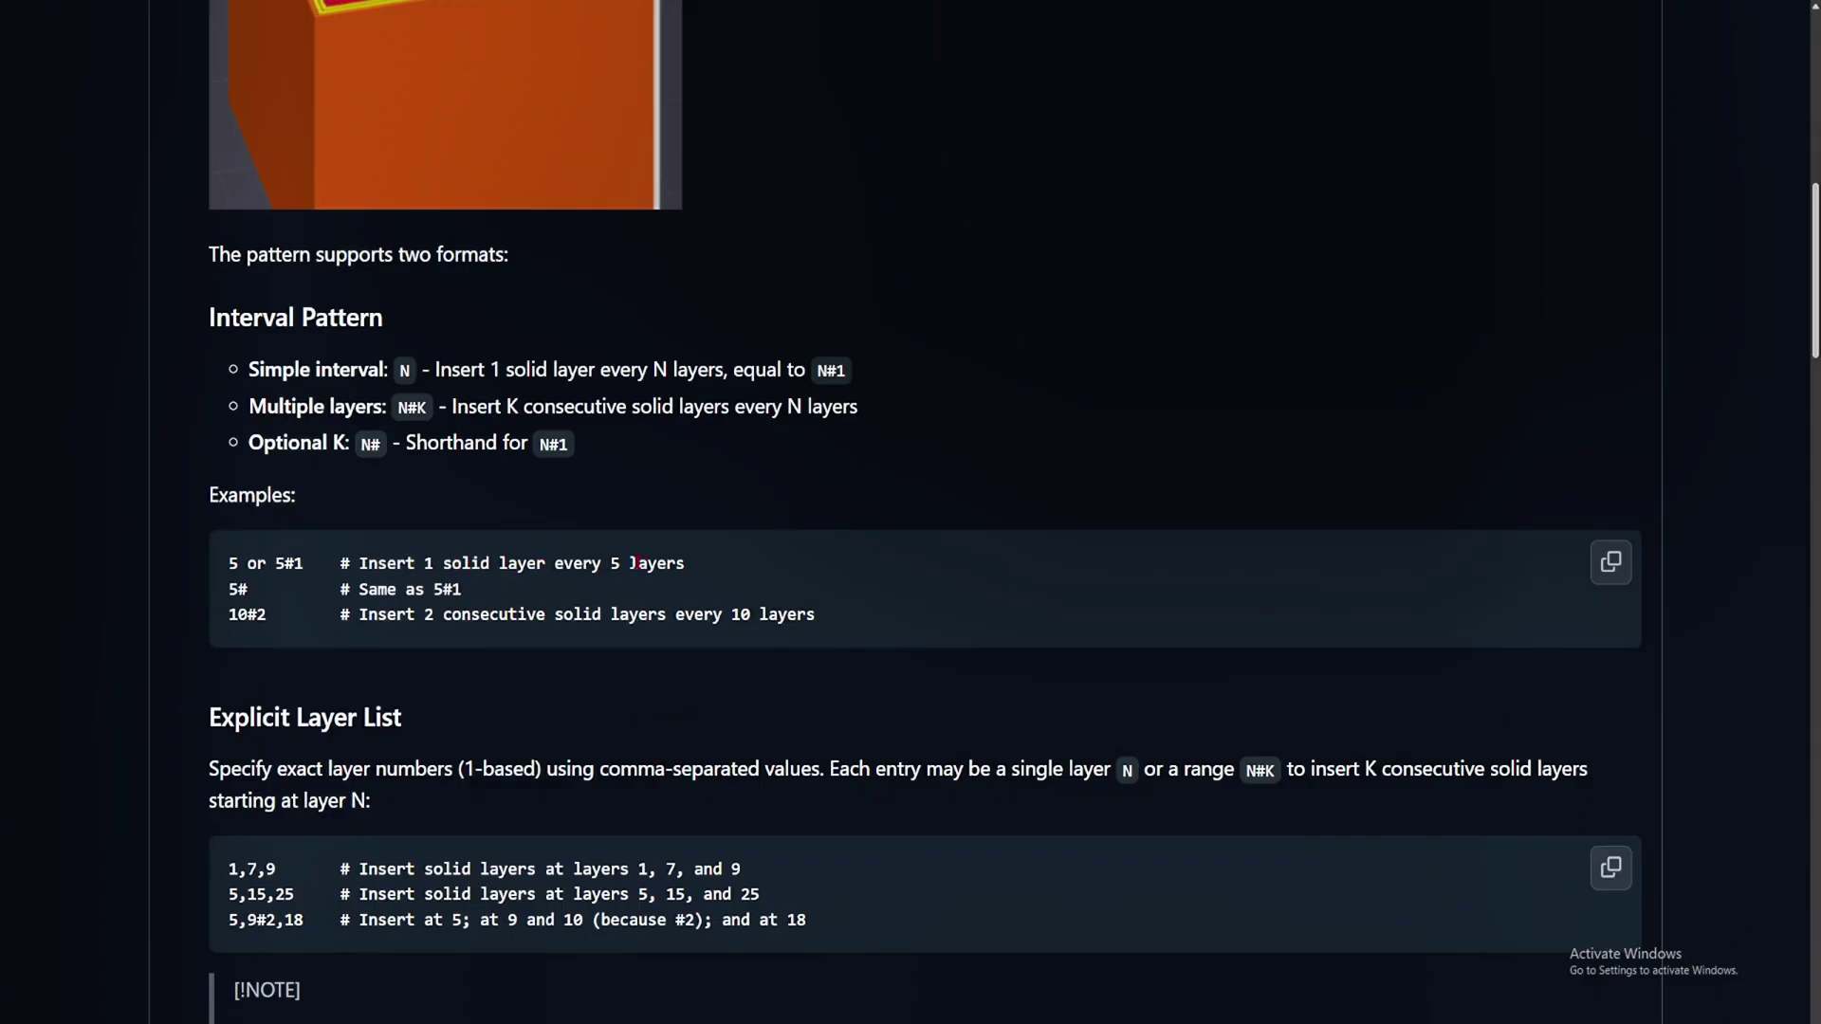
drag(684, 563, 572, 563)
click(559, 569)
scroll(512, 550, down, 4)
drag(445, 328, 664, 545)
click(649, 523)
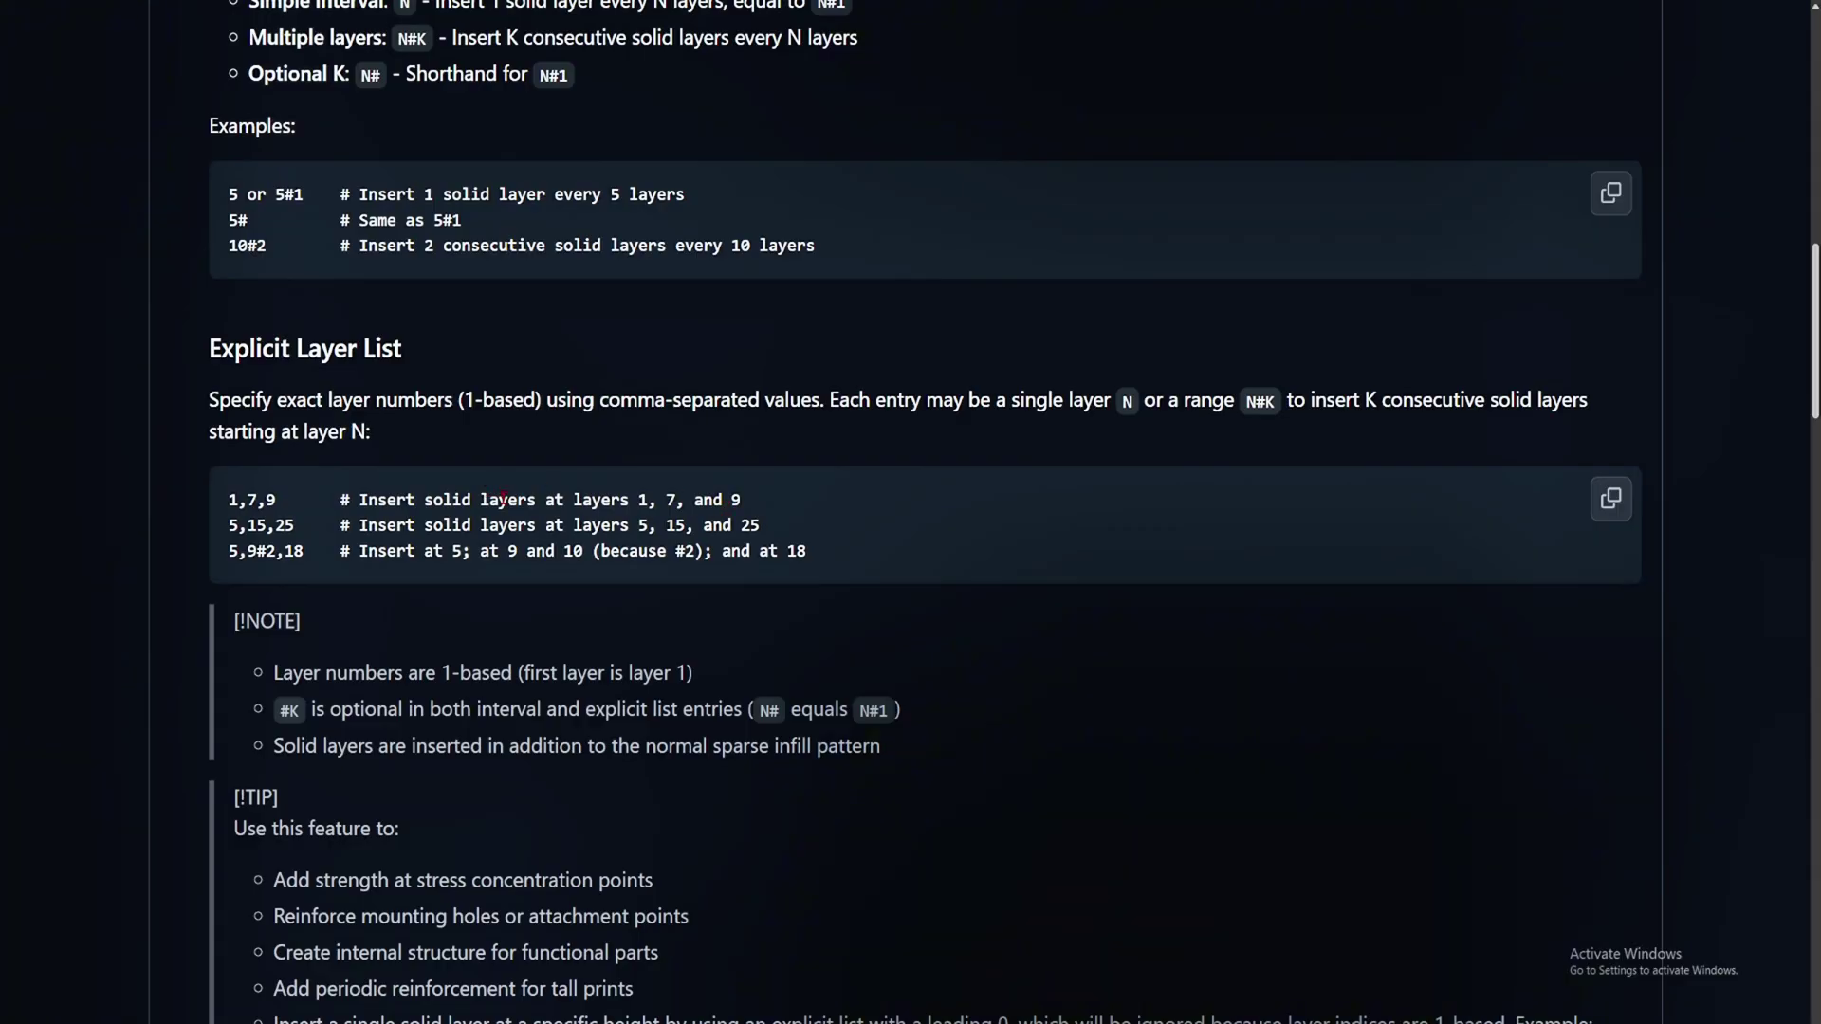
drag(396, 499, 780, 549)
click(780, 549)
scroll(247, 580, down, 7)
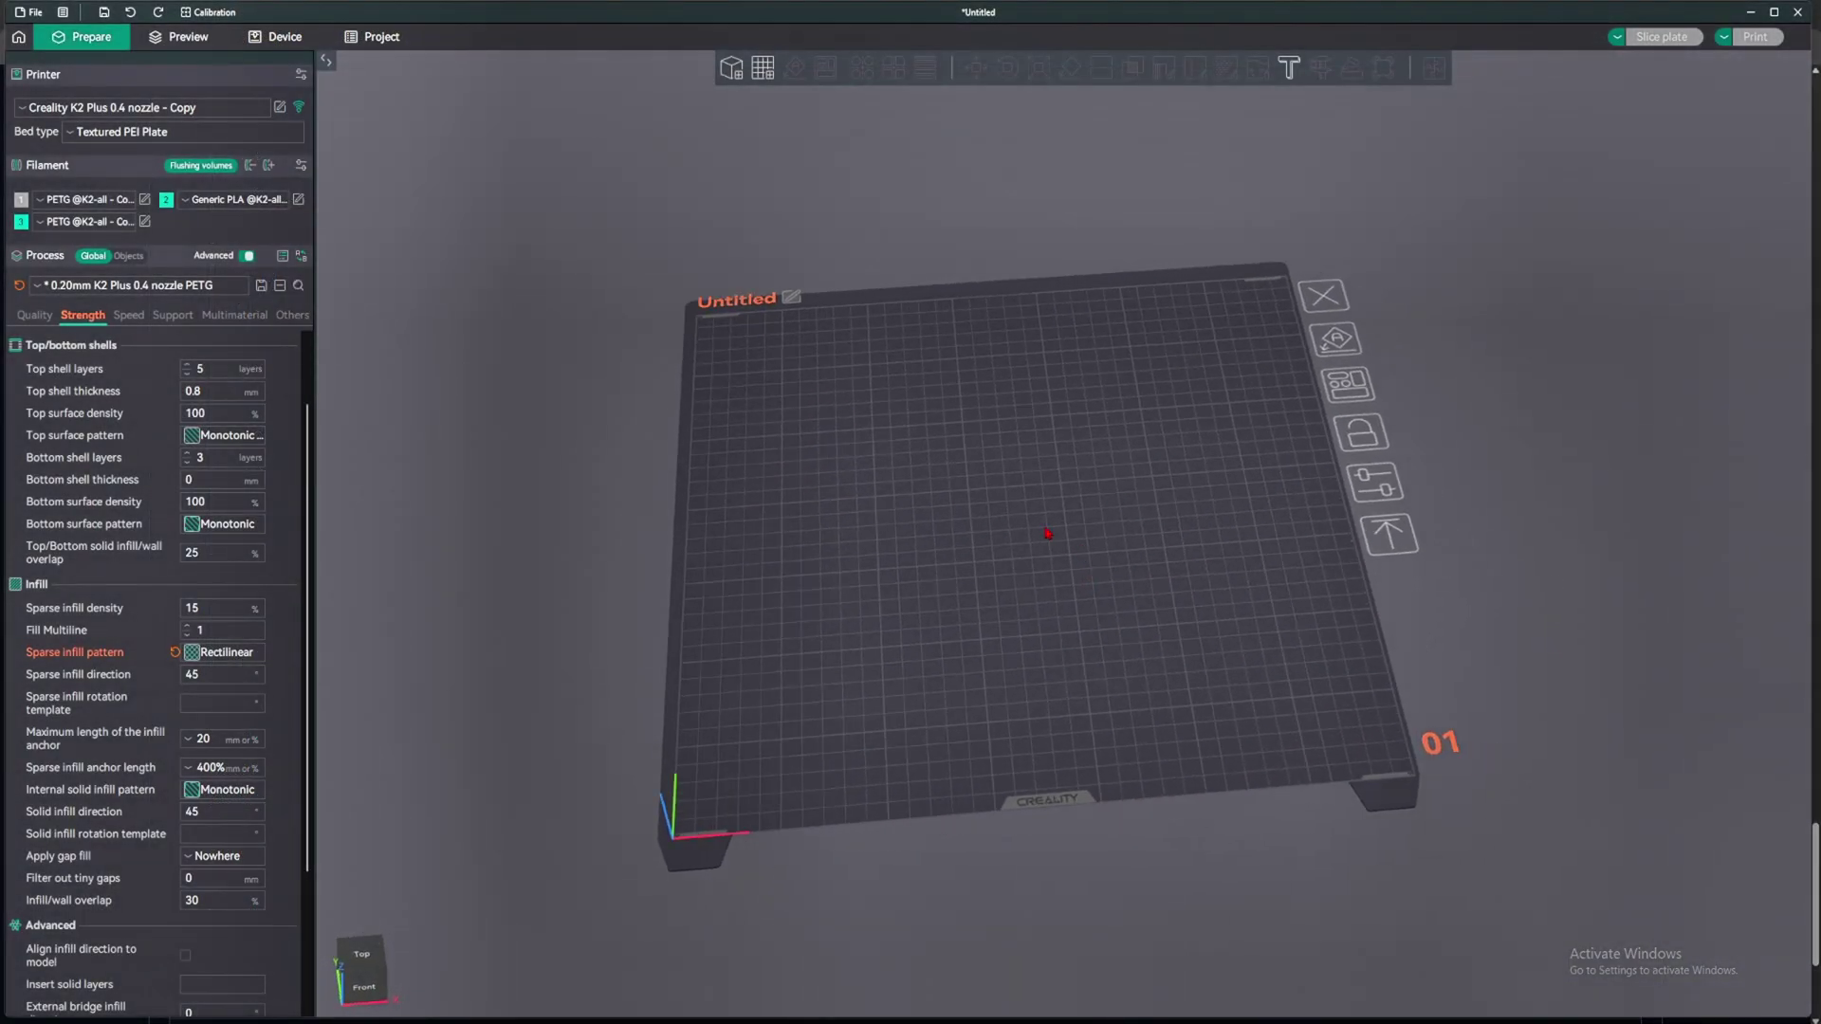
Switch to OrcaSlicer and add a Cube primitive to the empty plate
right_click(1048, 529)
mouse_move(1138, 643)
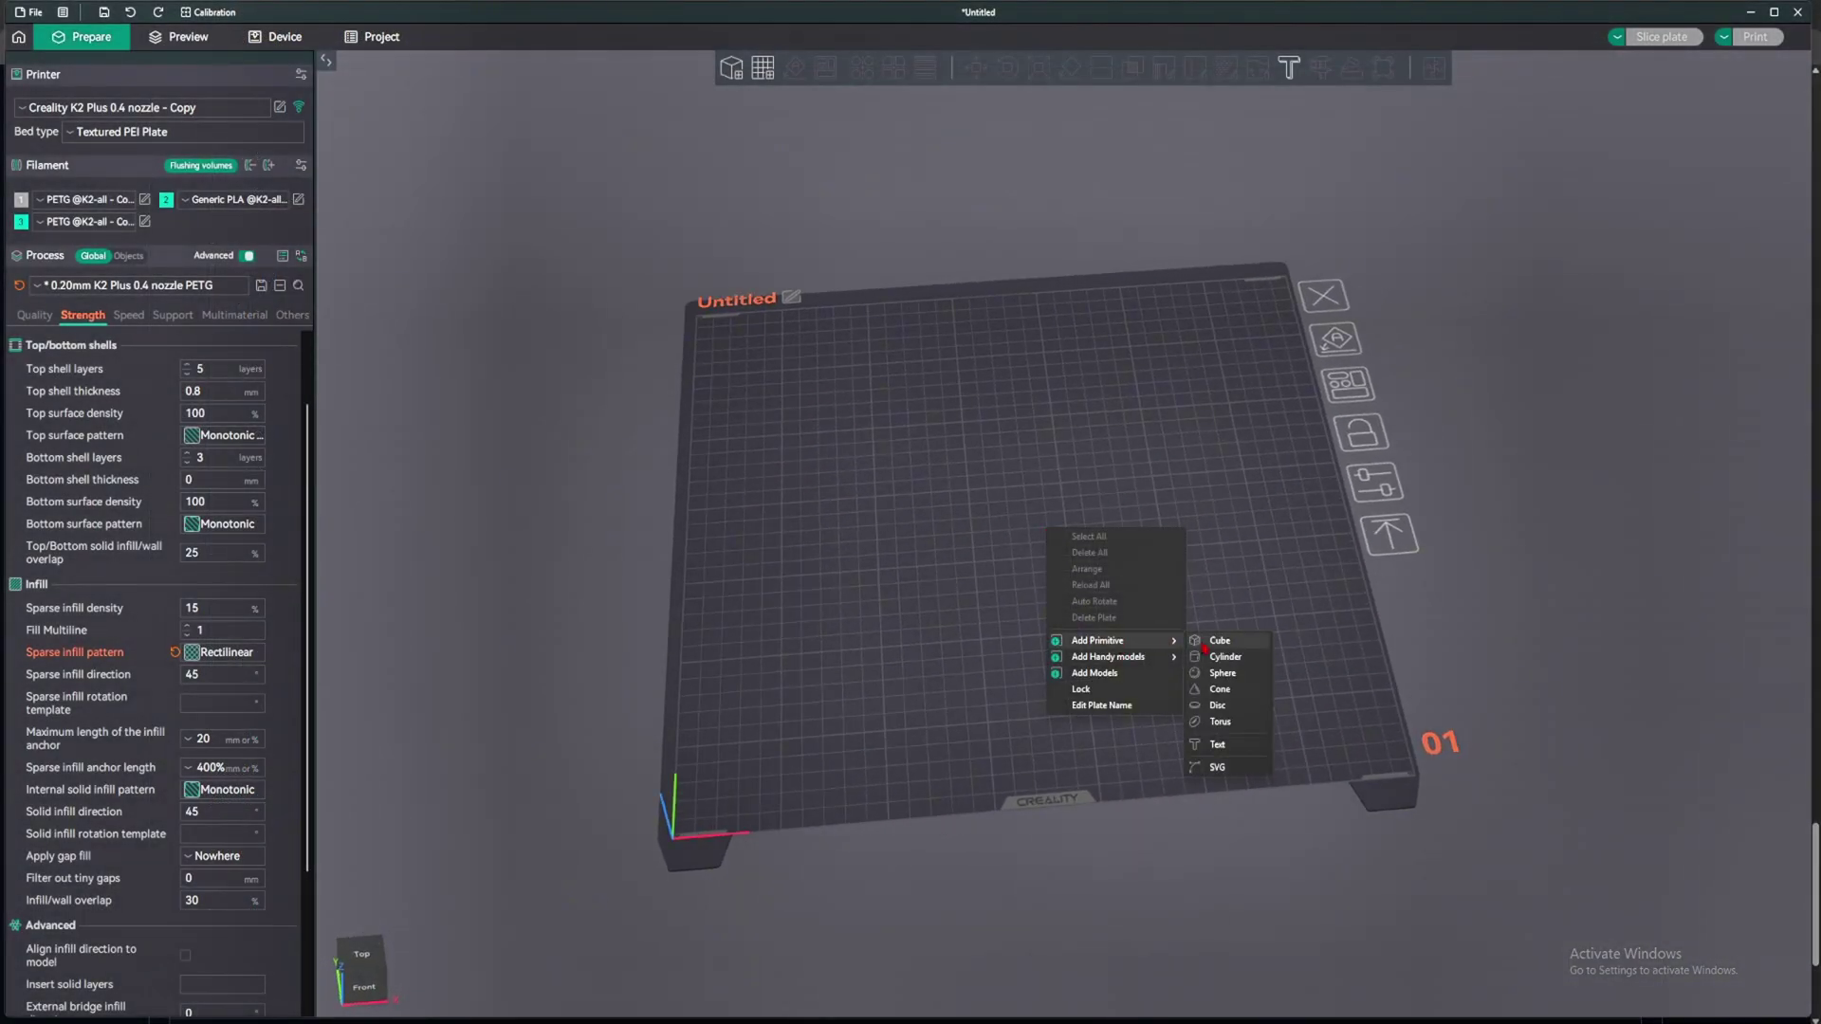
click(1220, 641)
scroll(852, 276, up, 5)
click(966, 297)
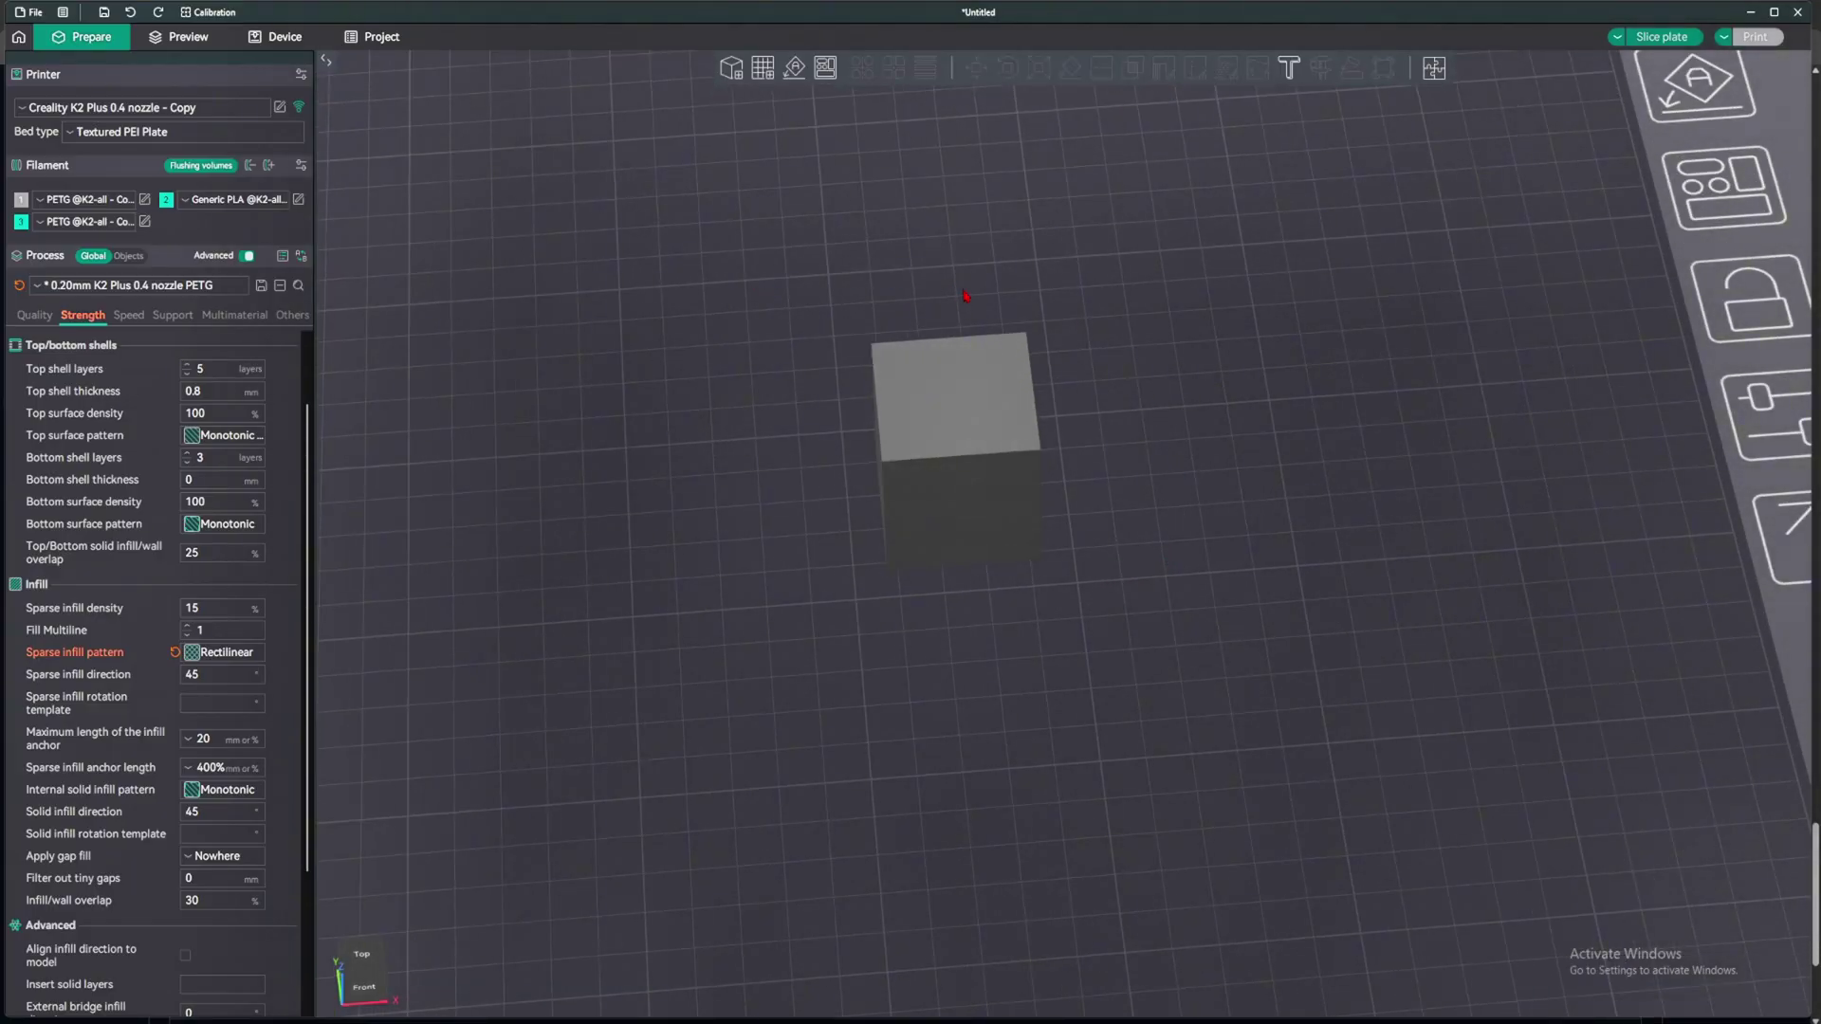
right_drag(841, 324, 822, 351)
drag(633, 376, 354, 589)
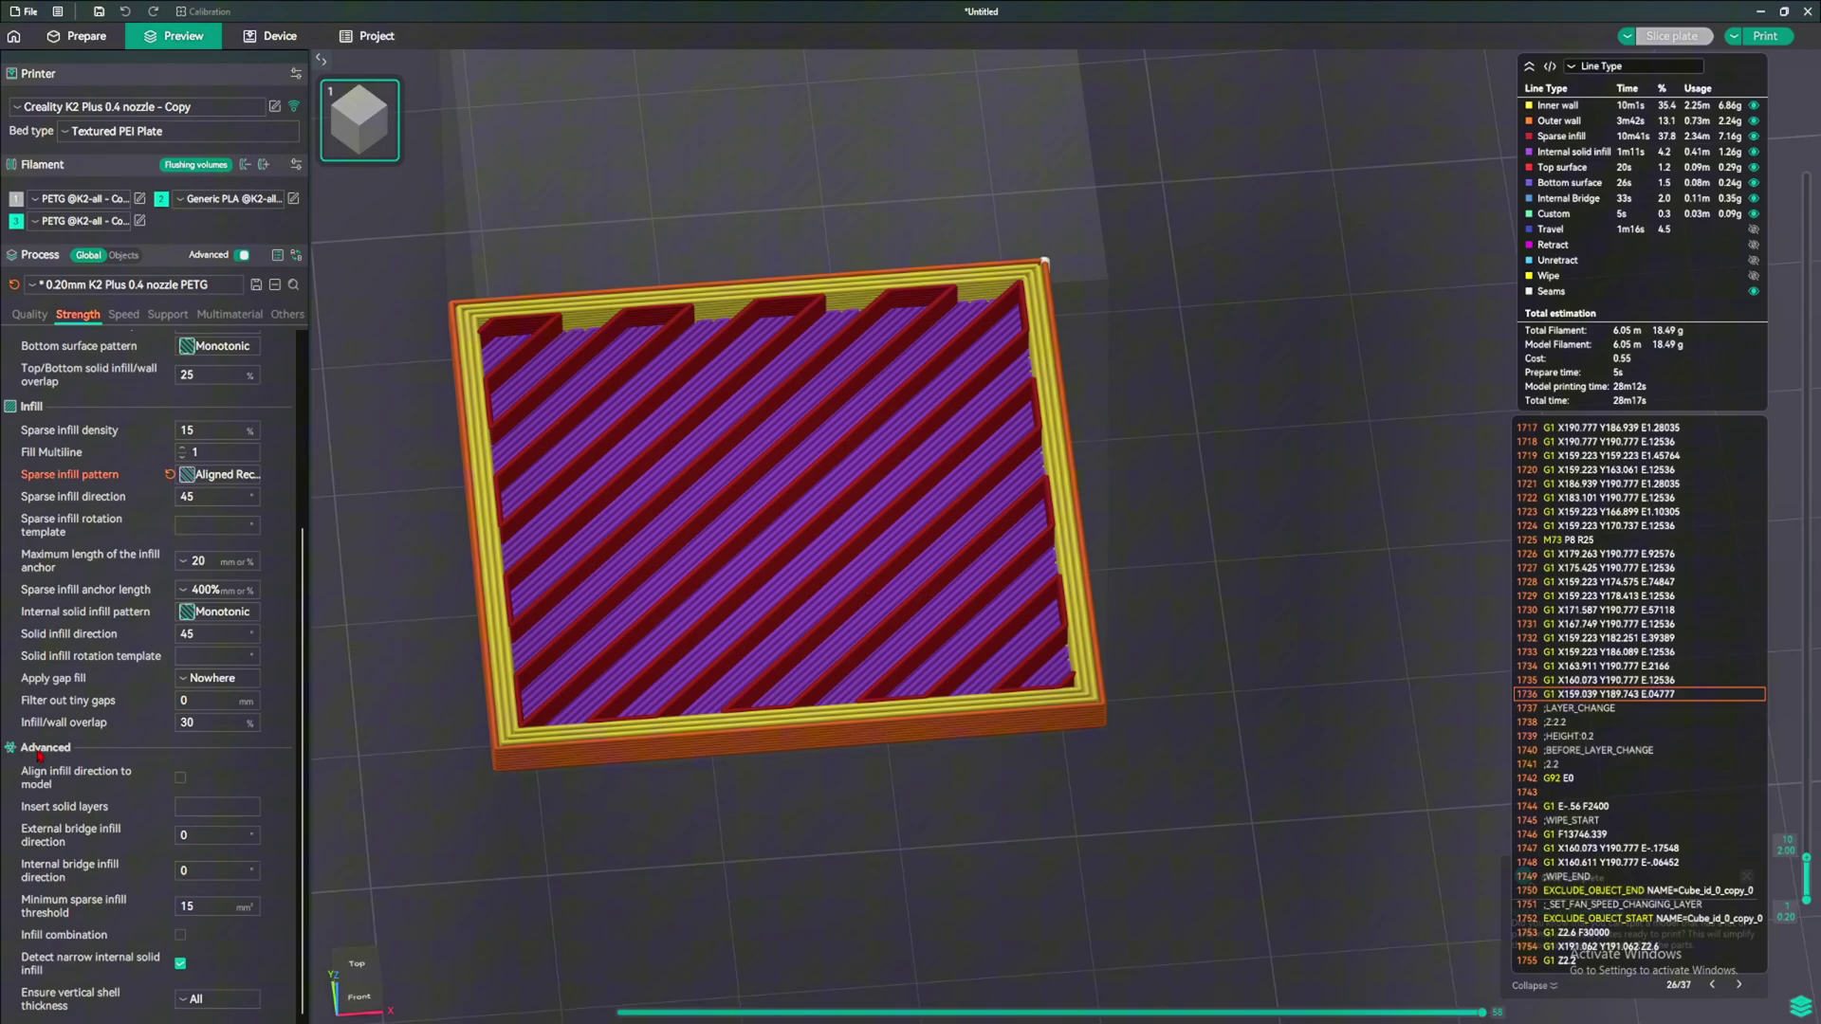
Set Insert solid layers to 5#1 in the advanced strength settings and slice the plate
mouse_move(38, 818)
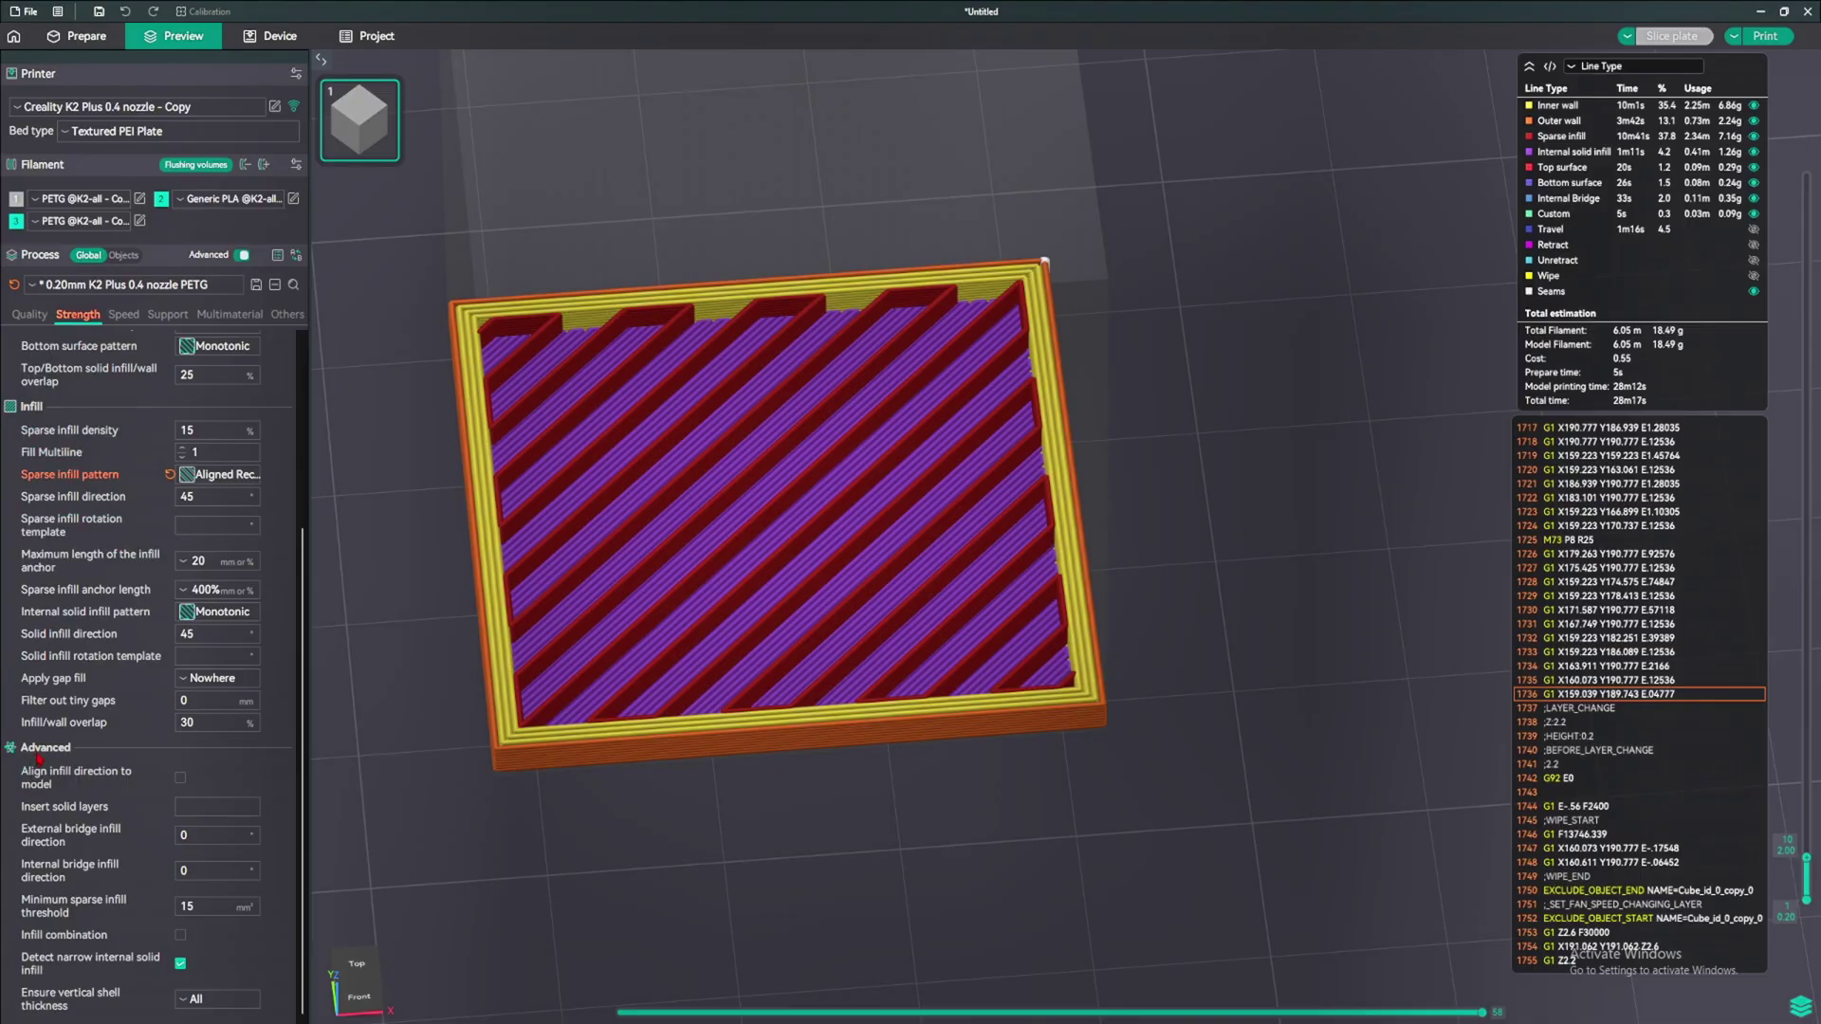
click(217, 806)
text(5#1)
click(1673, 35)
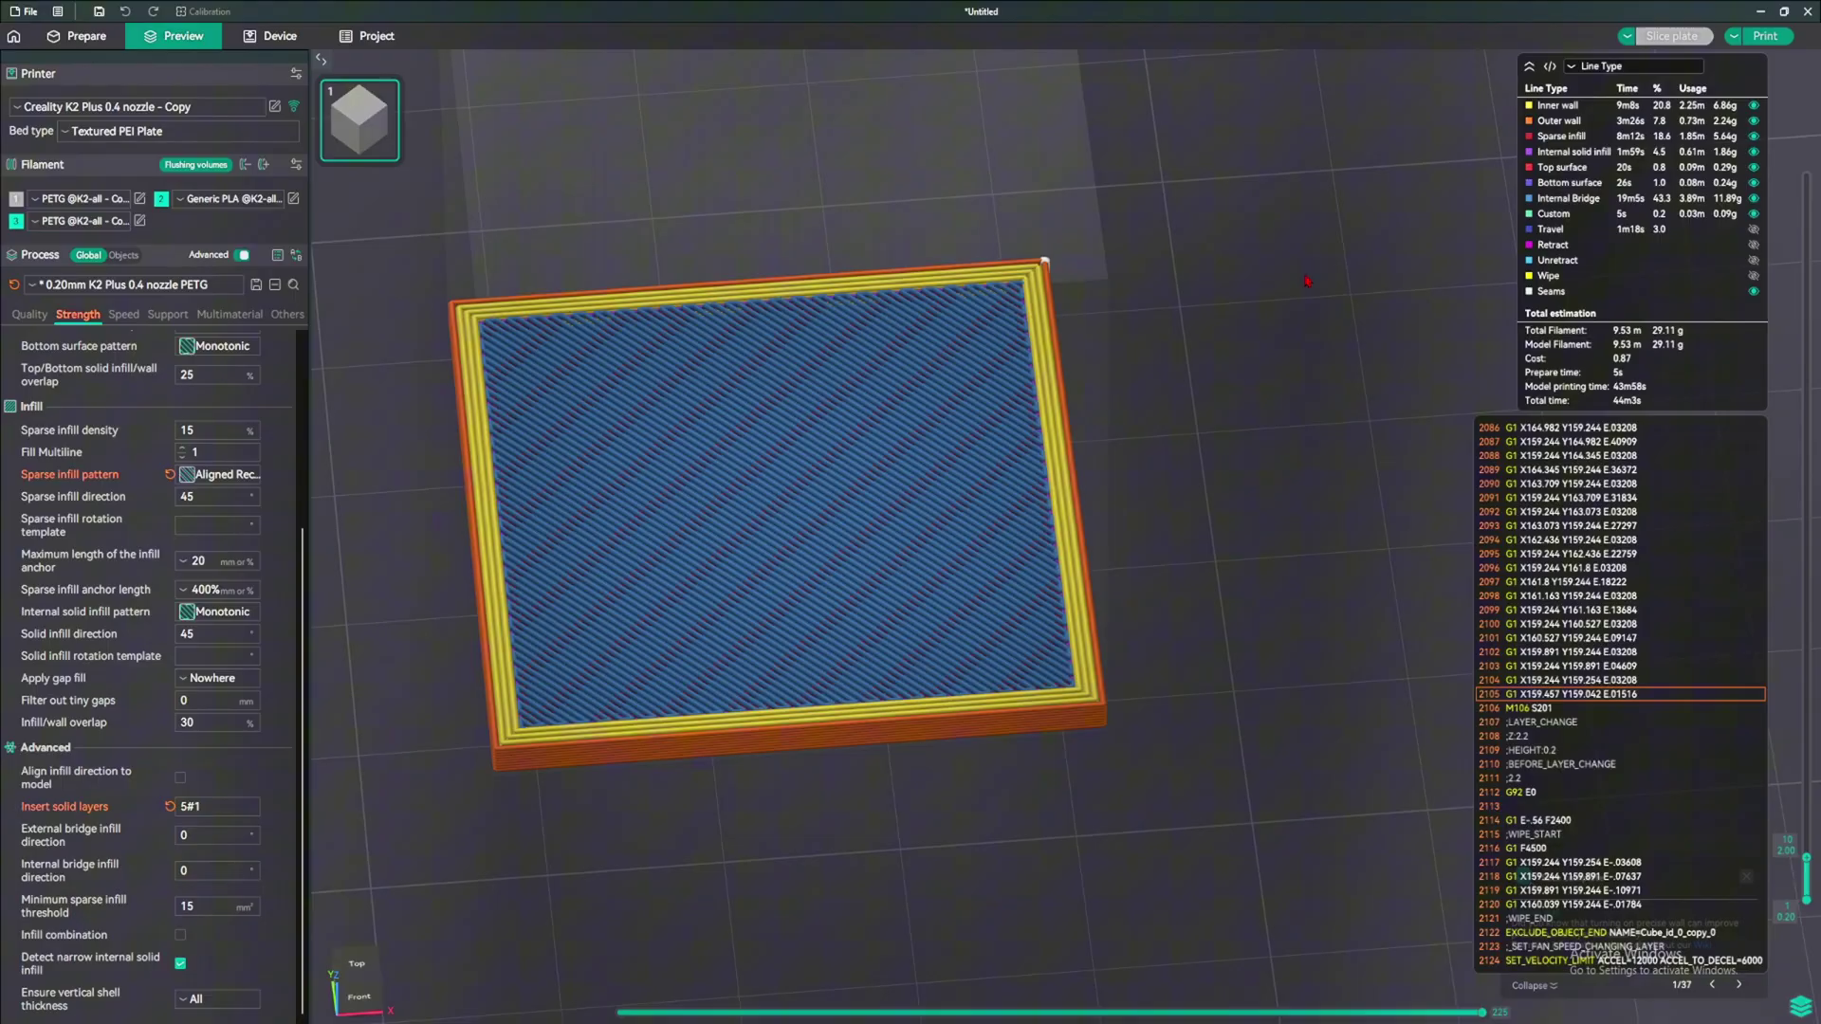
Go through the sliced cube's layers from the first layer upward to examine where the solid layers are inserted
key(Down)
key(Down)
key(Down)
key(Down)
key(Down)
key(Down)
key(Down)
key(Down)
key(Down)
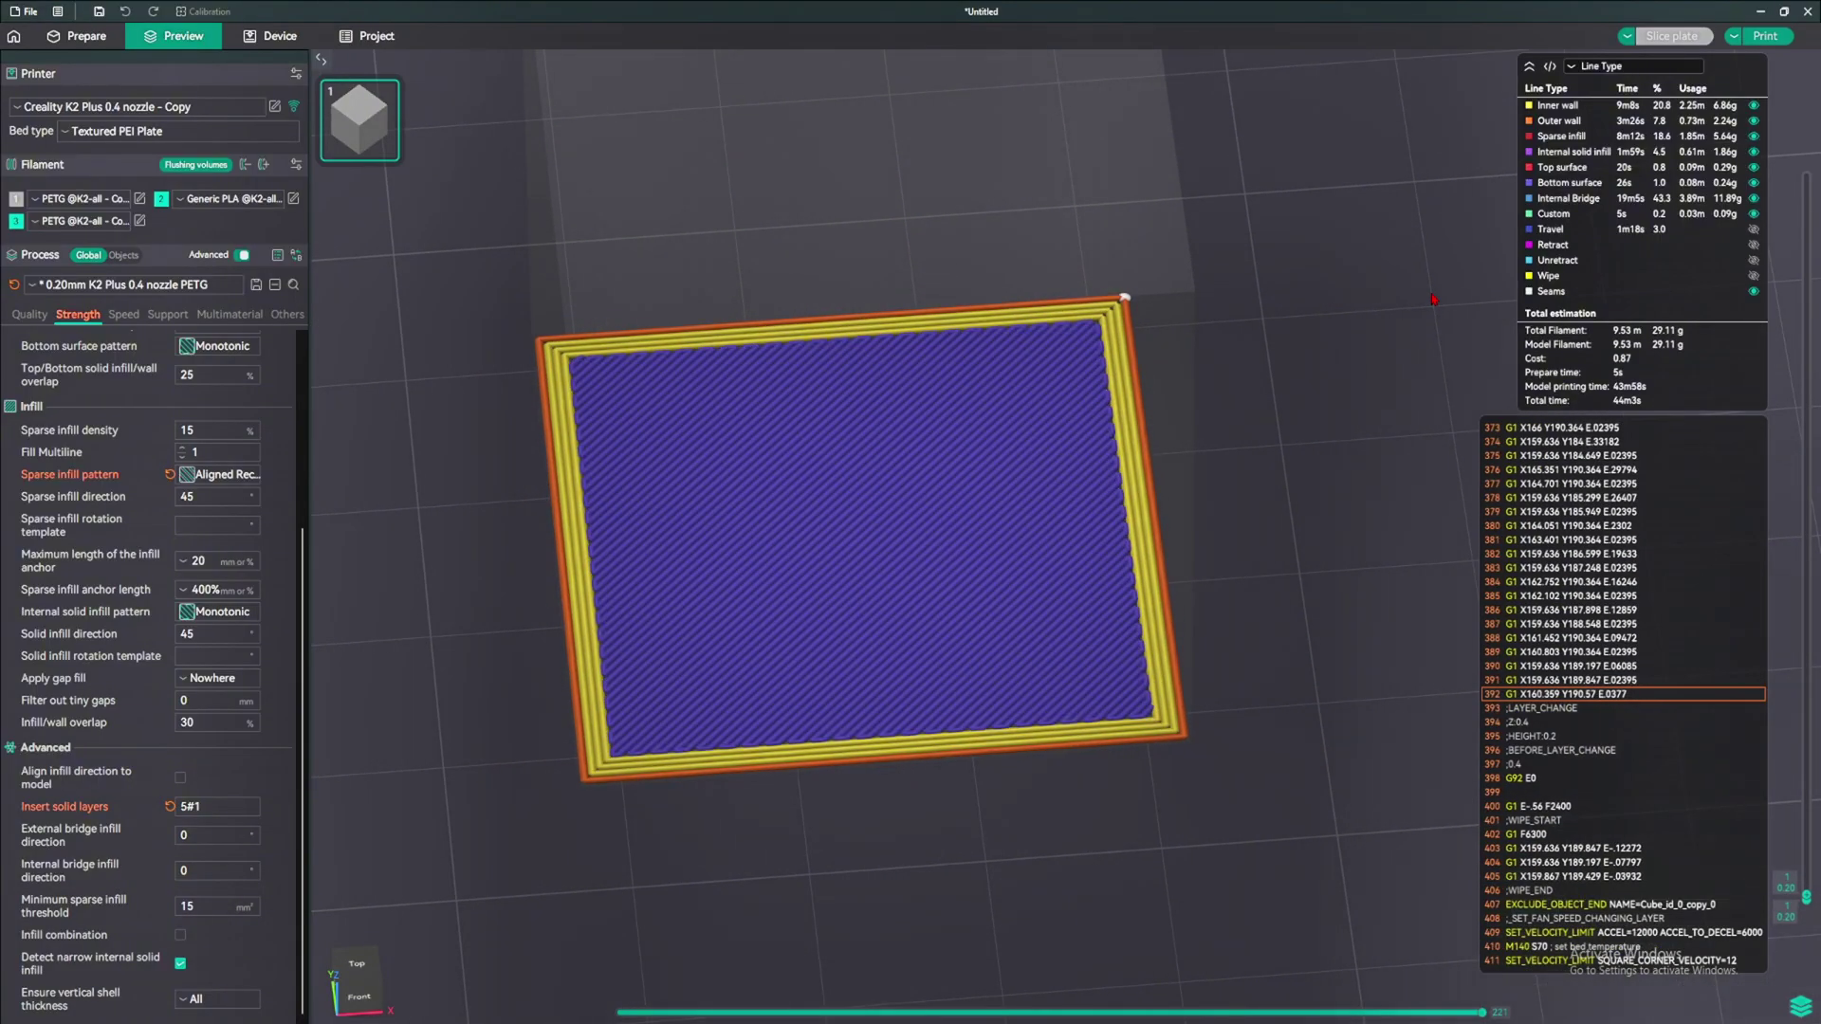
key(Up)
key(Up)
key(Up)
key(Up)
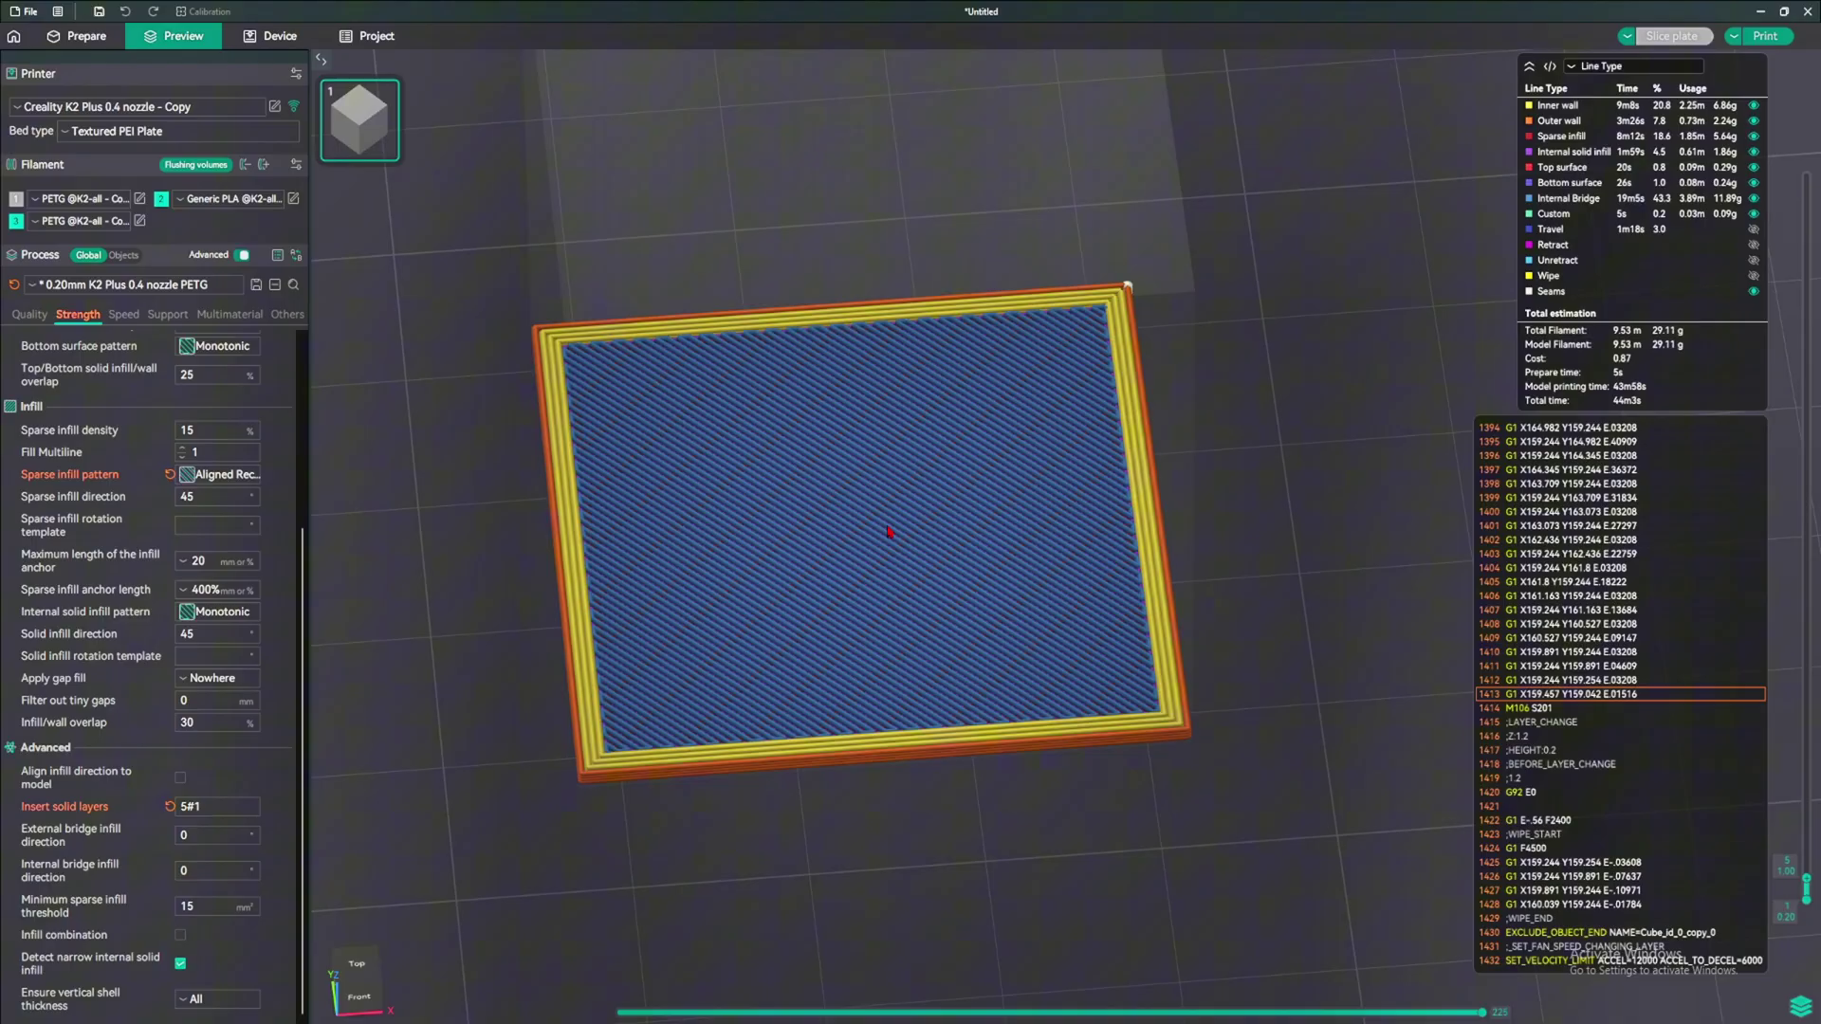
key(Up)
key(Up)
key(Up)
key(Up)
key(Up)
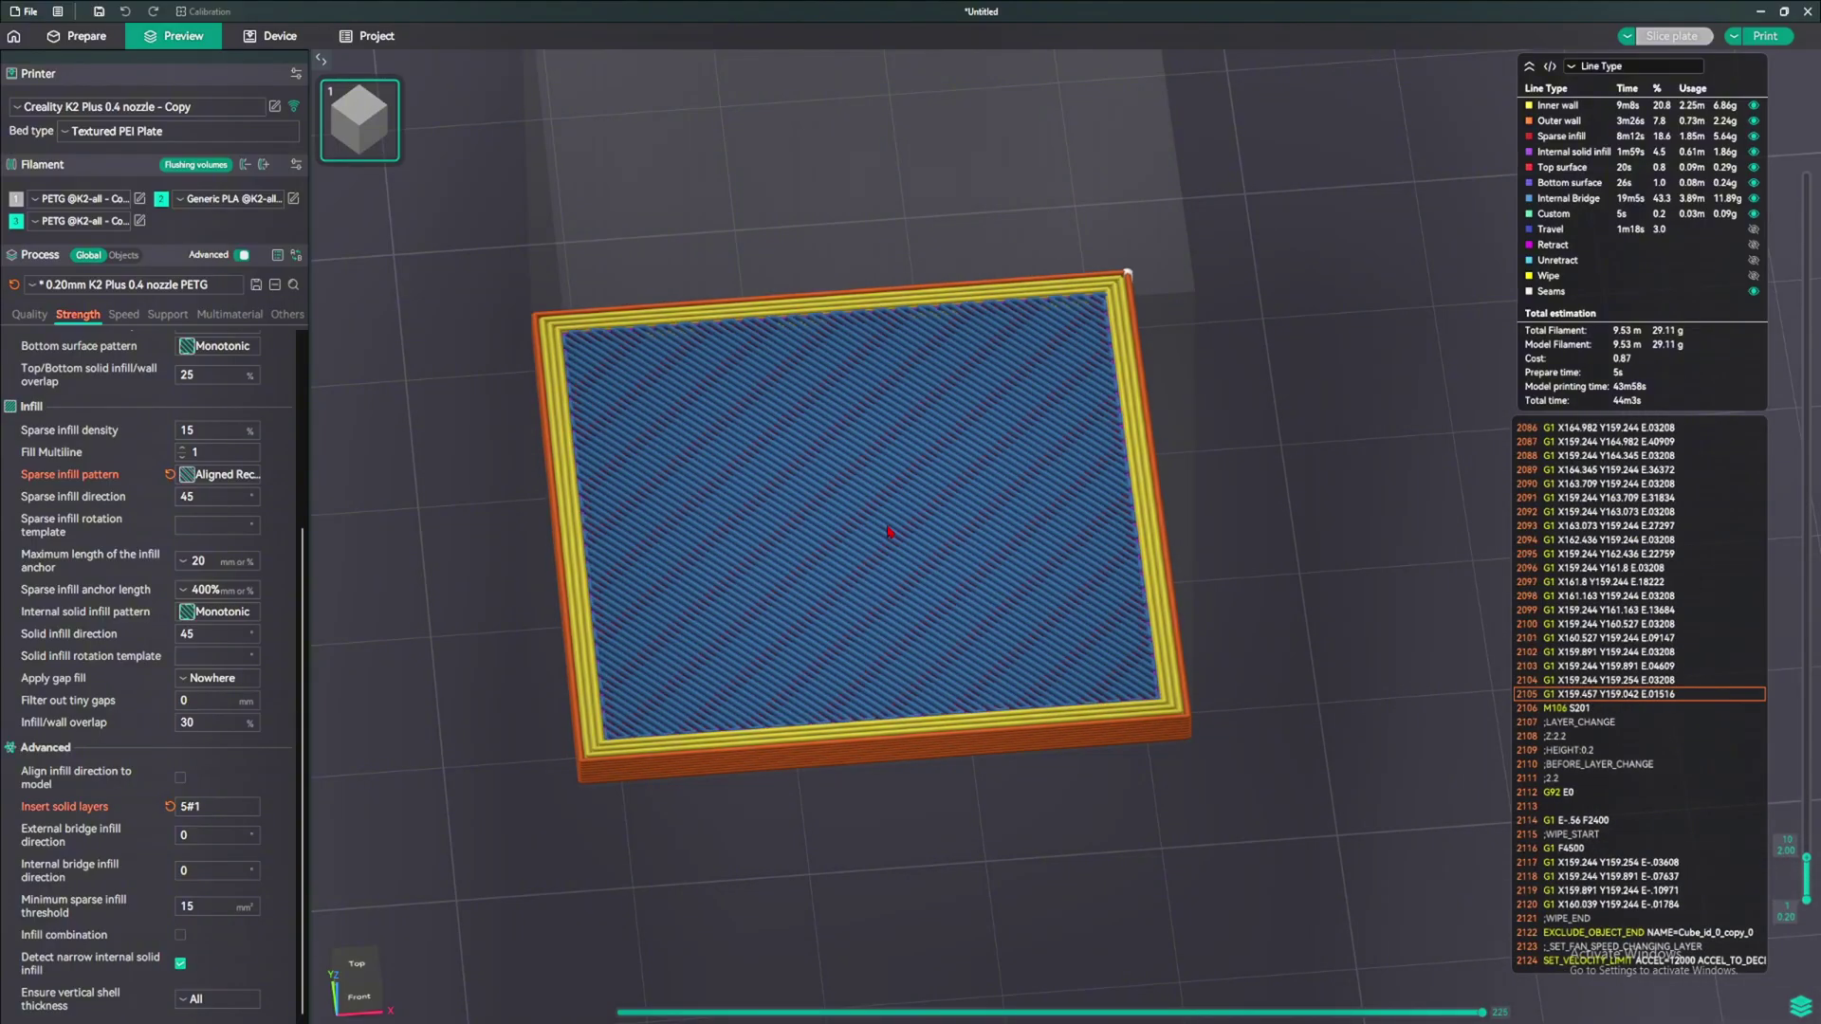
key(Up)
key(Up)
key(Up)
key(Up)
key(Up)
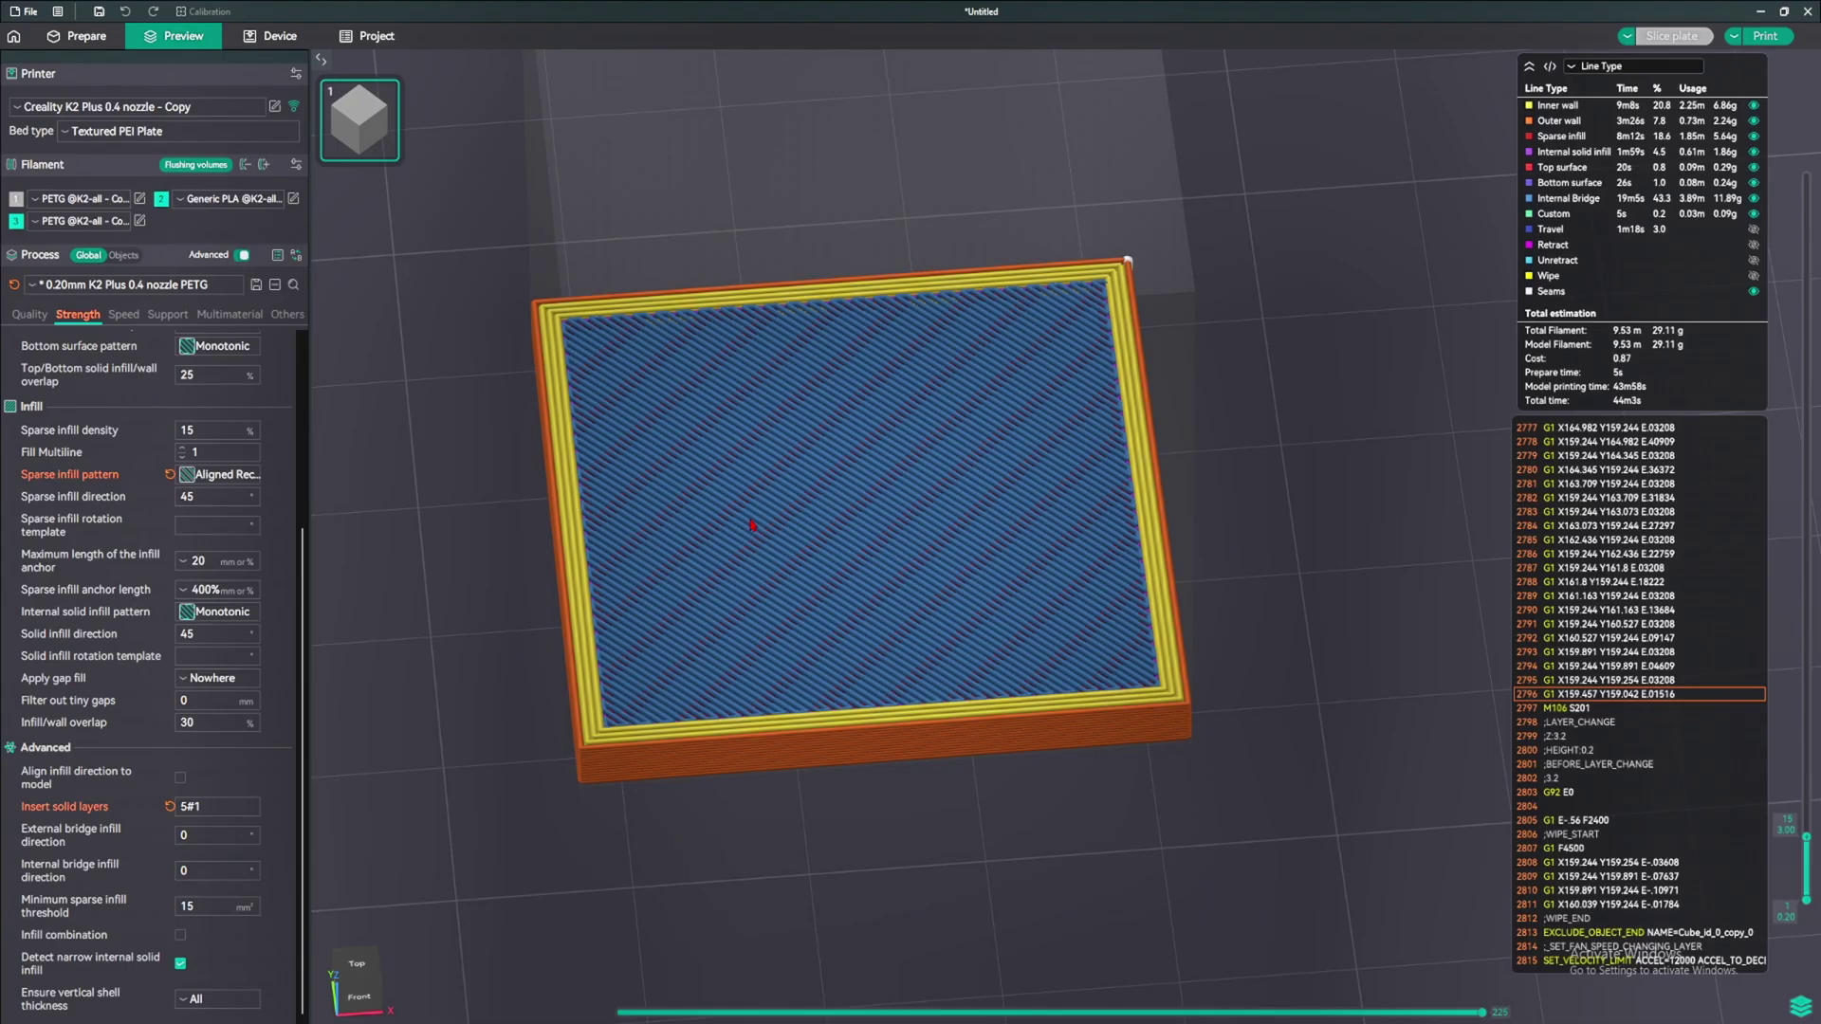
key(Up)
key(Up)
key(Up)
key(Up)
key(Up)
key(Up)
key(Up)
key(Up)
key(Up)
key(Up)
key(Up)
key(Up)
key(Up)
key(Up)
key(Up)
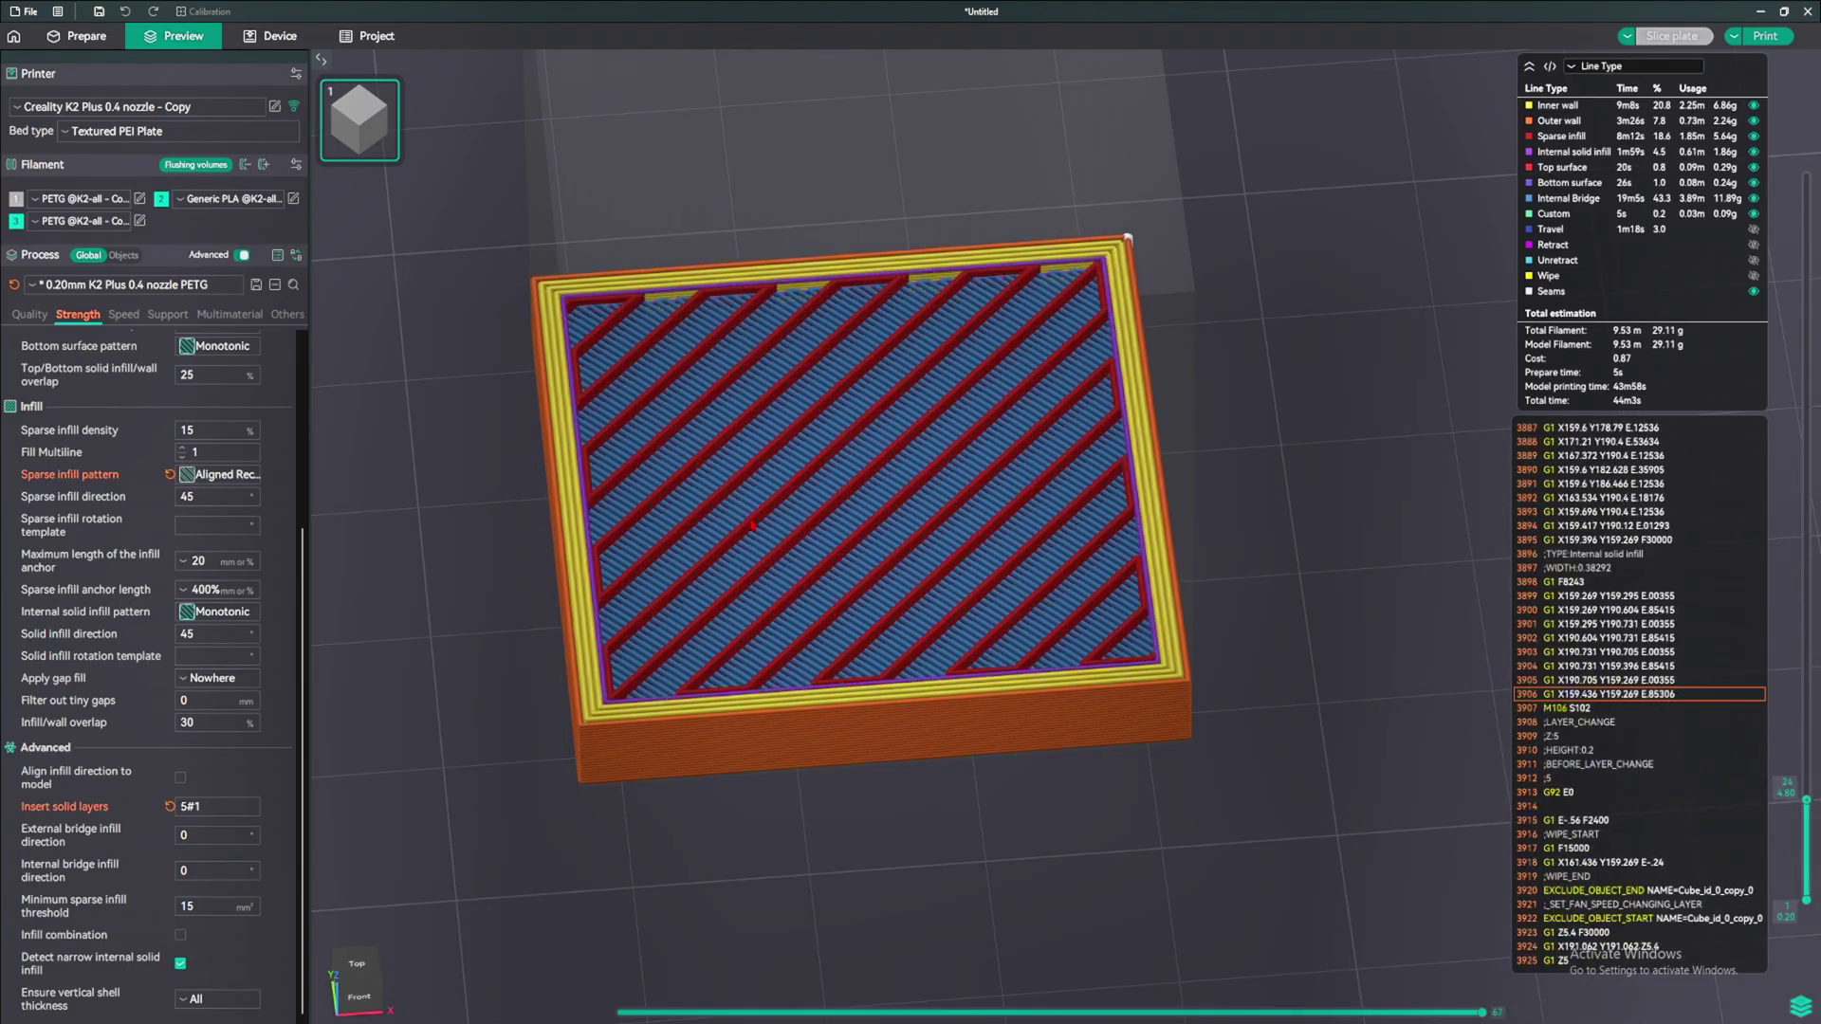
key(Up)
key(Up)
key(Up)
key(Up)
key(Up)
key(Up)
key(Up)
key(Up)
key(Up)
key(Up)
Change the sparse infill pattern to 3D Honeycomb and reslice the plate to check the inserted solid layers
click(223, 474)
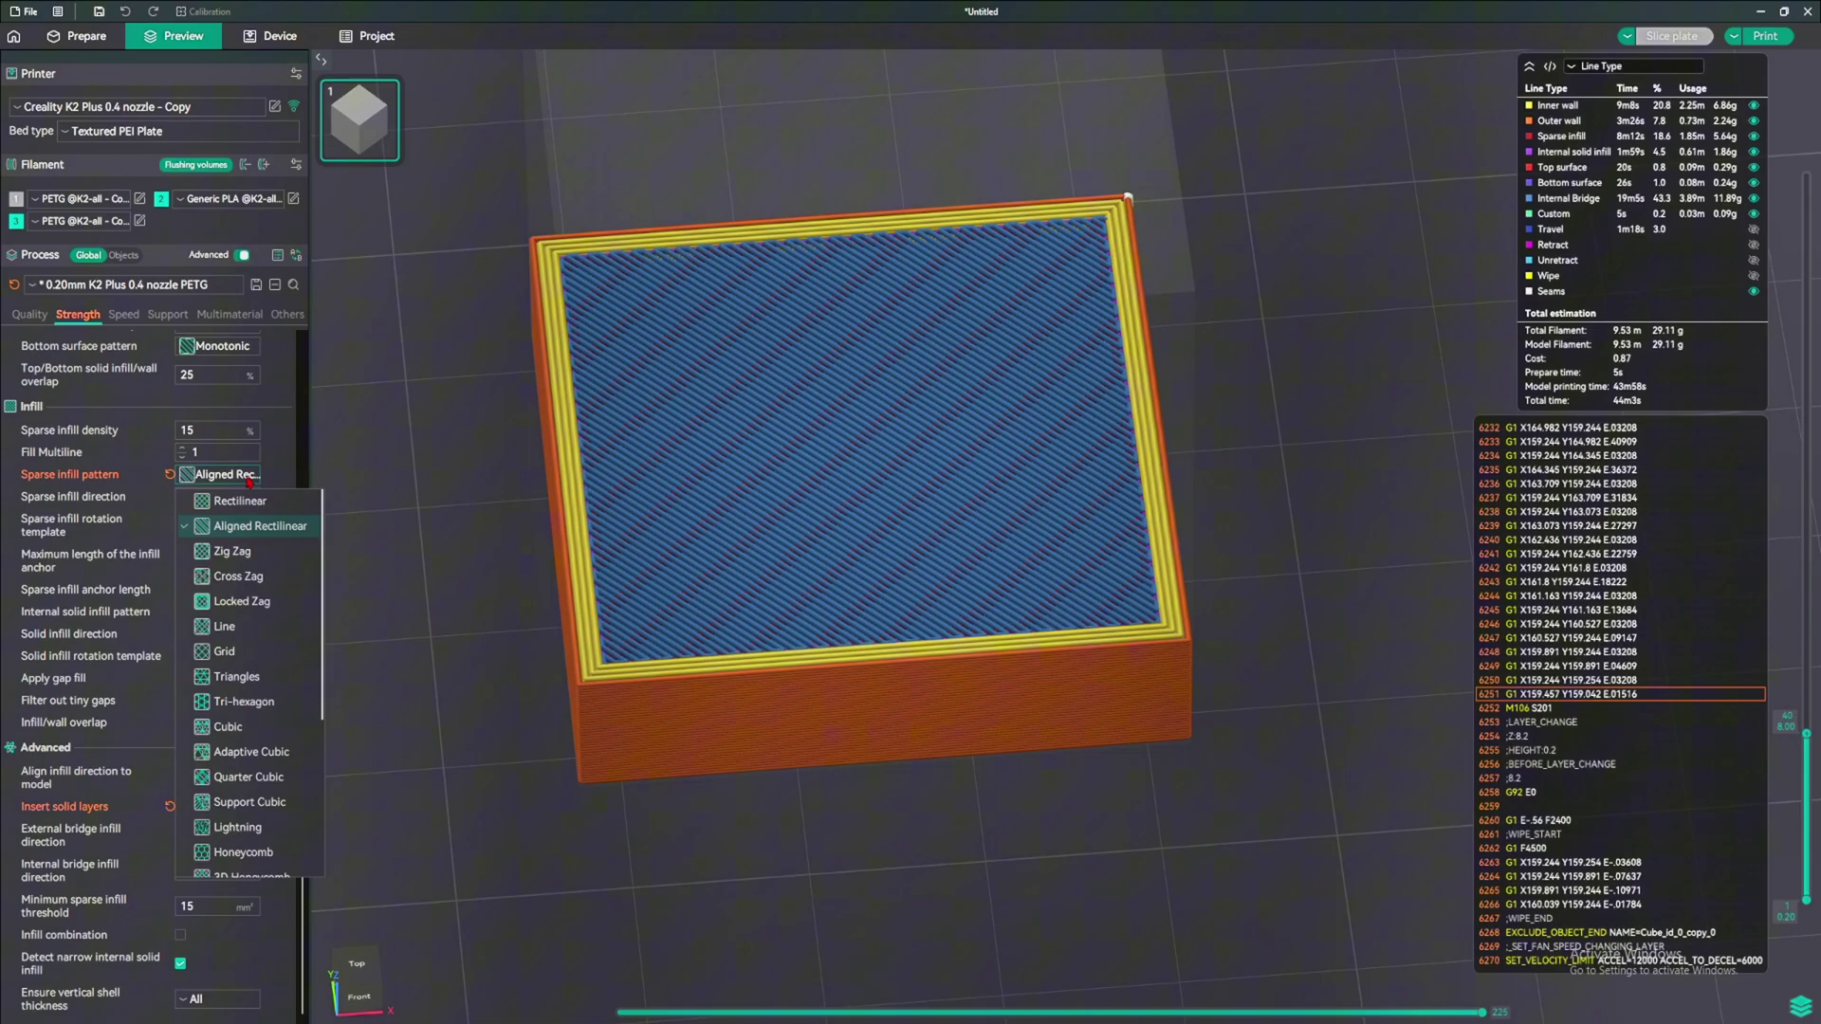
scroll(241, 644, down, 5)
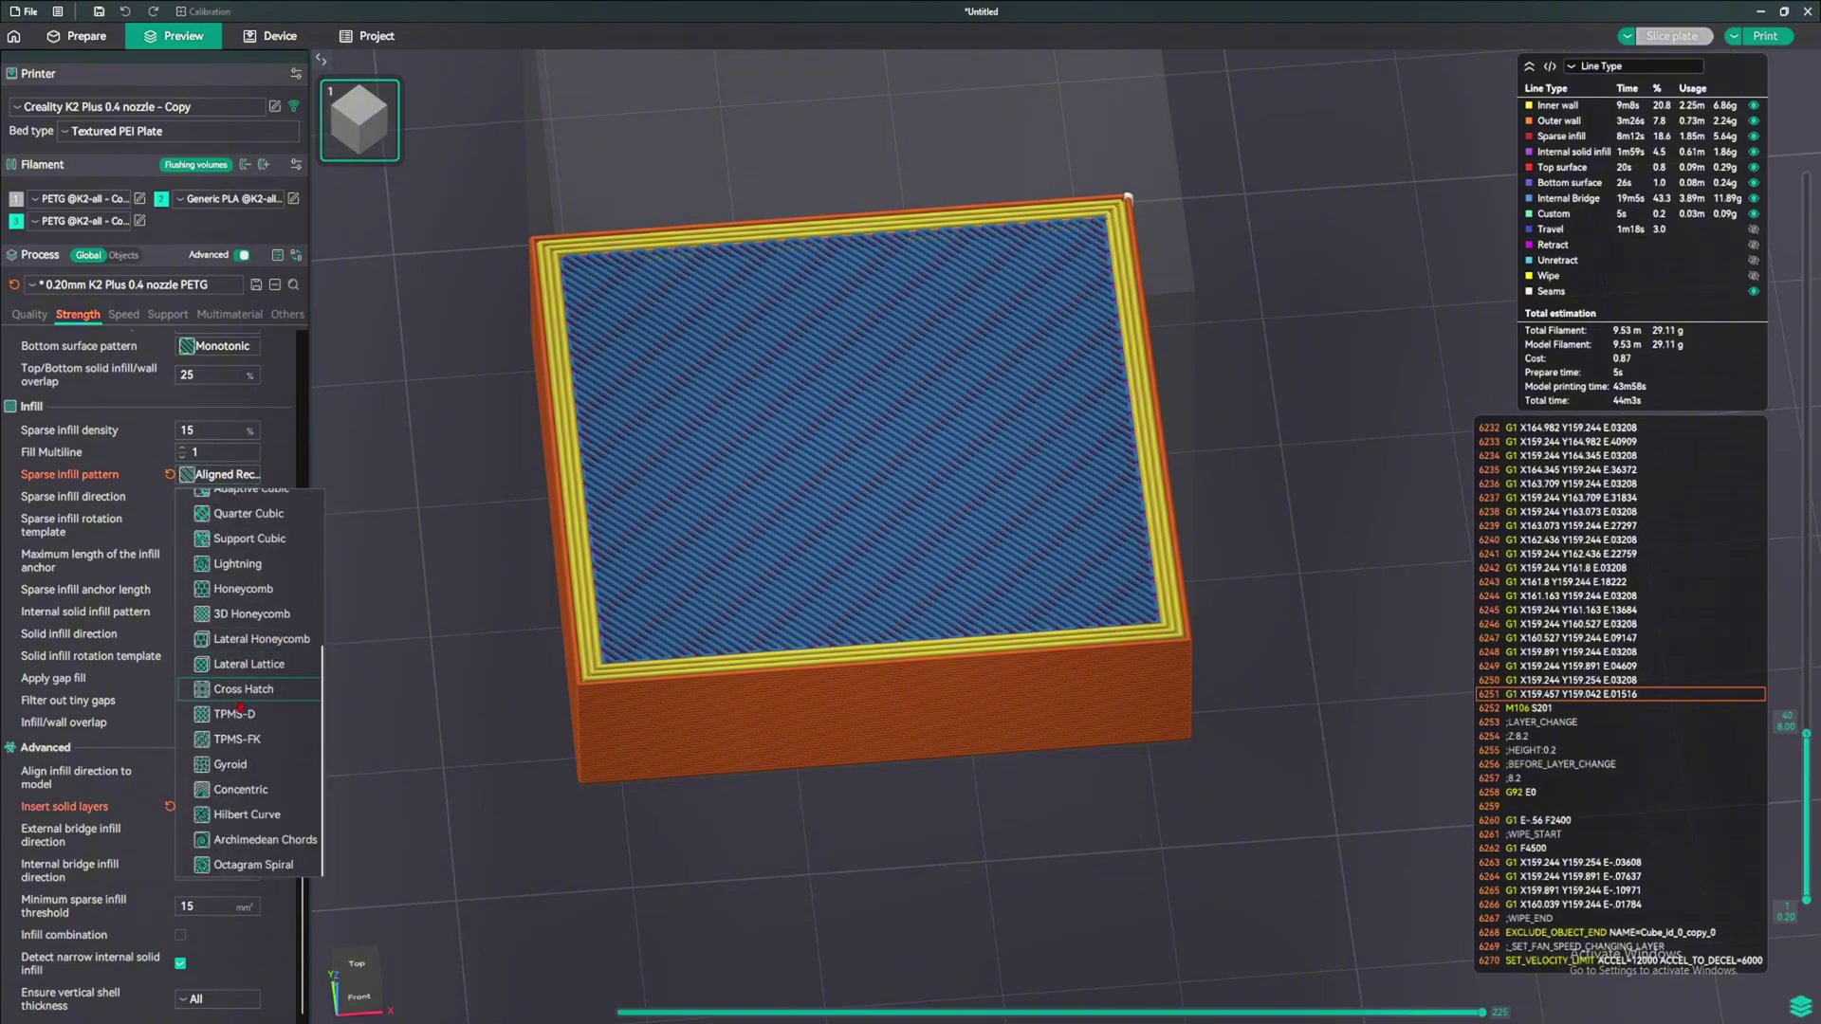
click(254, 616)
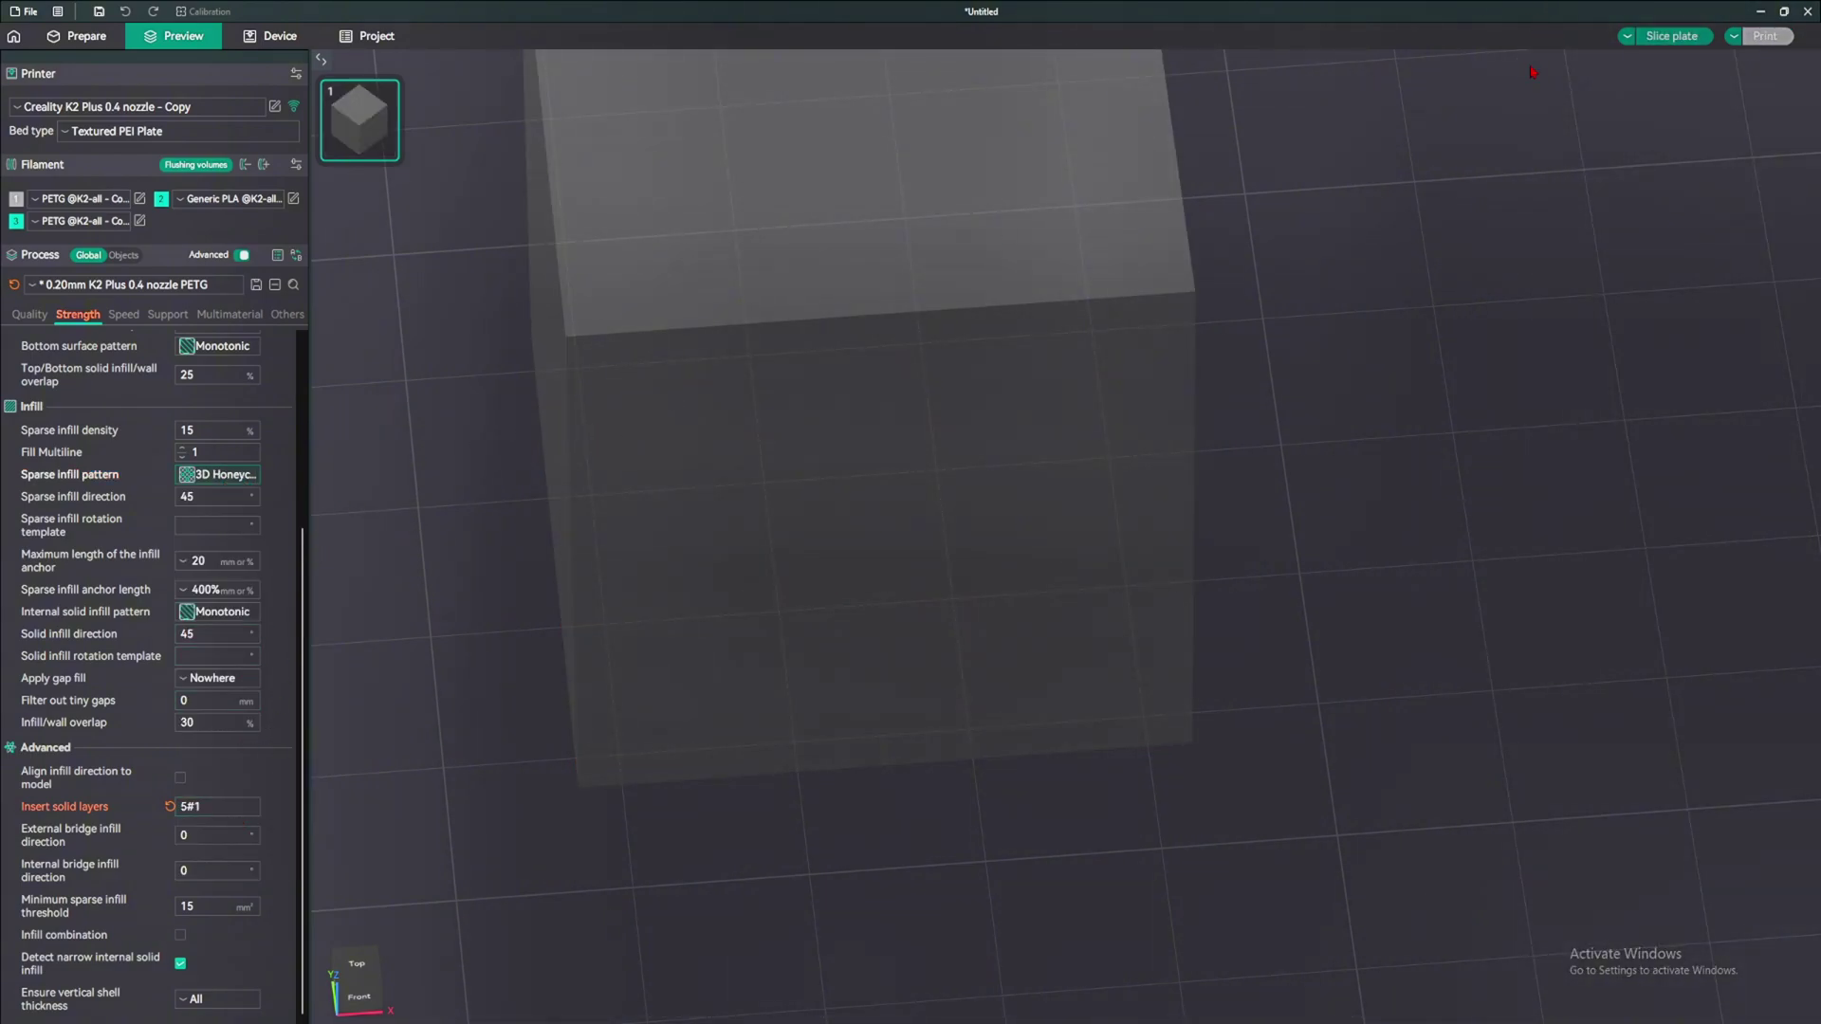
click(1671, 35)
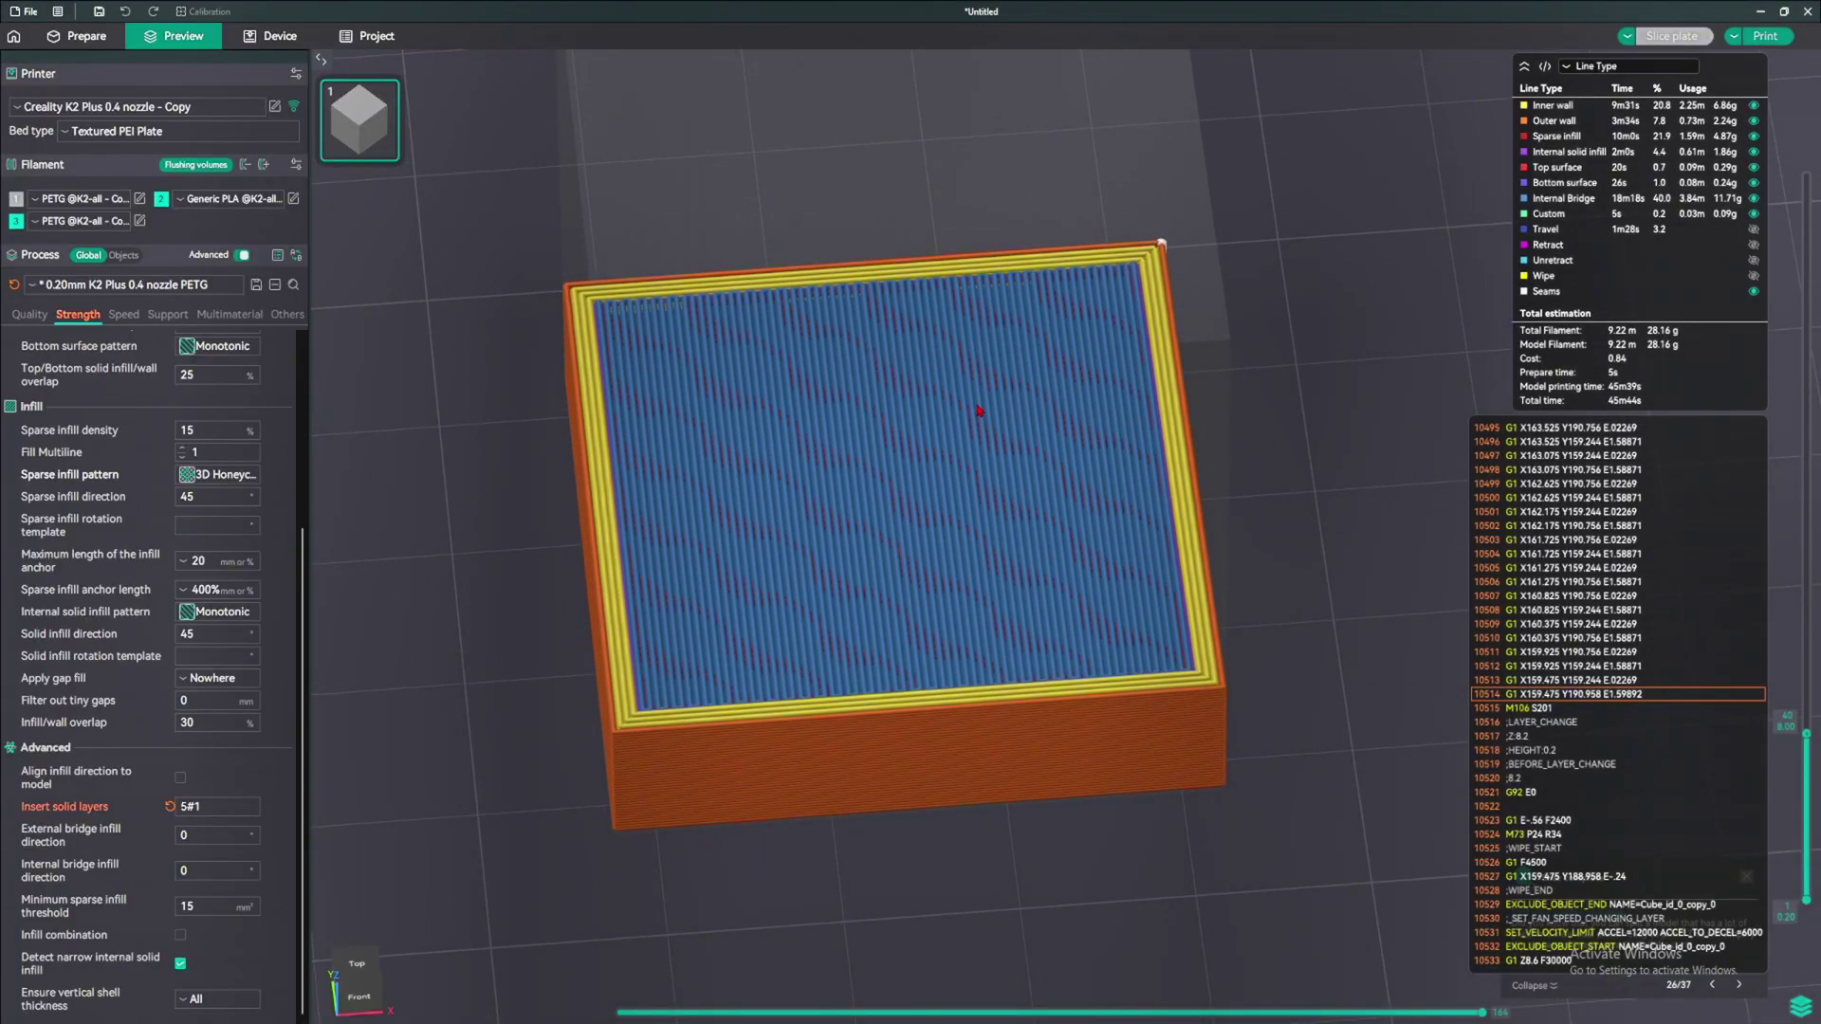
key(Down)
key(Down)
key(Down)
key(Down)
key(Down)
key(Down)
key(Down)
key(Down)
key(Down)
key(Down)
key(Down)
key(Down)
key(Down)
key(Down)
key(Down)
key(Down)
key(Down)
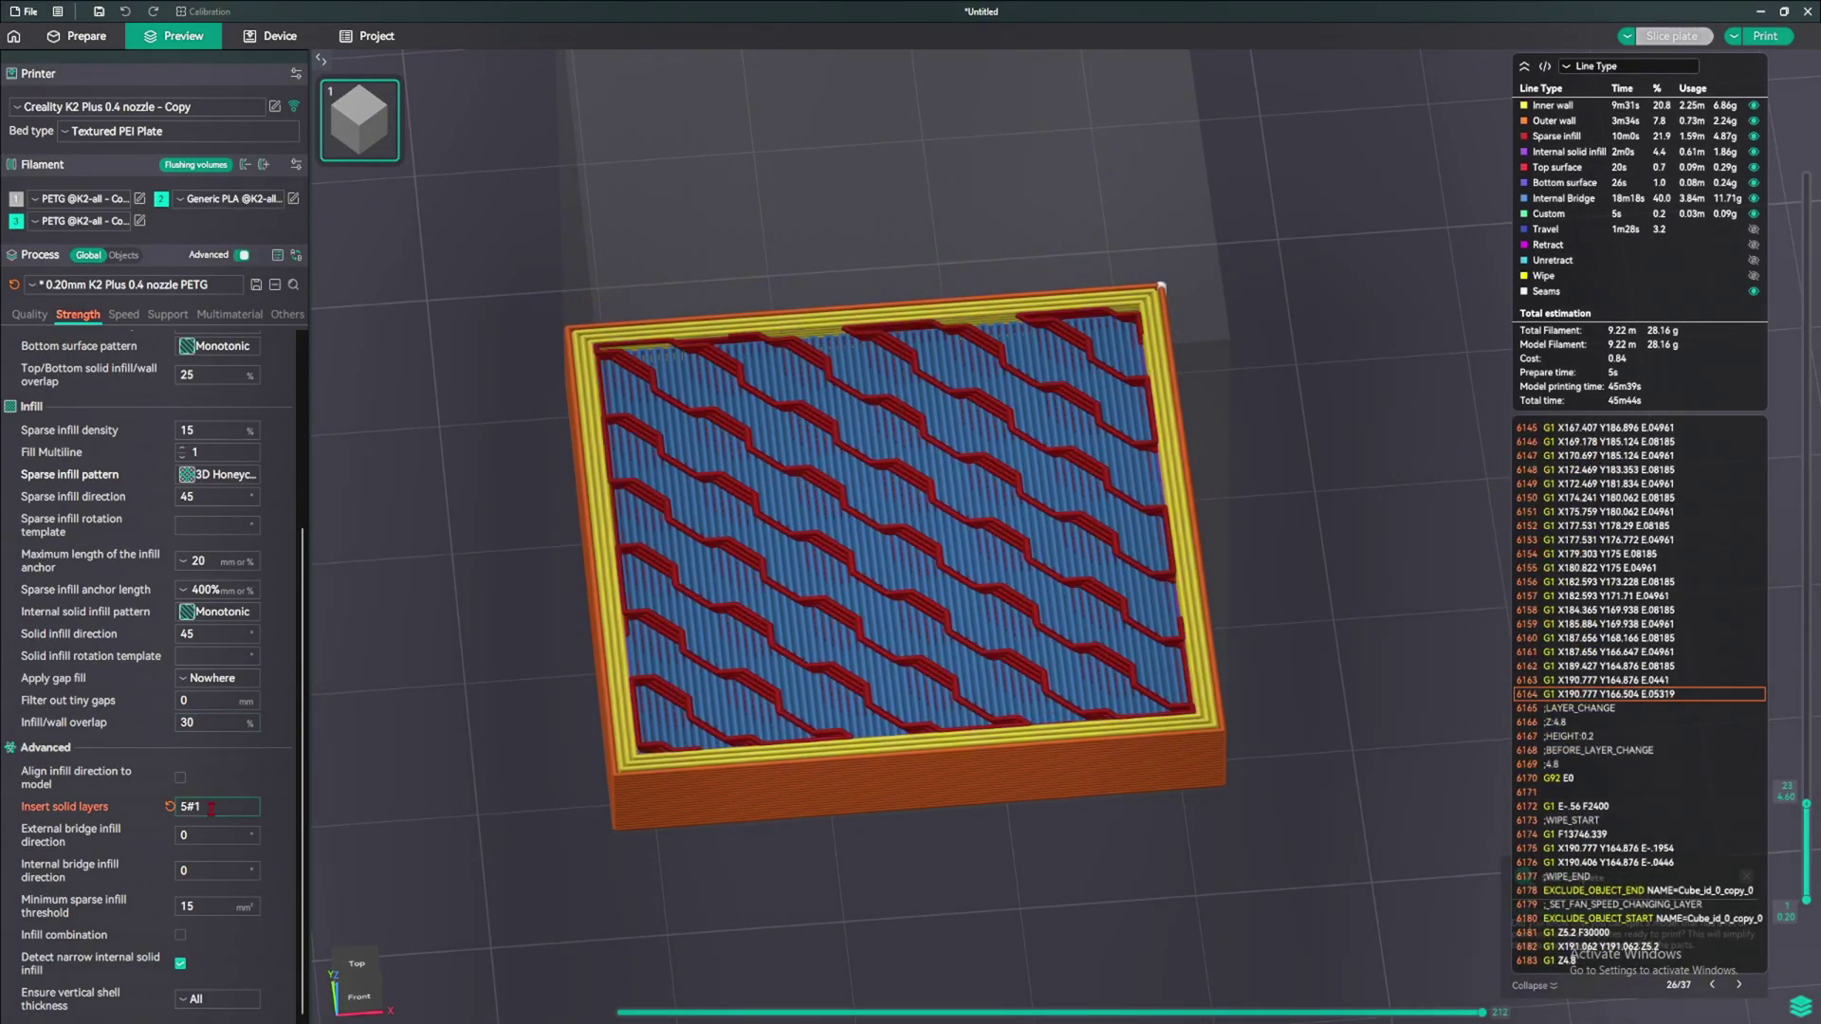
Change Insert solid layers to 10#1, followed by 10#5, reslicing the cube for each pattern
key(BackSpace)
text(10)
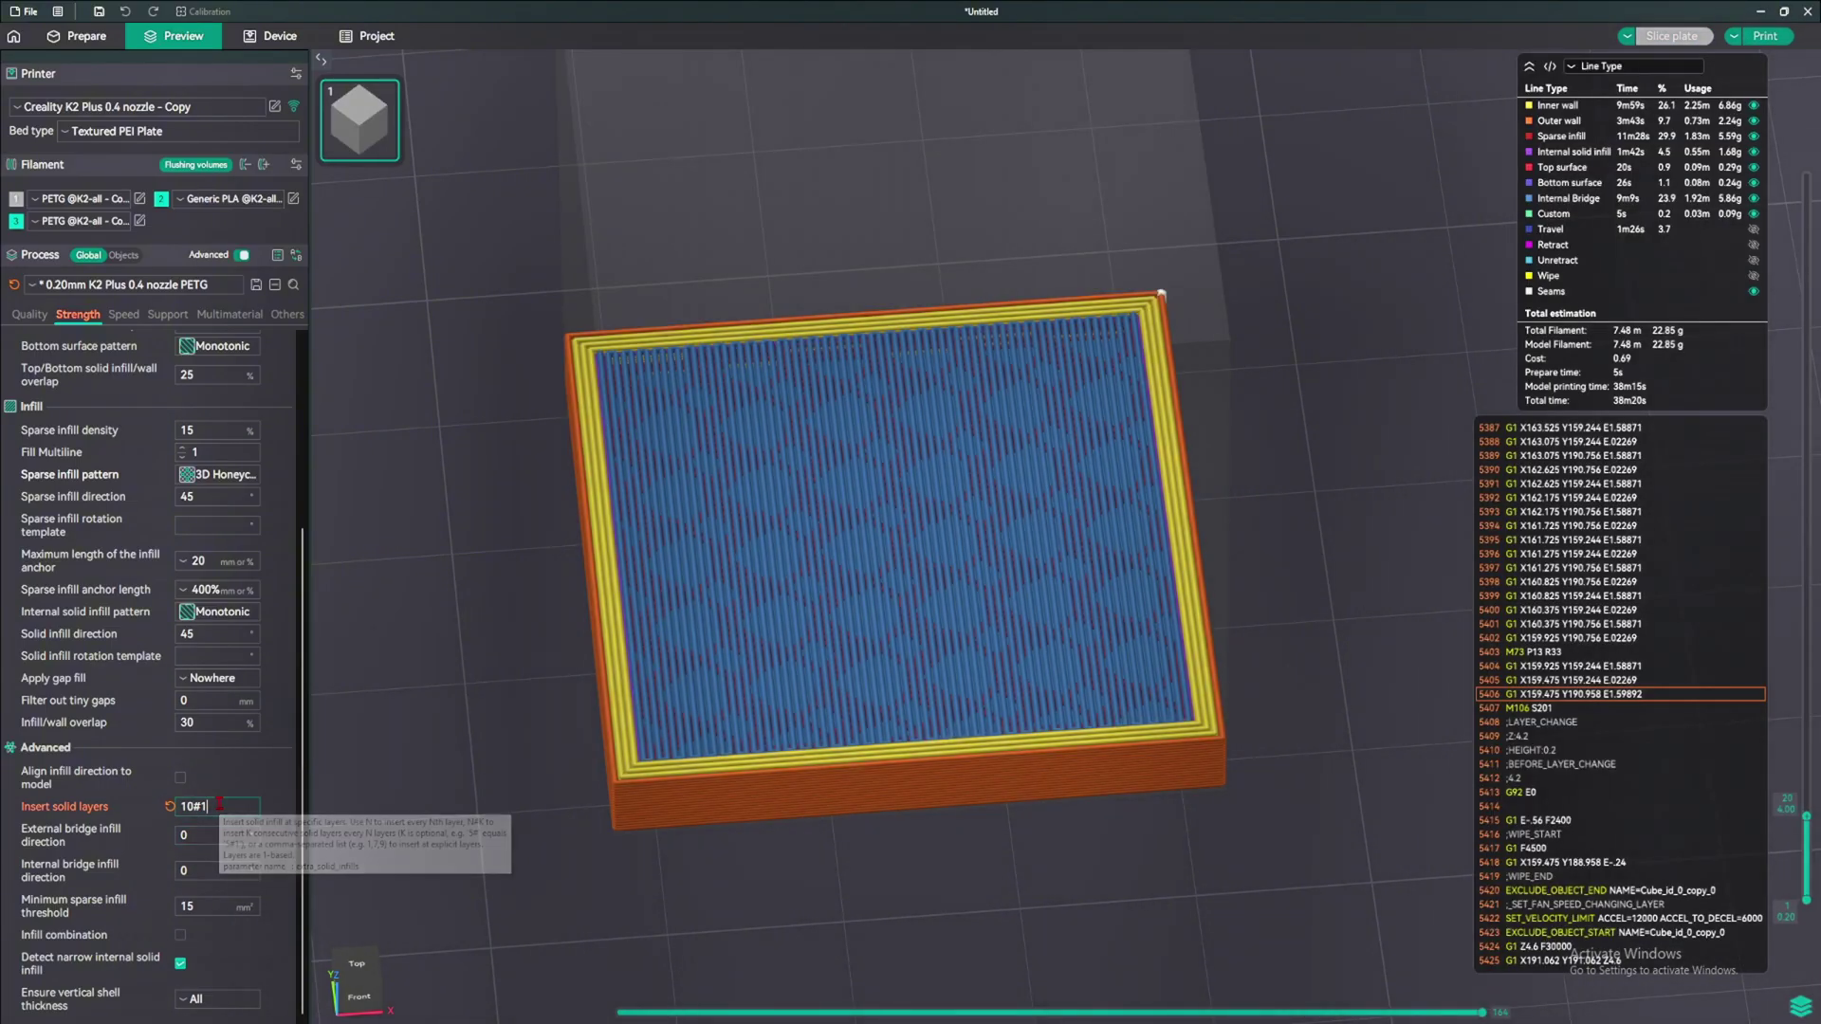
click(228, 805)
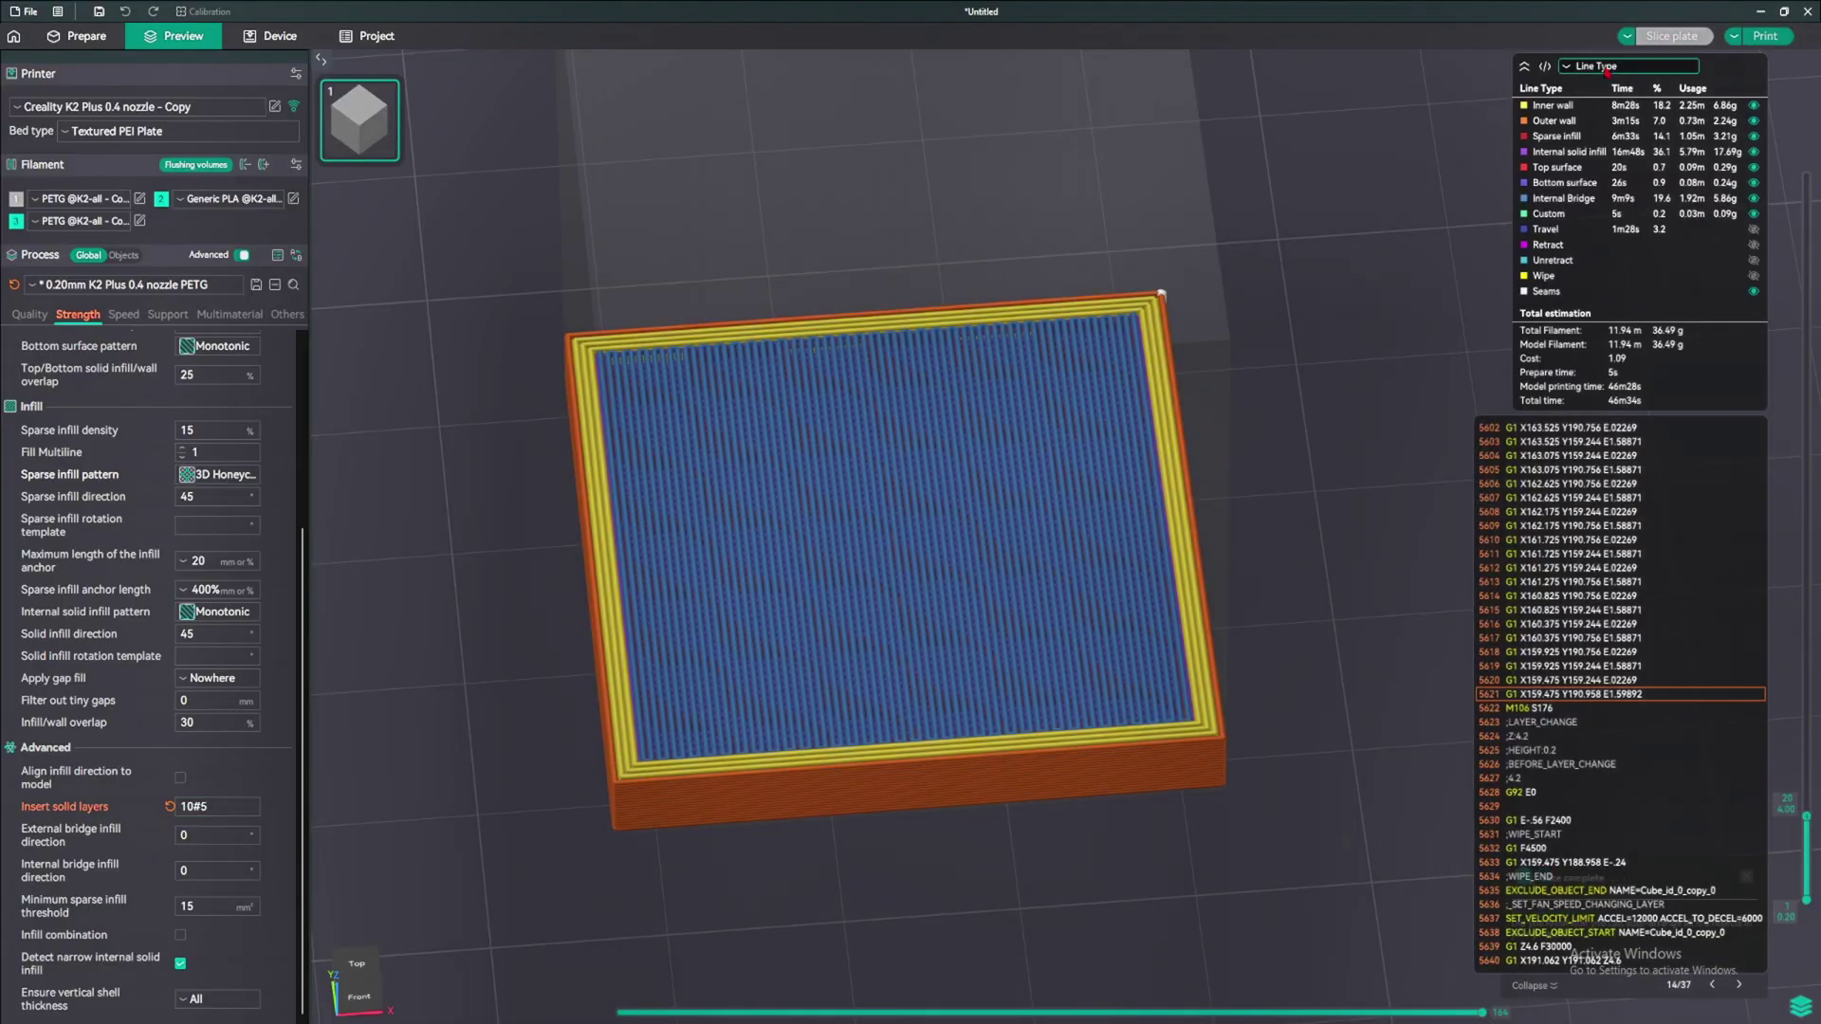
Move through the layers from layer 19 upward to examine the block of consecutive solid layers and the infill above it
key(Down)
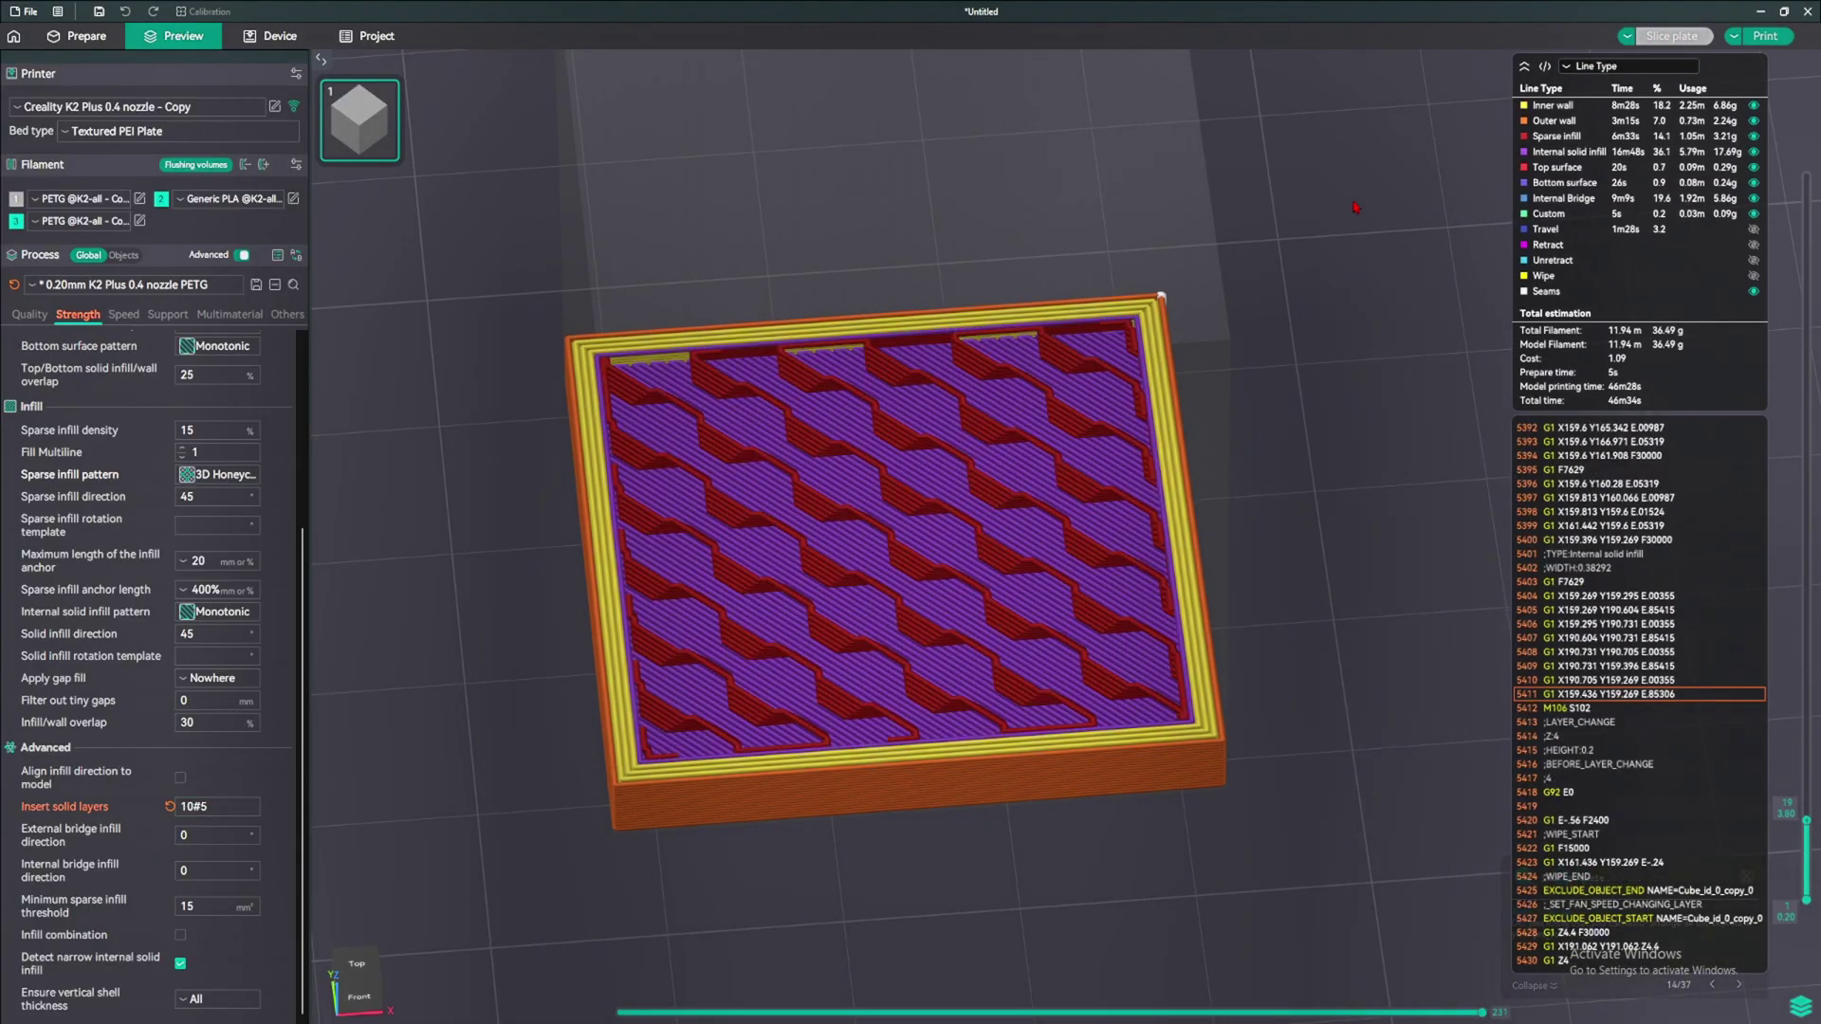
key(Up)
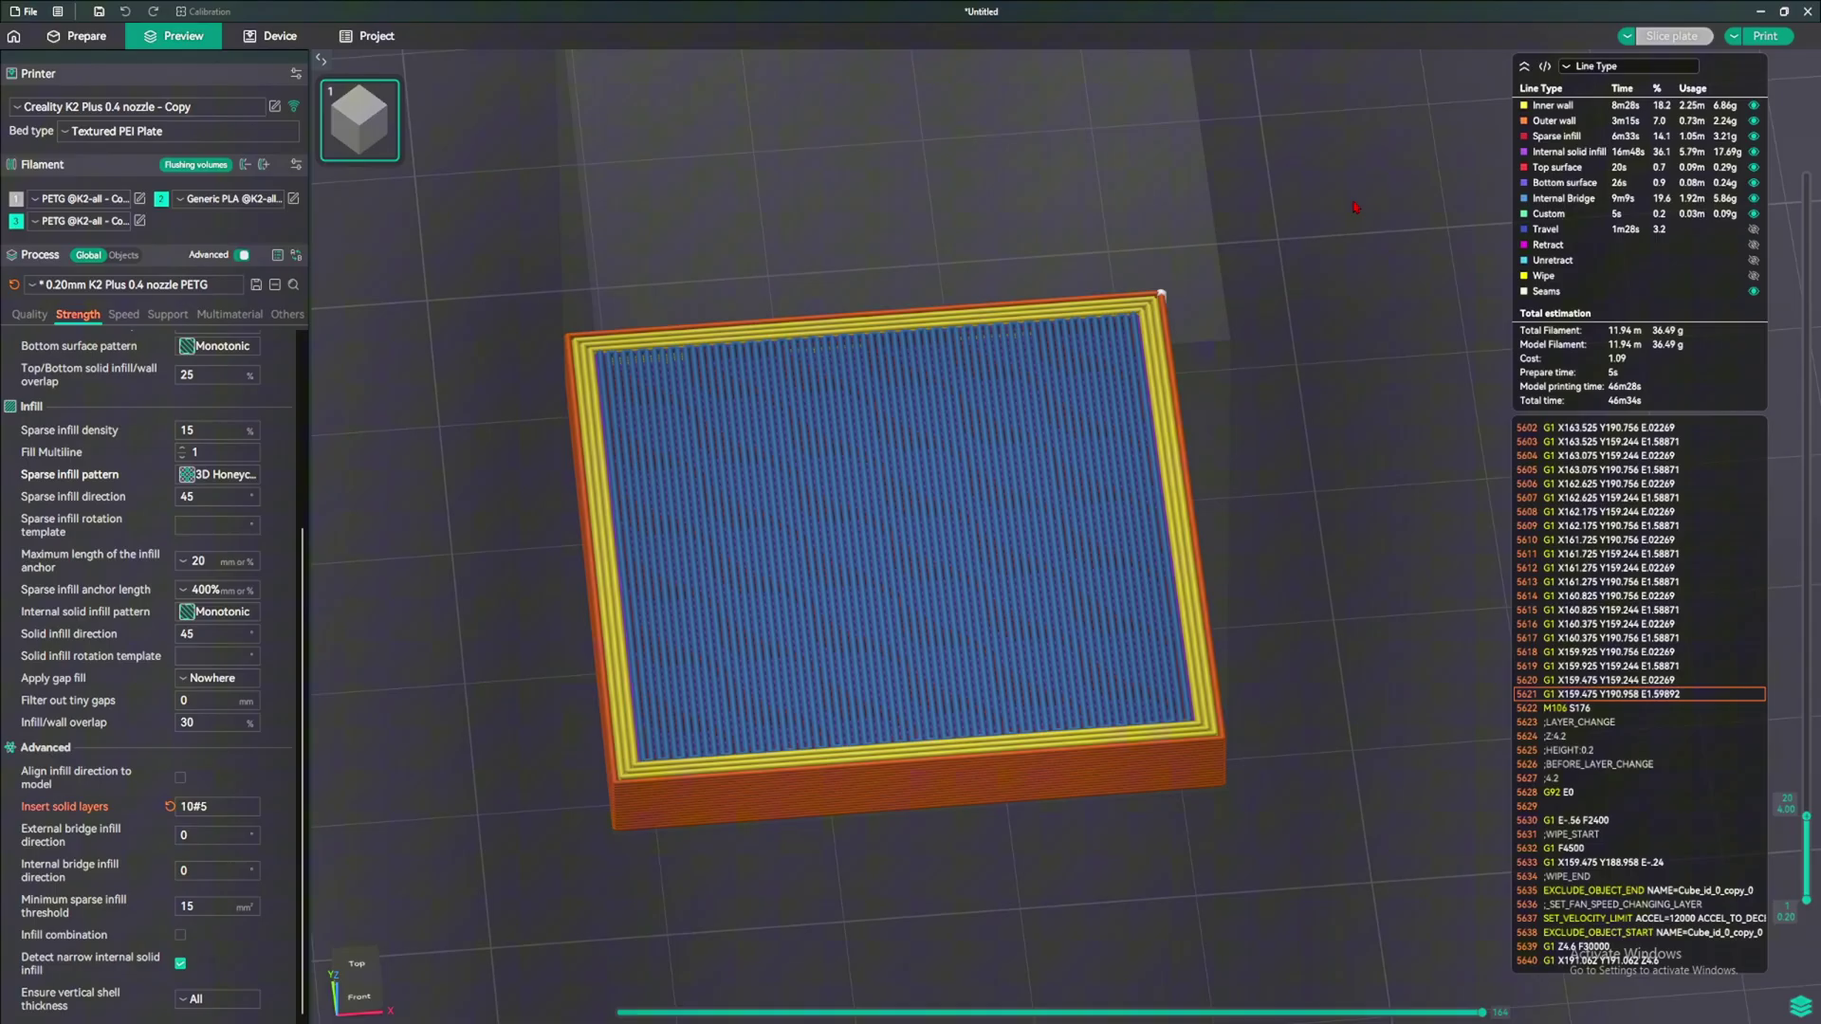
key(Up)
key(Up)
key(Up)
key(Up)
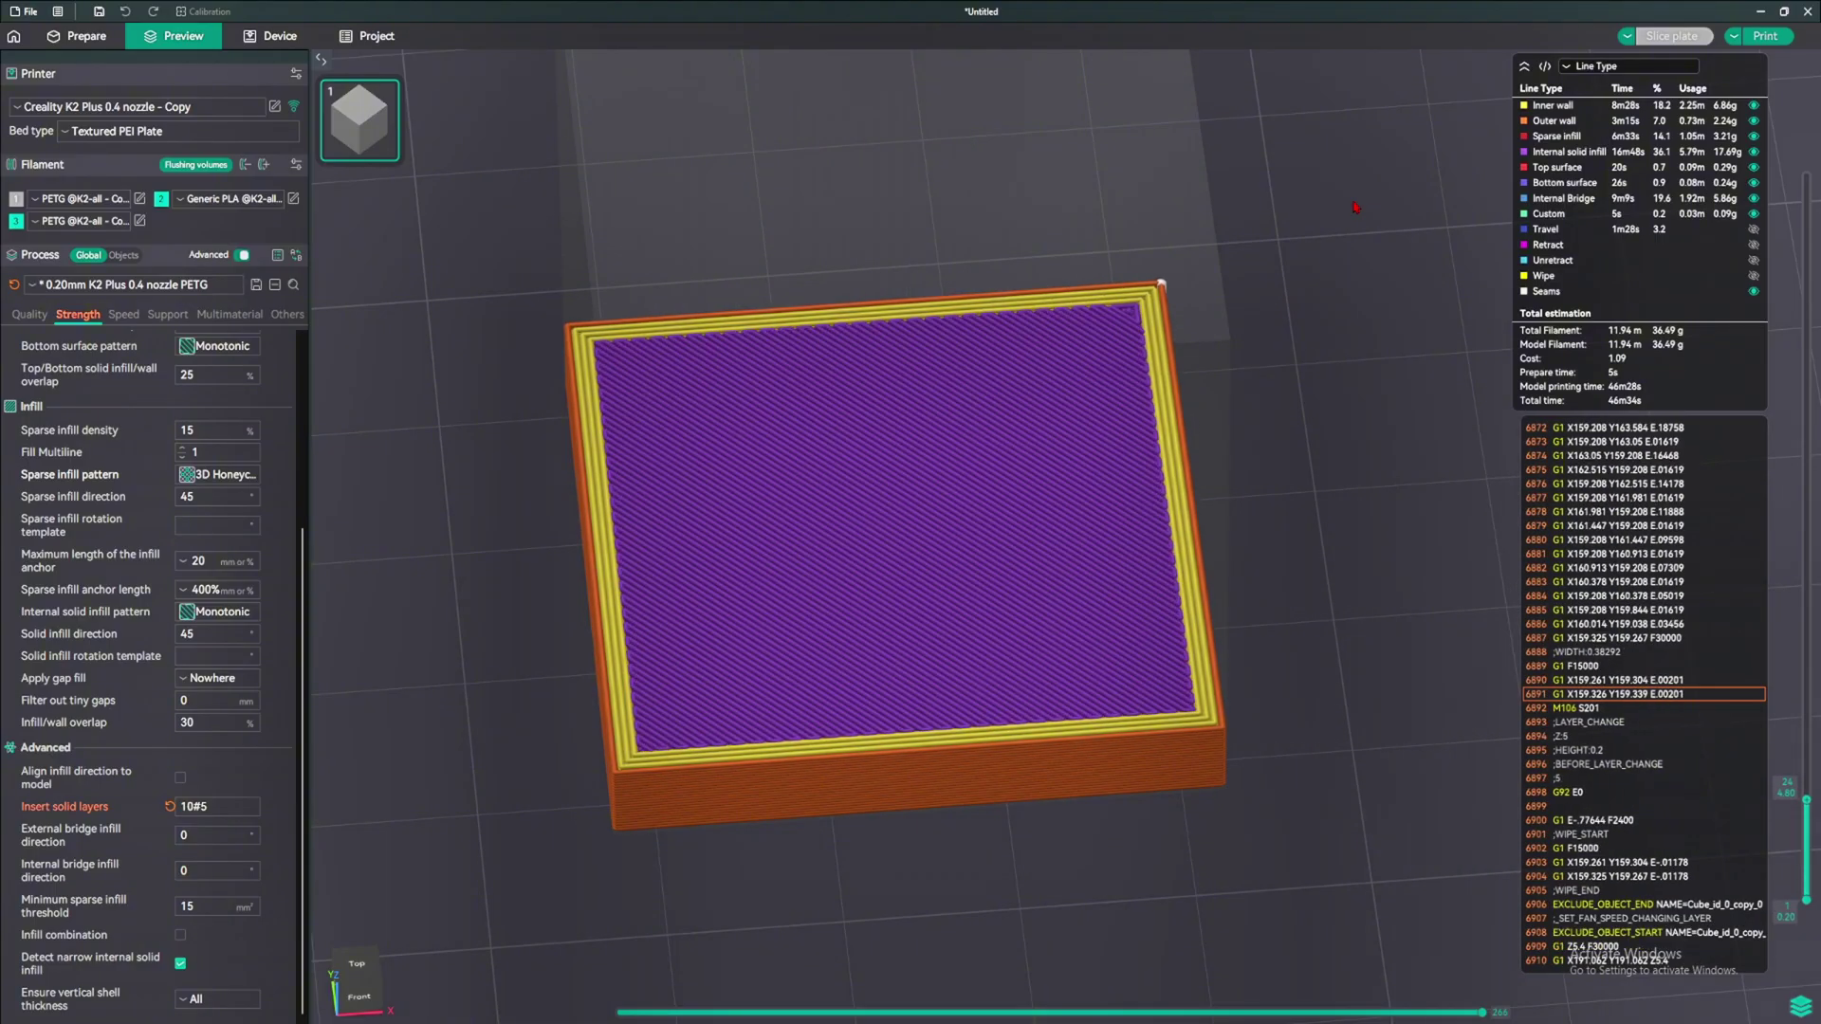
key(Up)
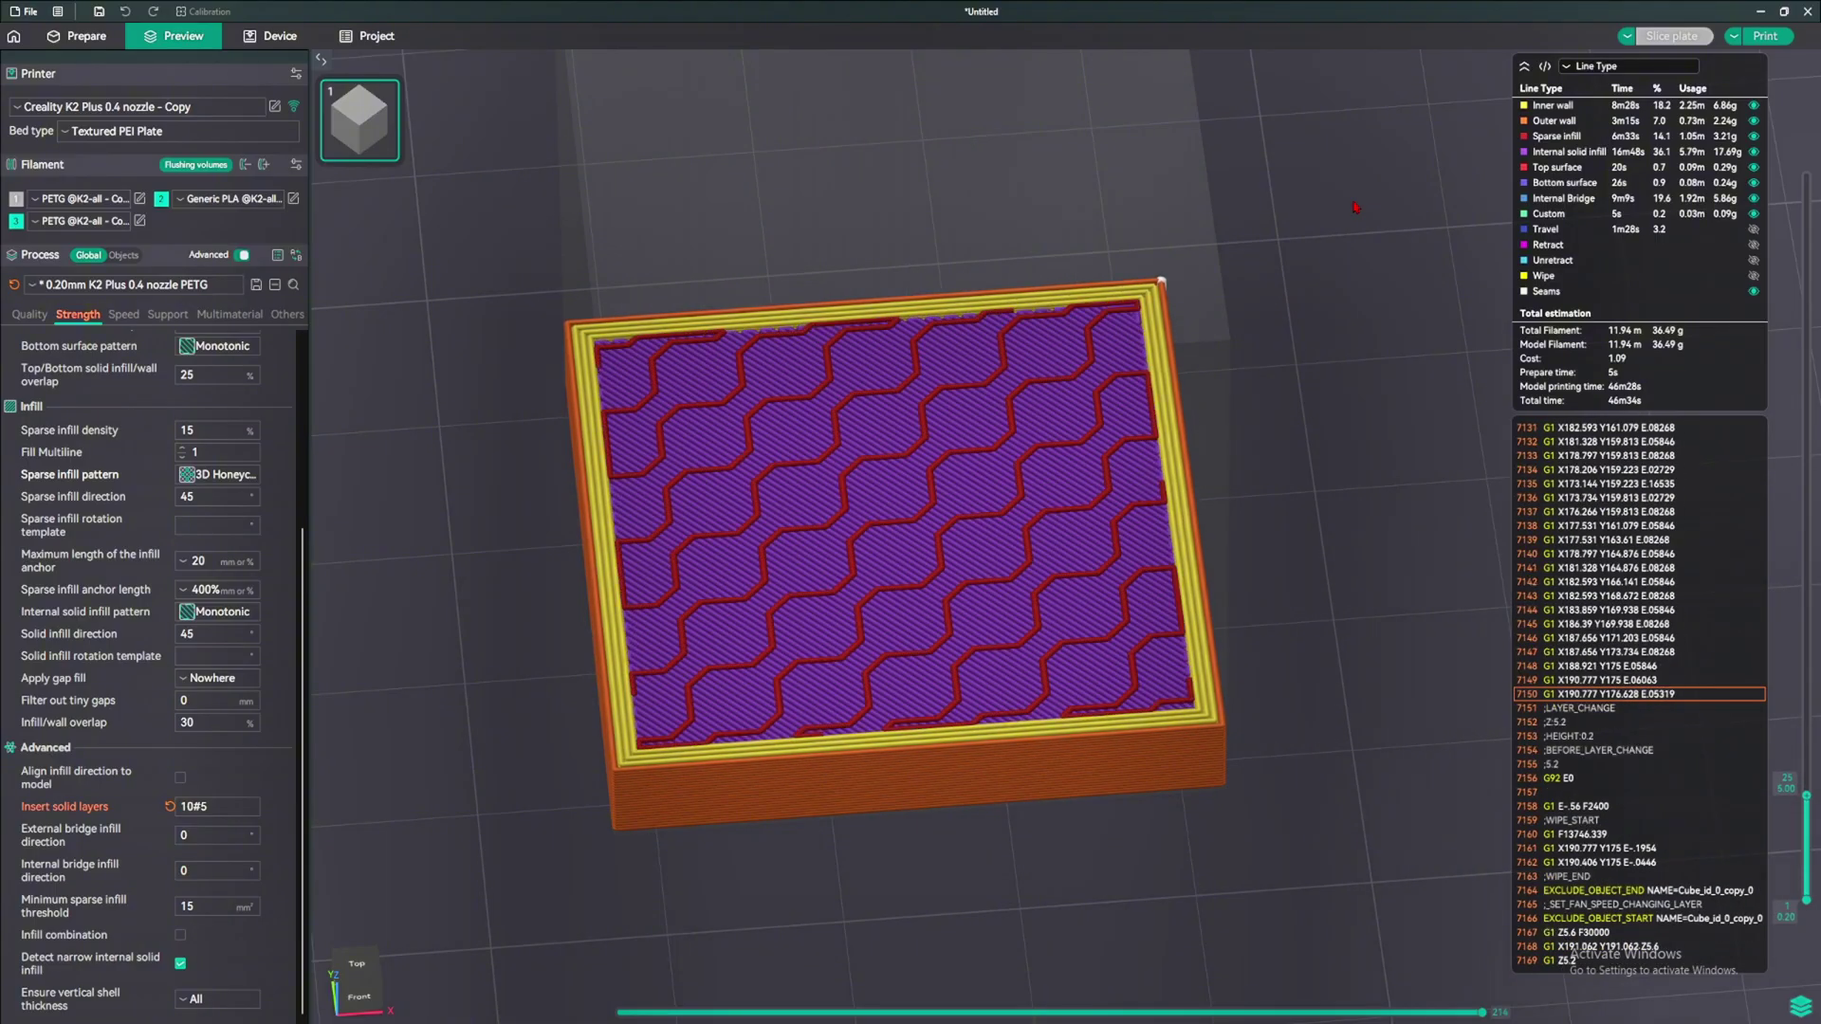
key(Up)
key(Up)
key(Up)
key(Up)
key(Up)
key(Up)
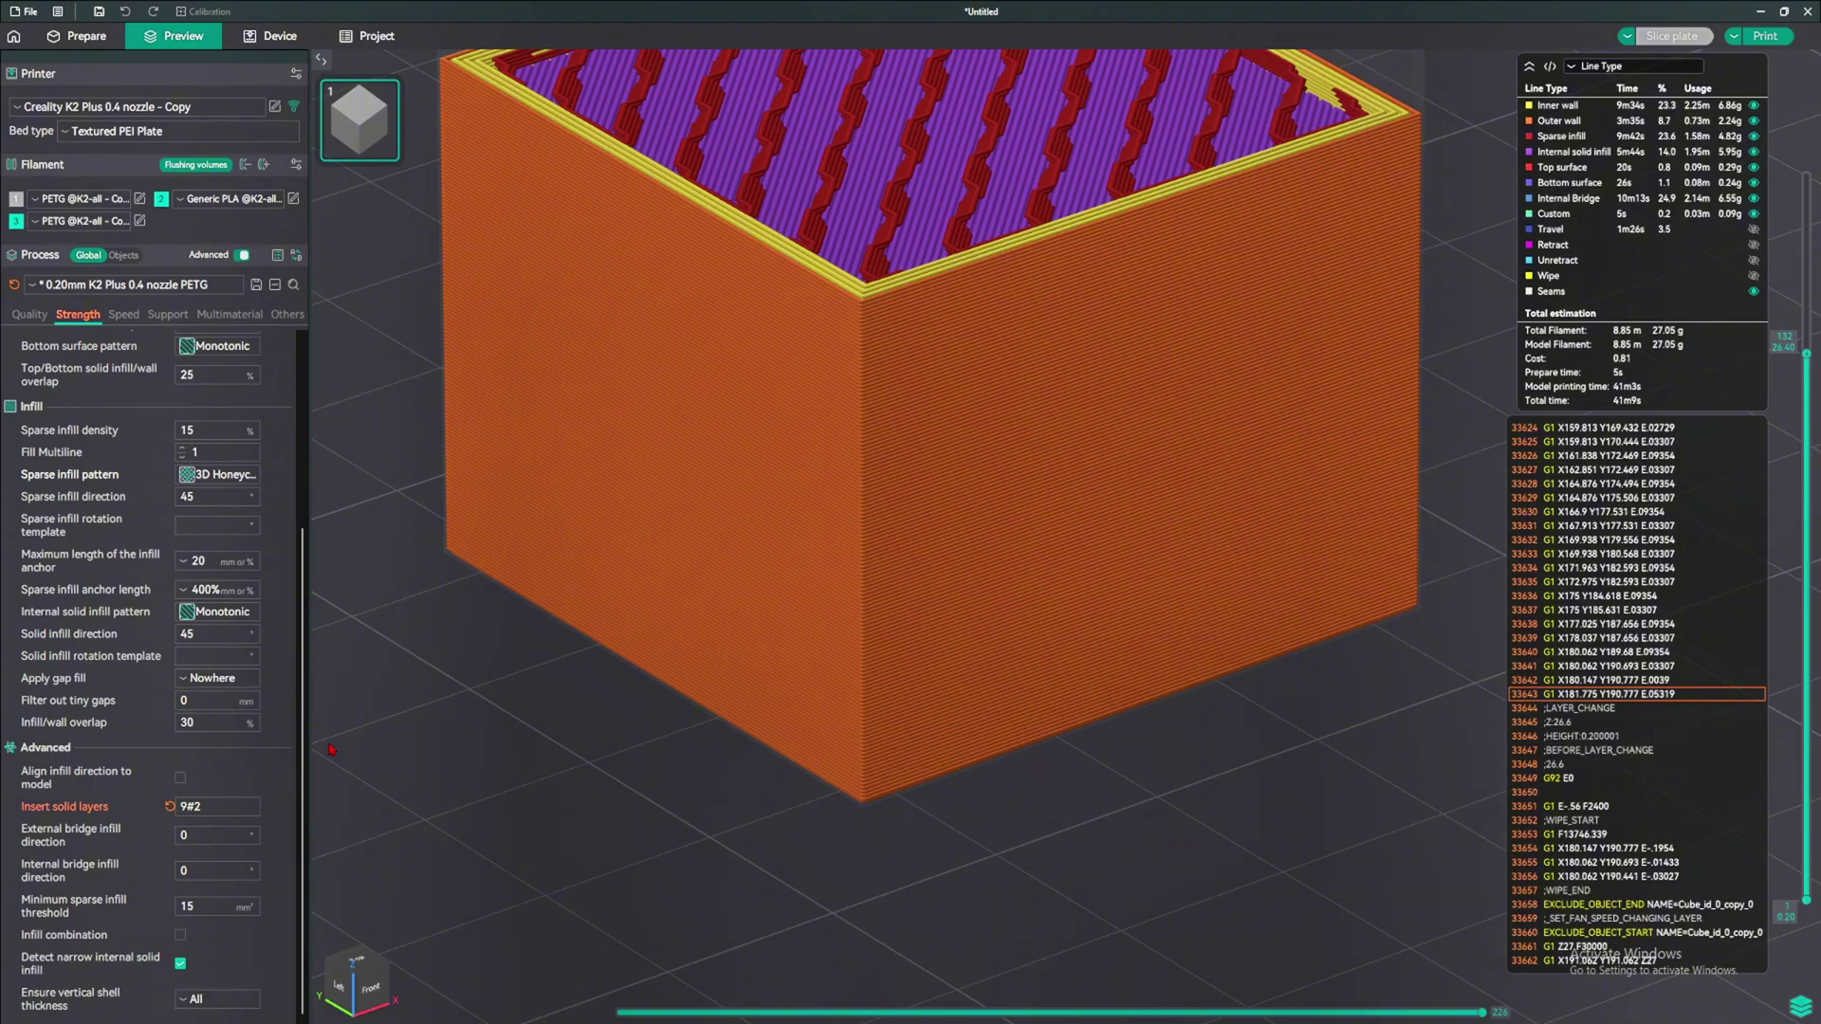
Set Insert solid layers to the explicit list 5,9#2,18 and reslice the plate
scroll(331, 749, down, 2)
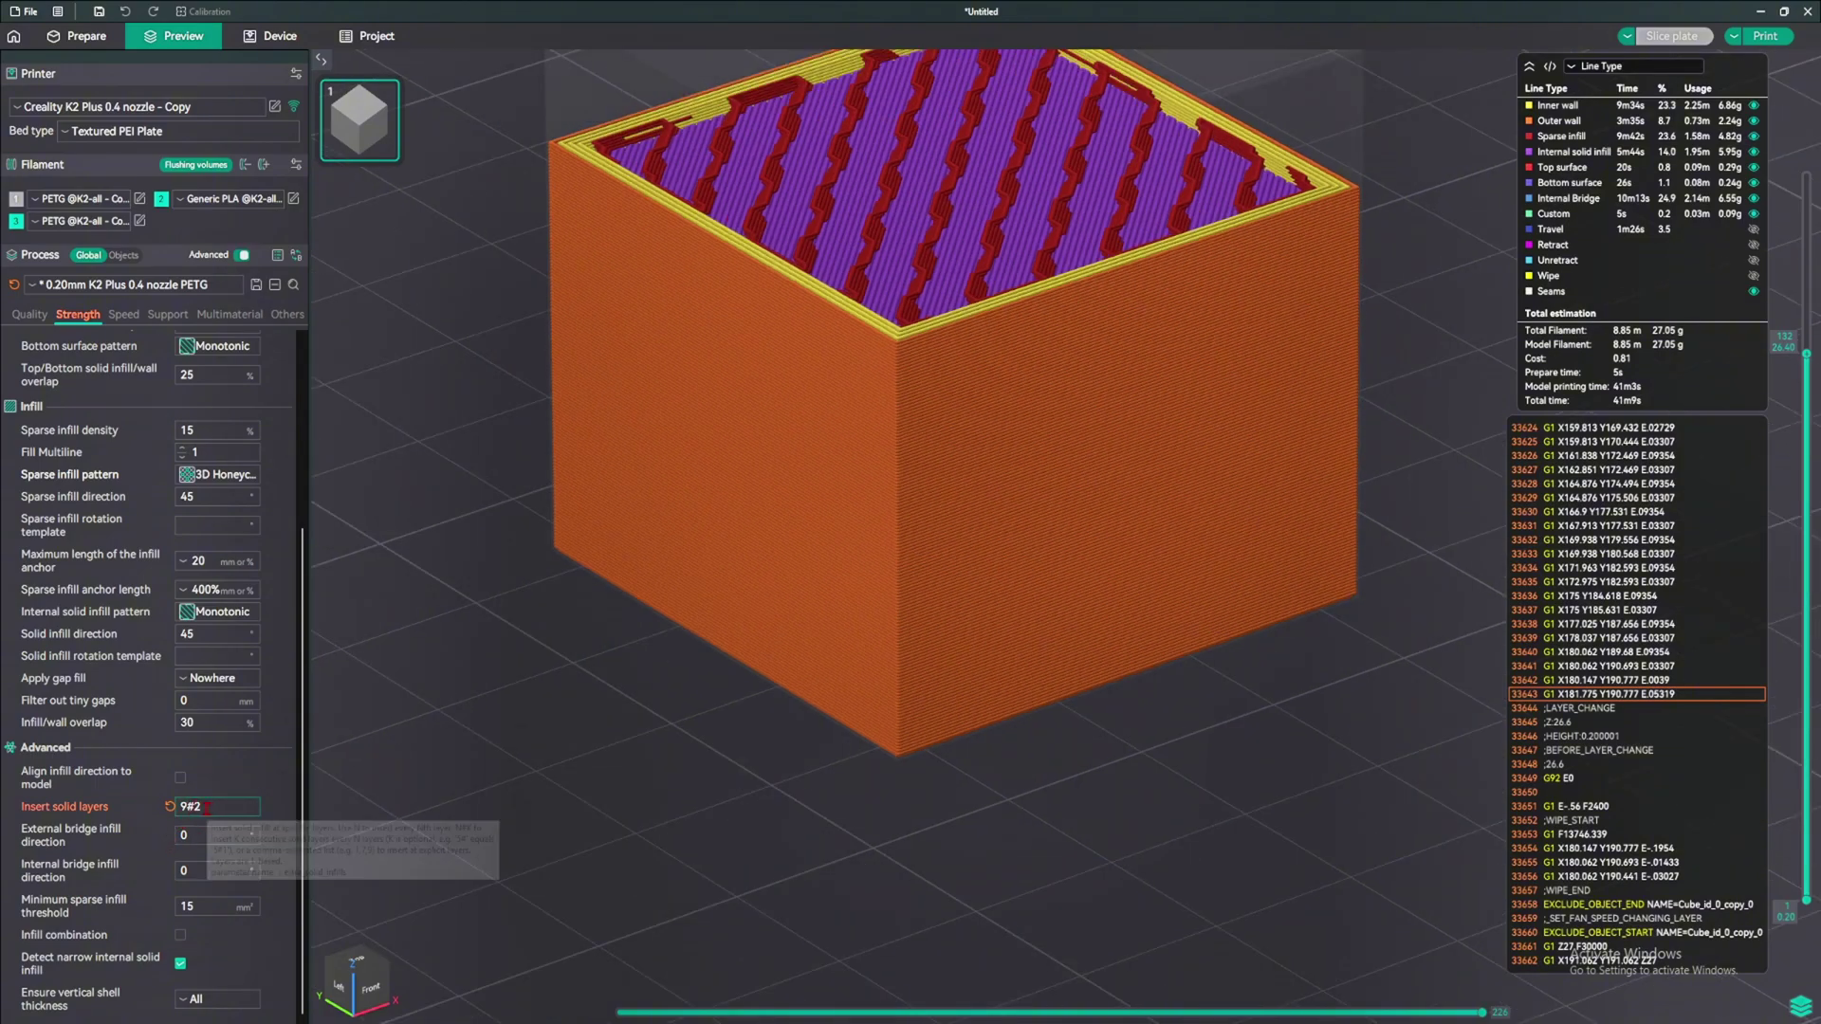
double_click(190, 806)
click(652, 790)
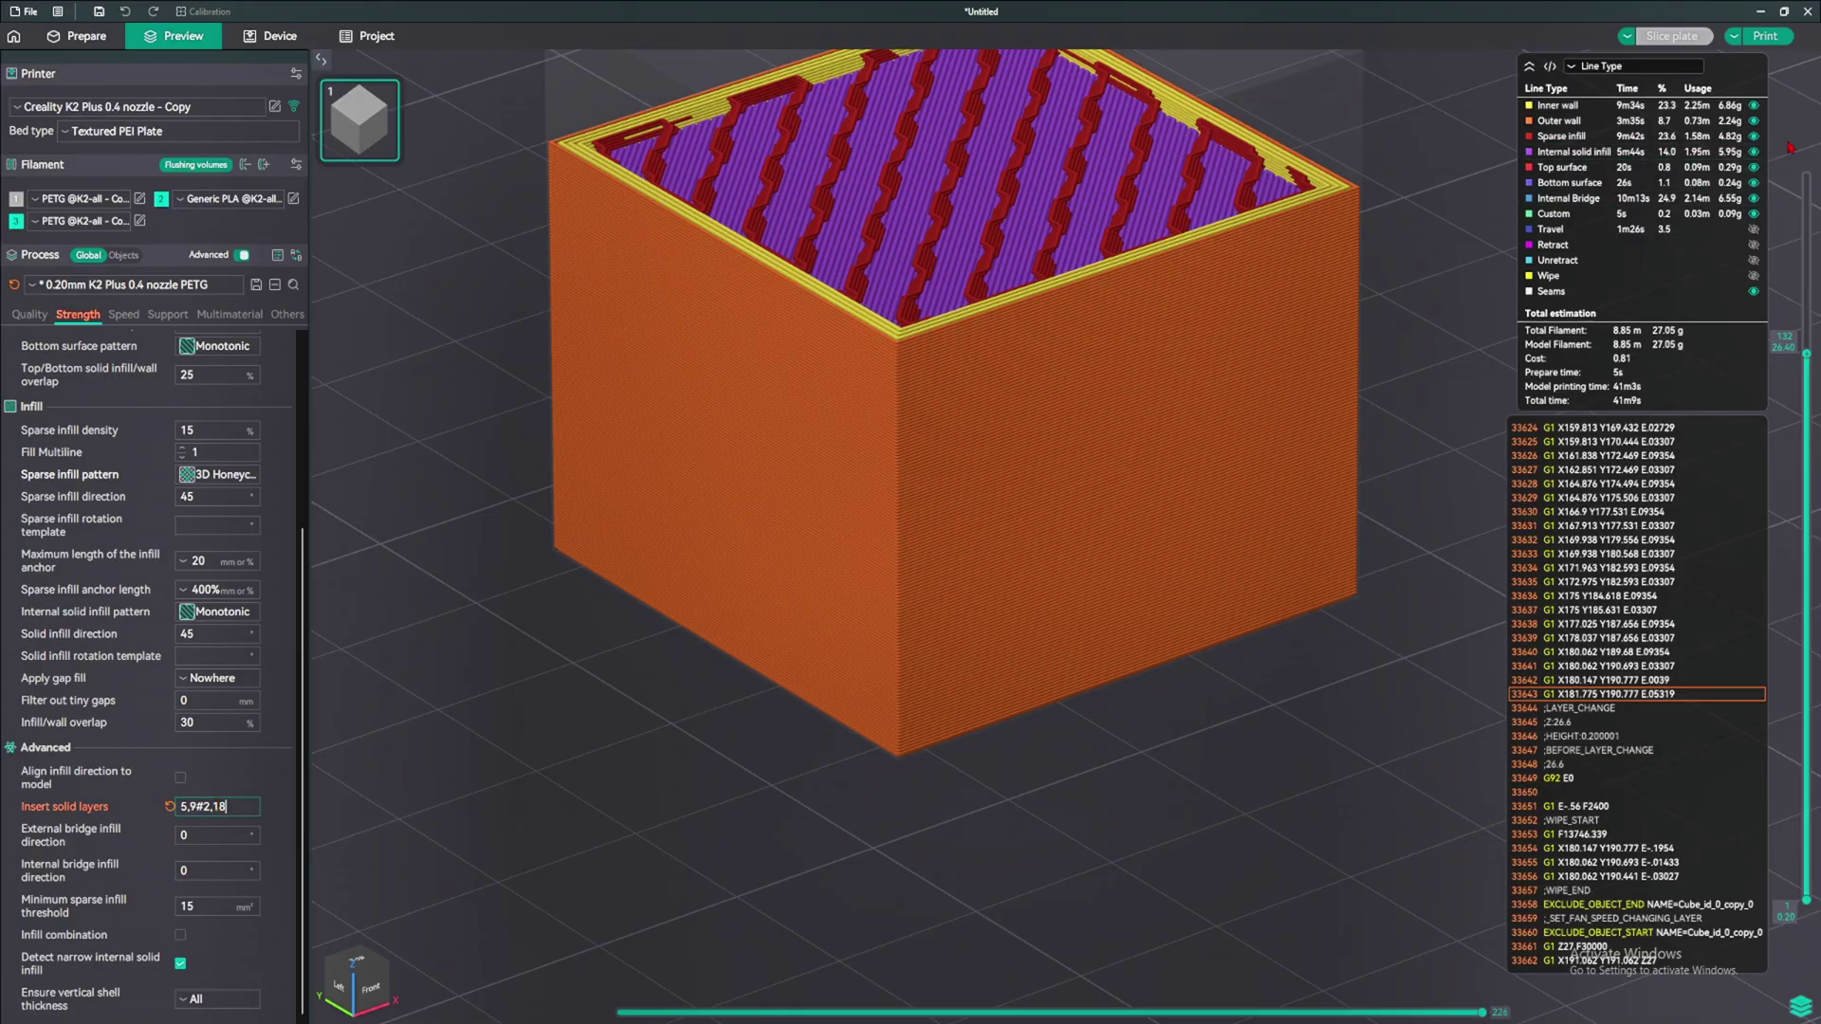
click(1676, 39)
click(1677, 40)
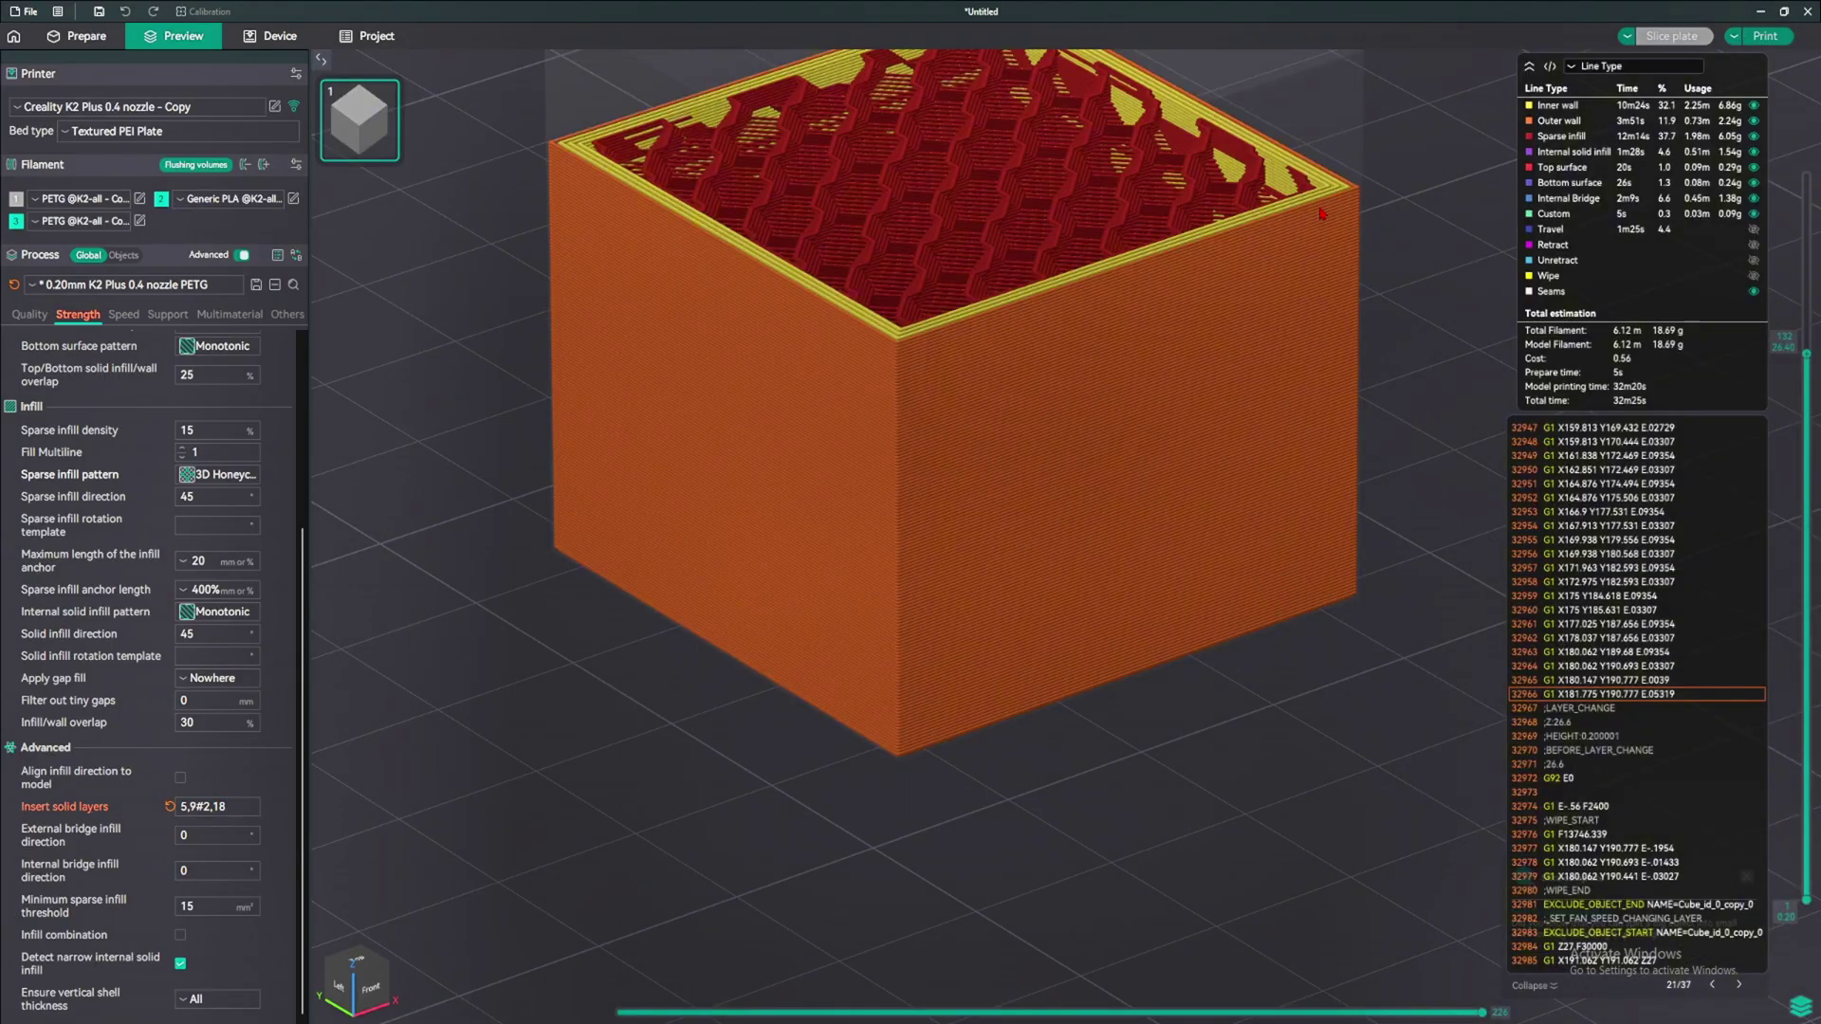
Step up from the first layer to layer 20 to examine the solid layers specified by the explicit list
drag(1804, 291, 1806, 906)
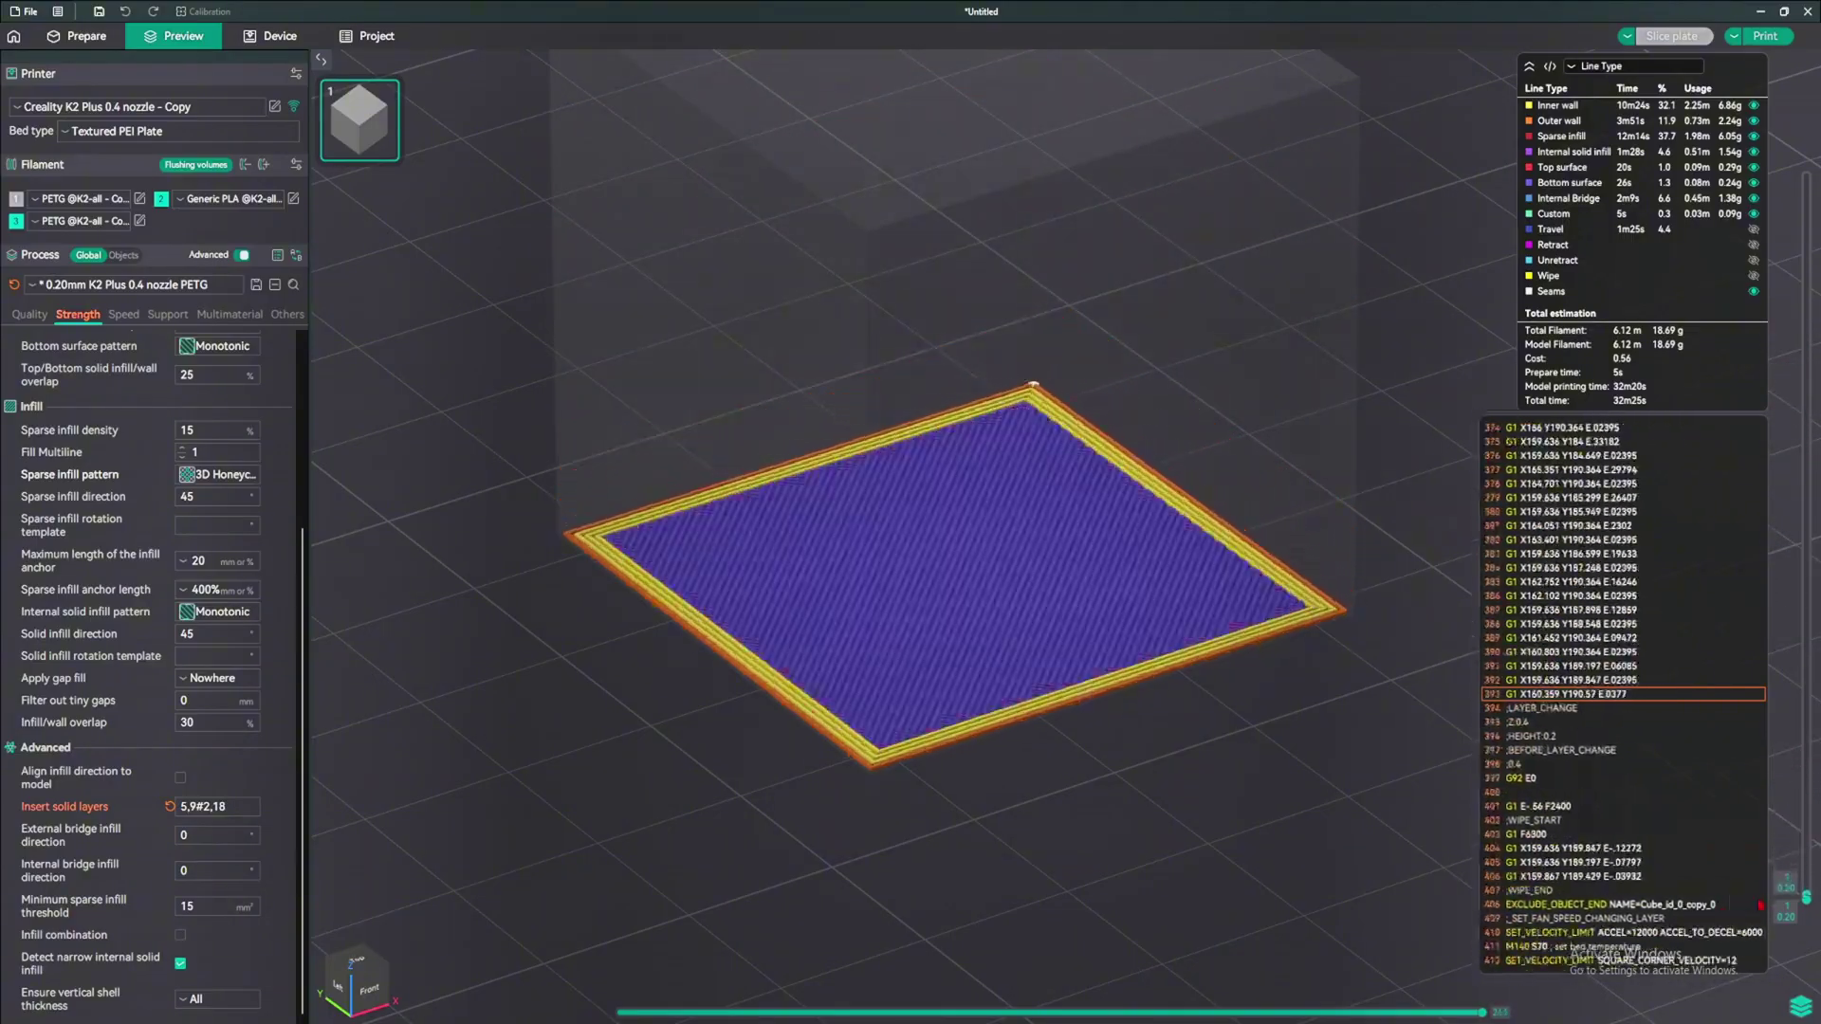
key(Up)
key(Up)
key(Up)
key(Up)
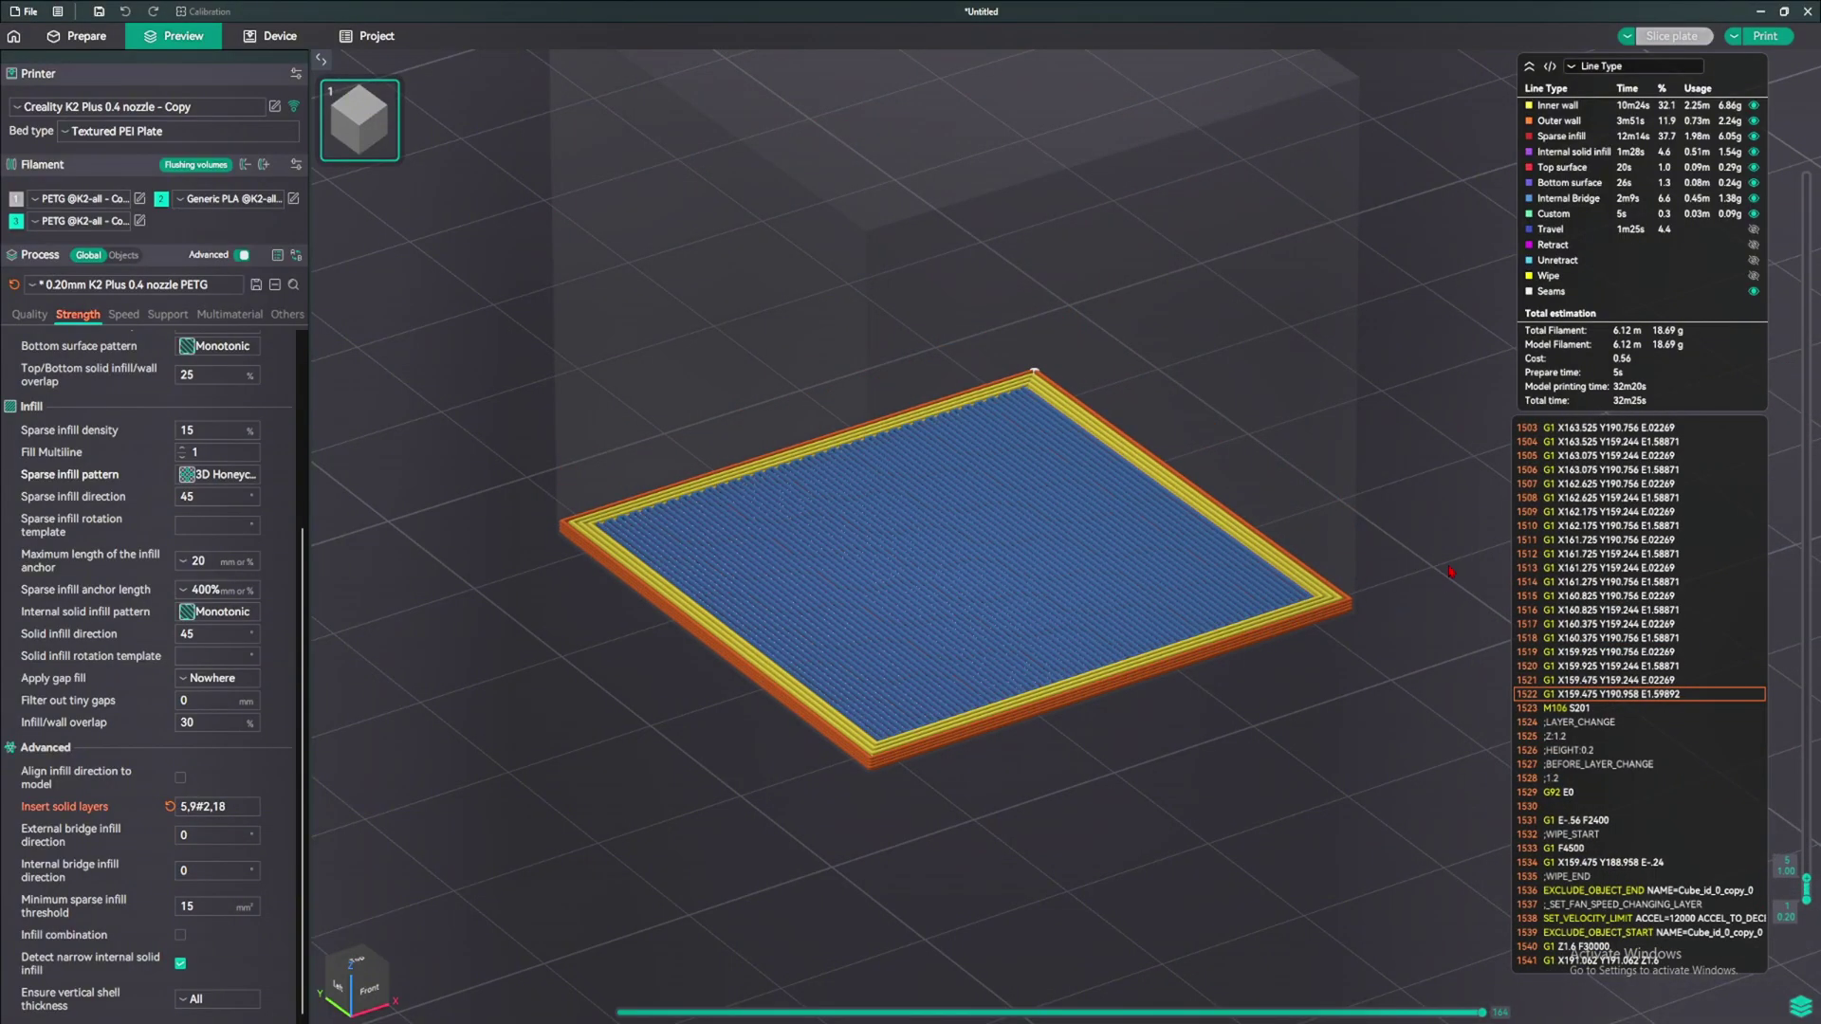
key(Up)
key(Up)
key(Up)
key(Up)
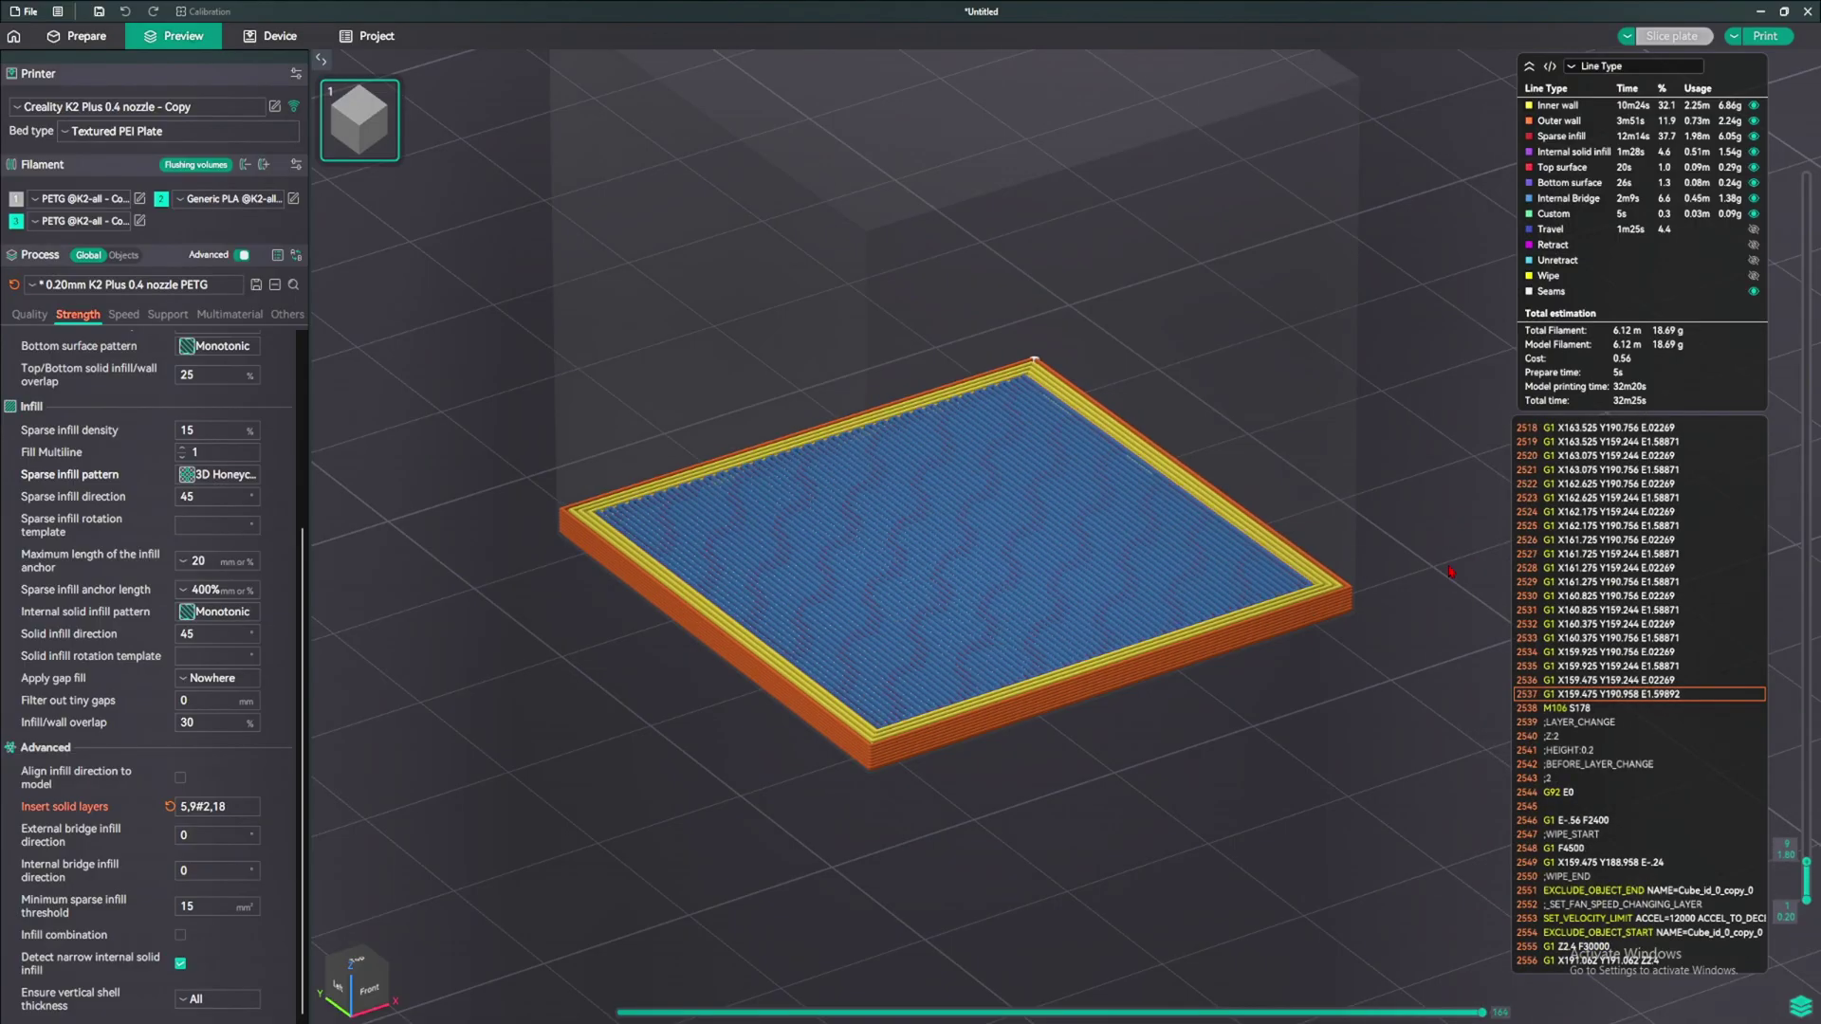
key(Up)
key(Up)
key(Up)
key(Up)
key(Up)
key(Up)
key(Up)
key(Up)
key(Up)
key(Up)
key(Up)
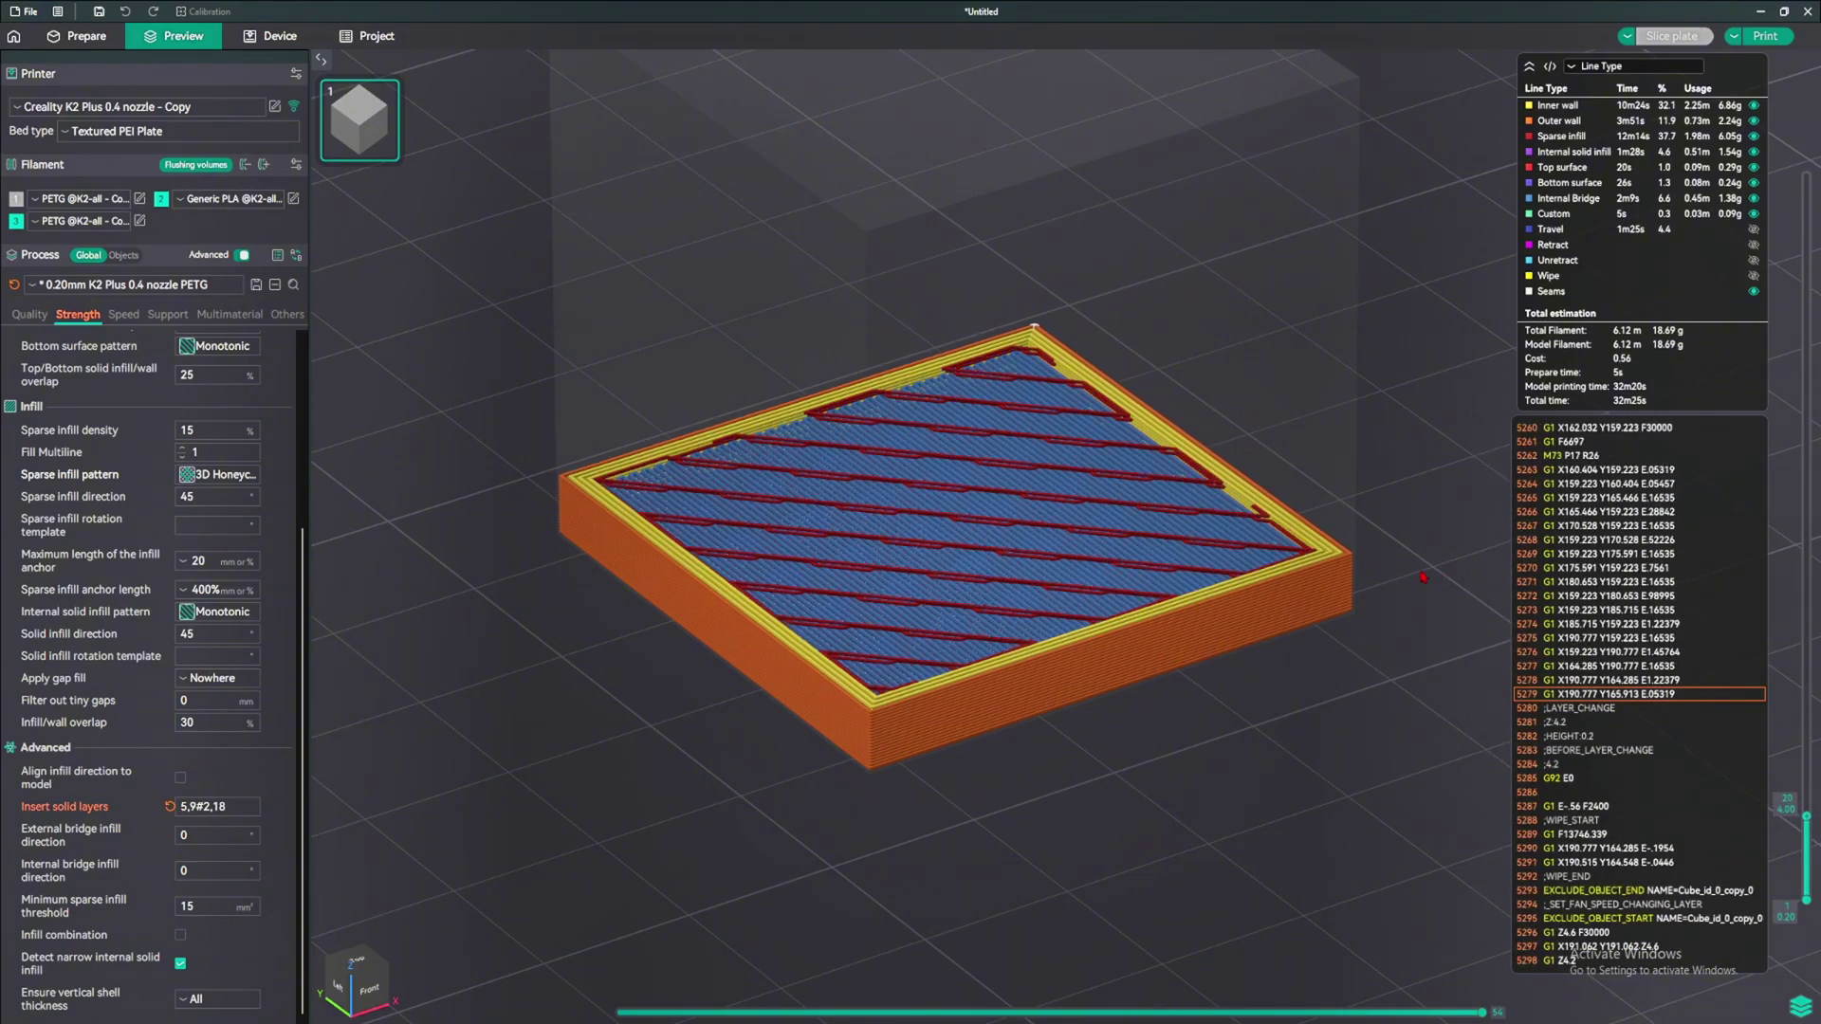
Move up through the layers from layer 20 to layer 57 to examine the sparse infill above the listed solid layers
key(Up)
key(Up)
key(Up)
key(Up)
key(Up)
key(Up)
key(Up)
key(Up)
key(Up)
key(Up)
key(Up)
key(Up)
key(Up)
key(Up)
key(Up)
key(Up)
key(Up)
key(Up)
key(Up)
key(Up)
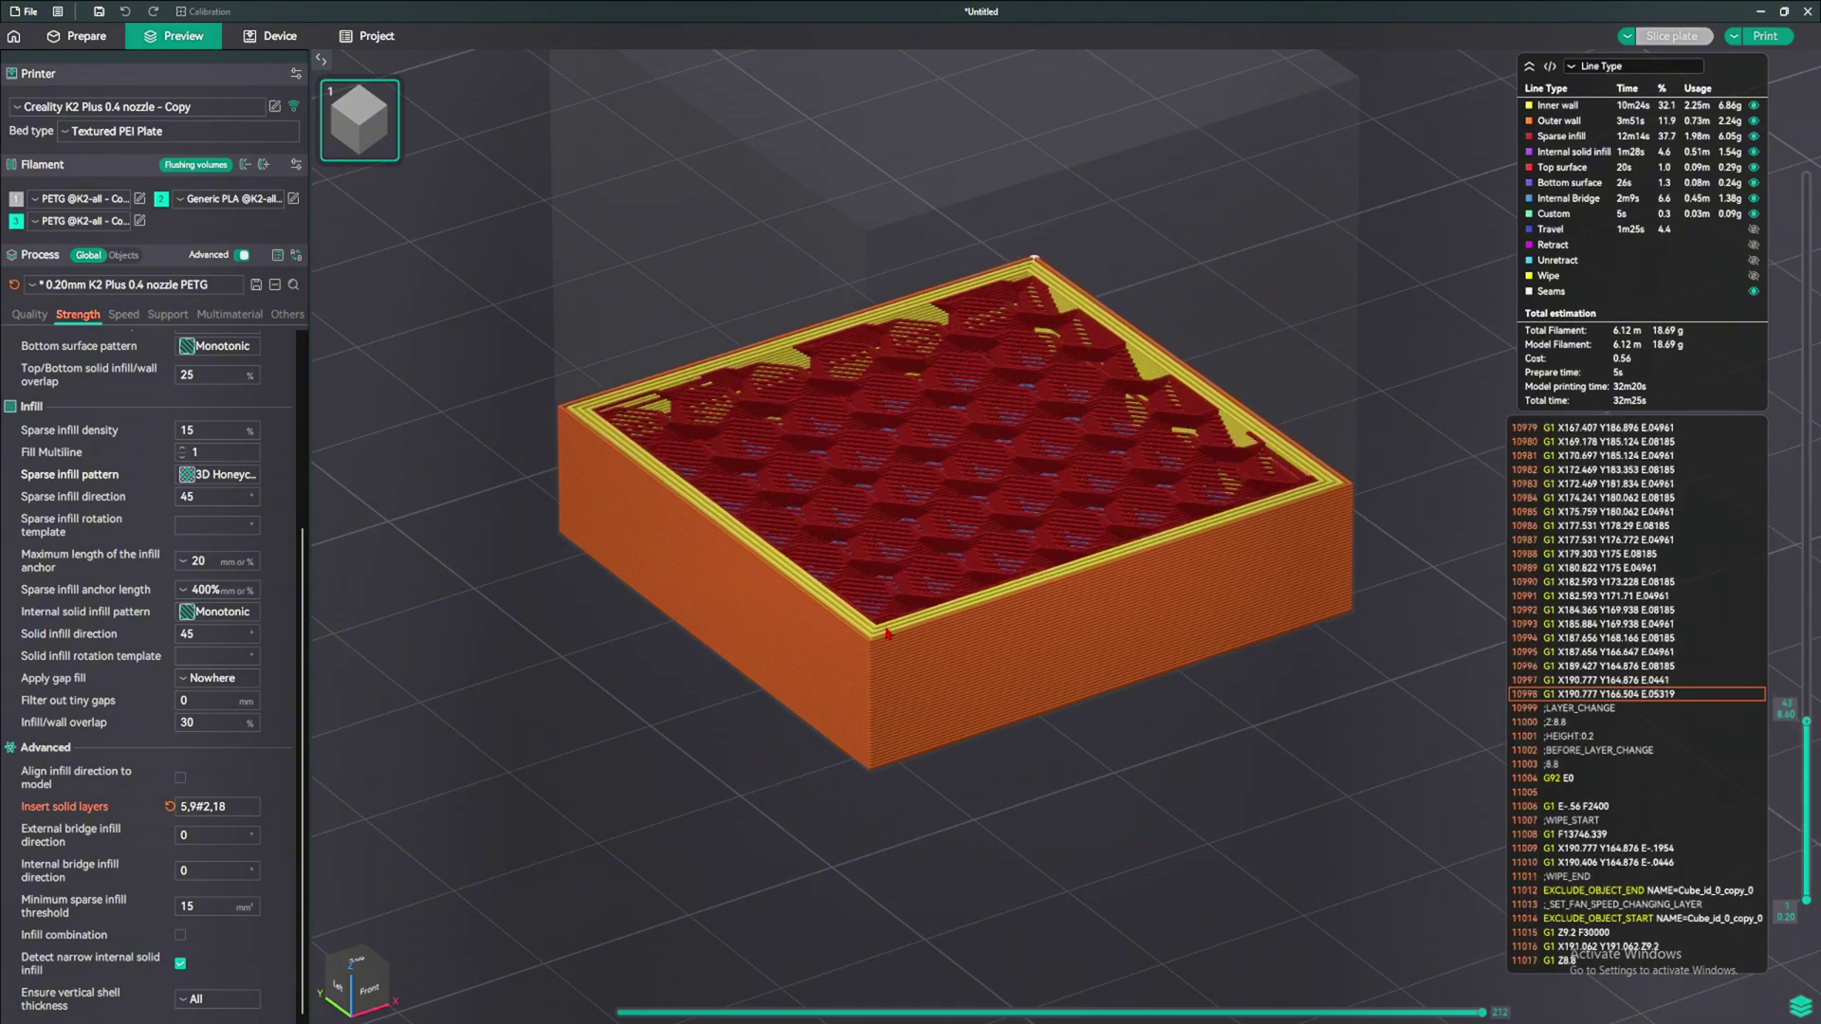
key(Up)
key(Up)
key(Up)
key(Up)
key(Up)
key(Up)
key(Up)
key(Up)
key(Up)
key(Up)
key(Up)
key(Up)
key(Up)
key(Up)
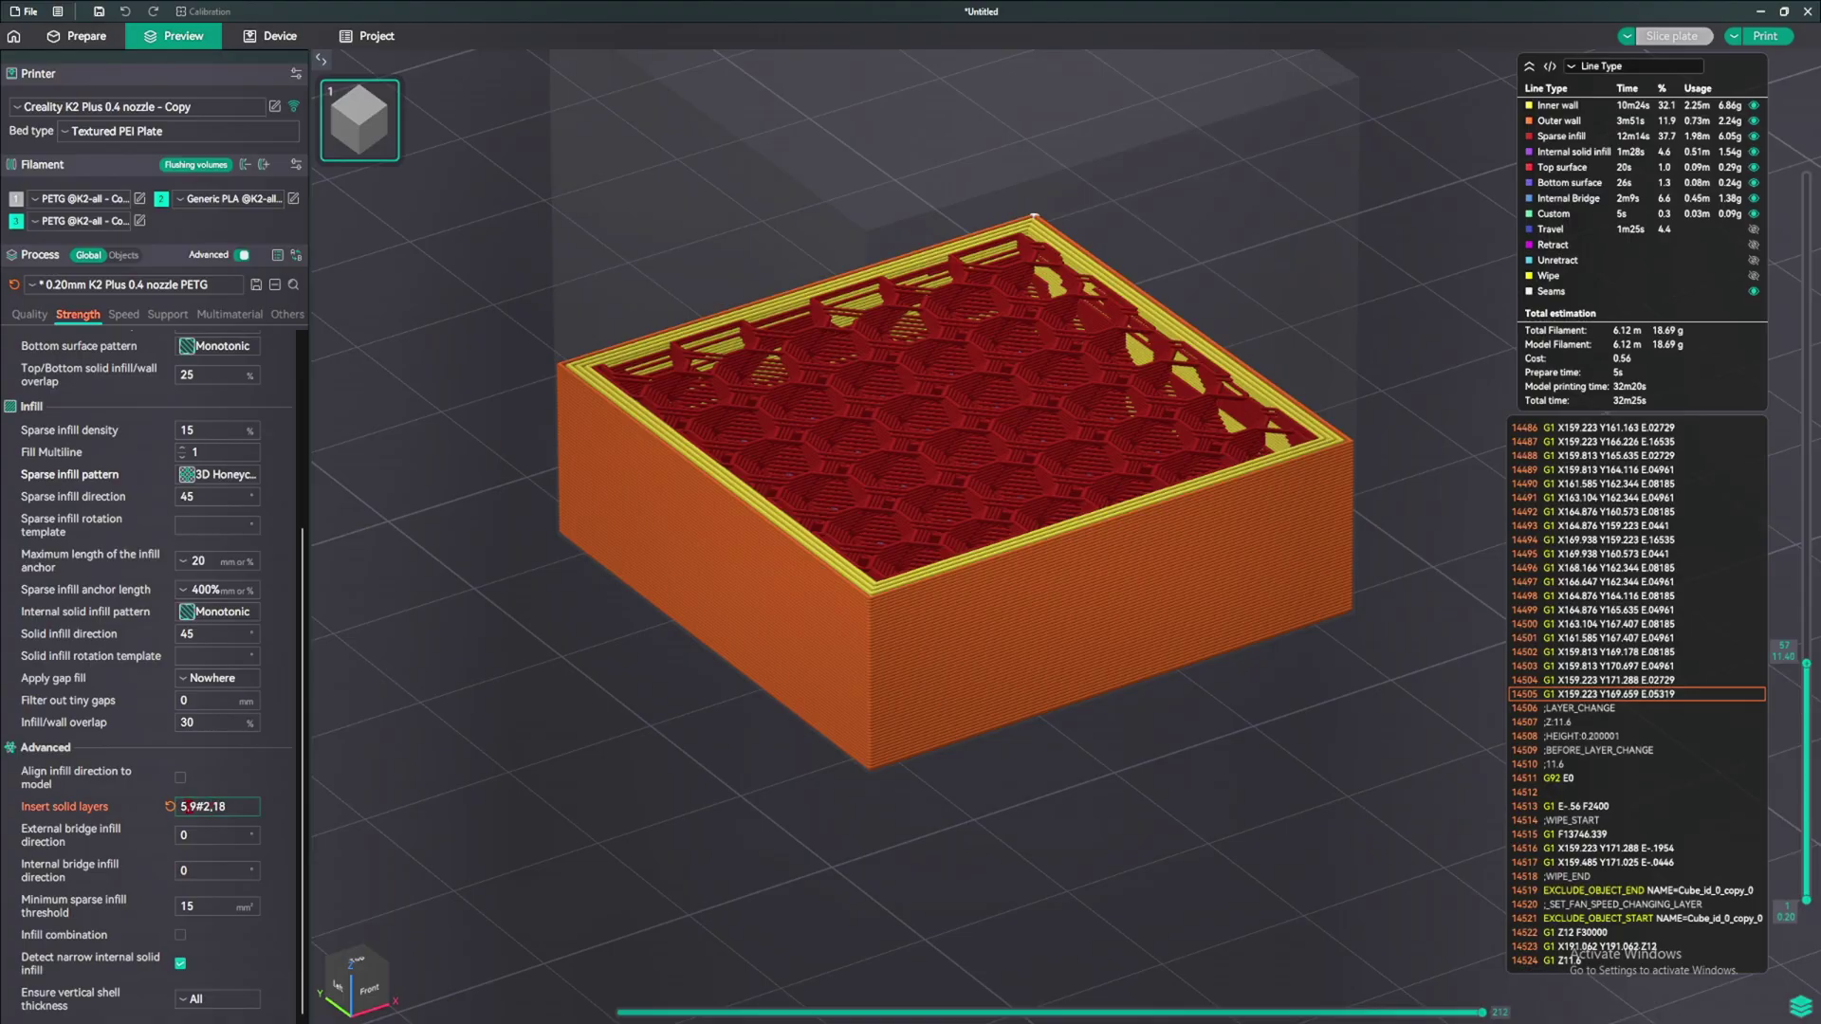
Set Insert solid layers to 1,9#8 and reslice the plate
drag(187, 807, 202, 807)
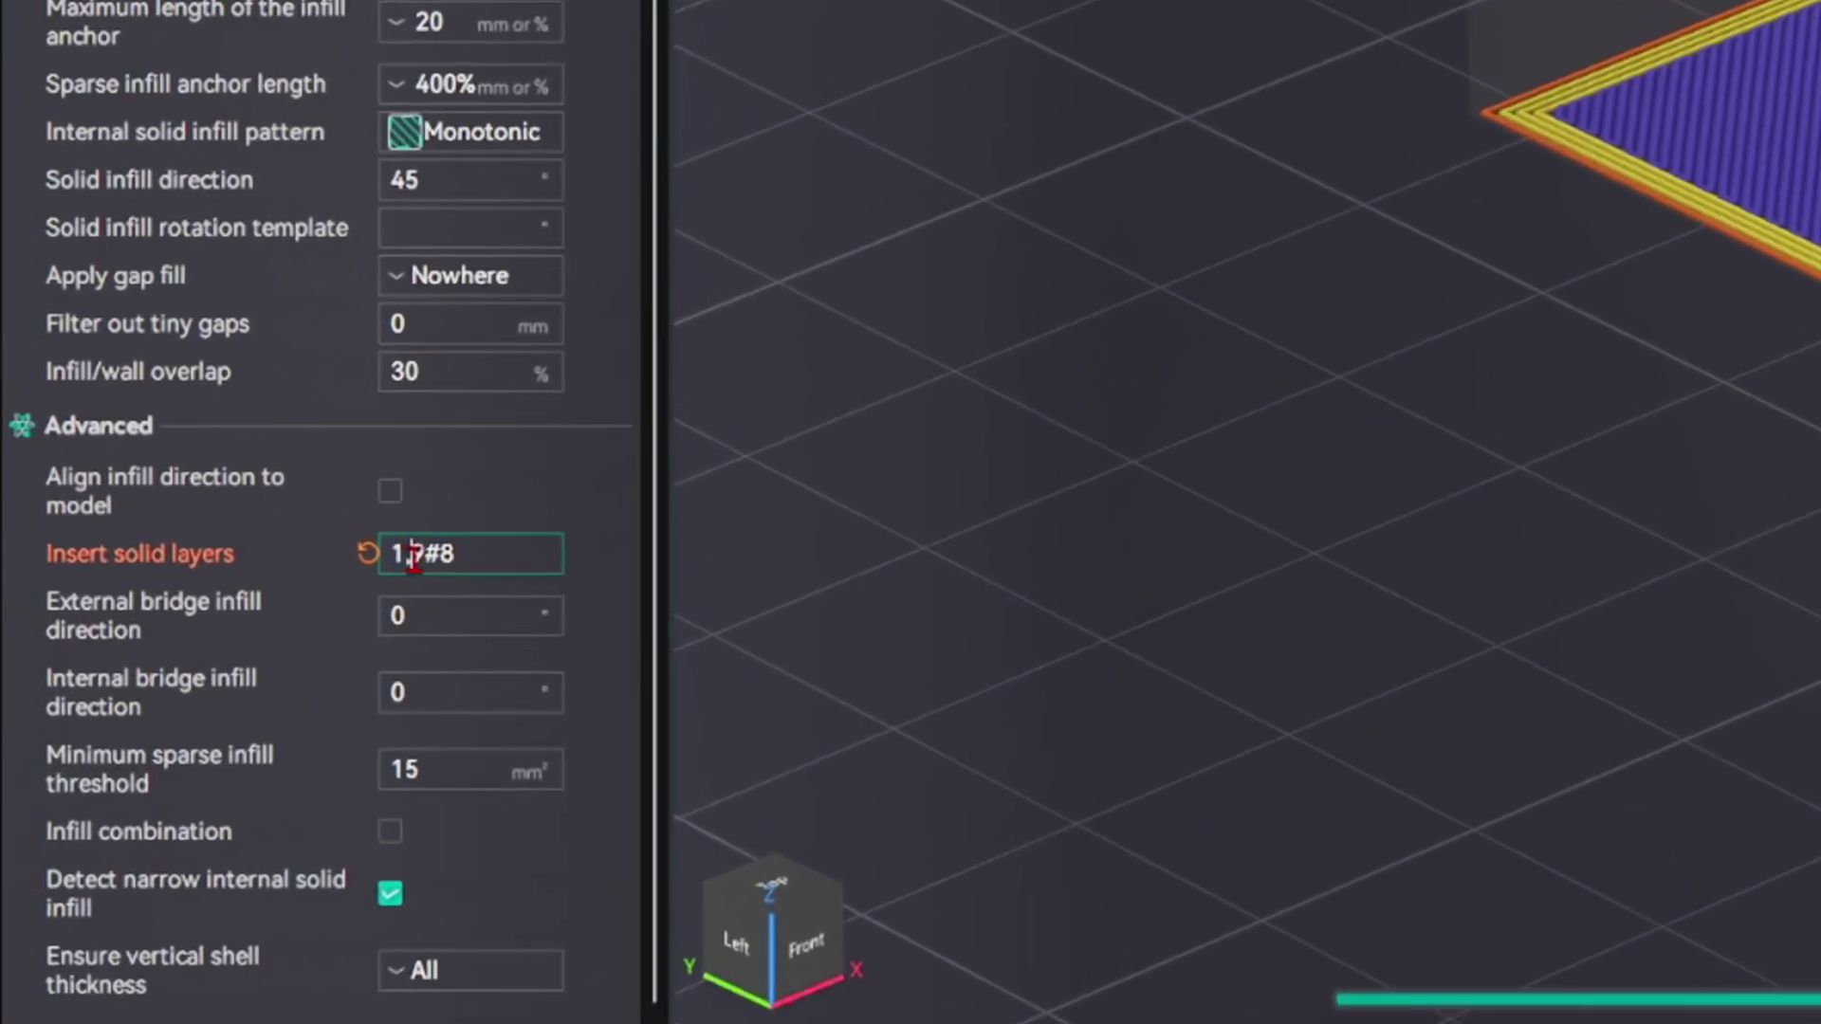
drag(185, 807, 686, 751)
click(1574, 432)
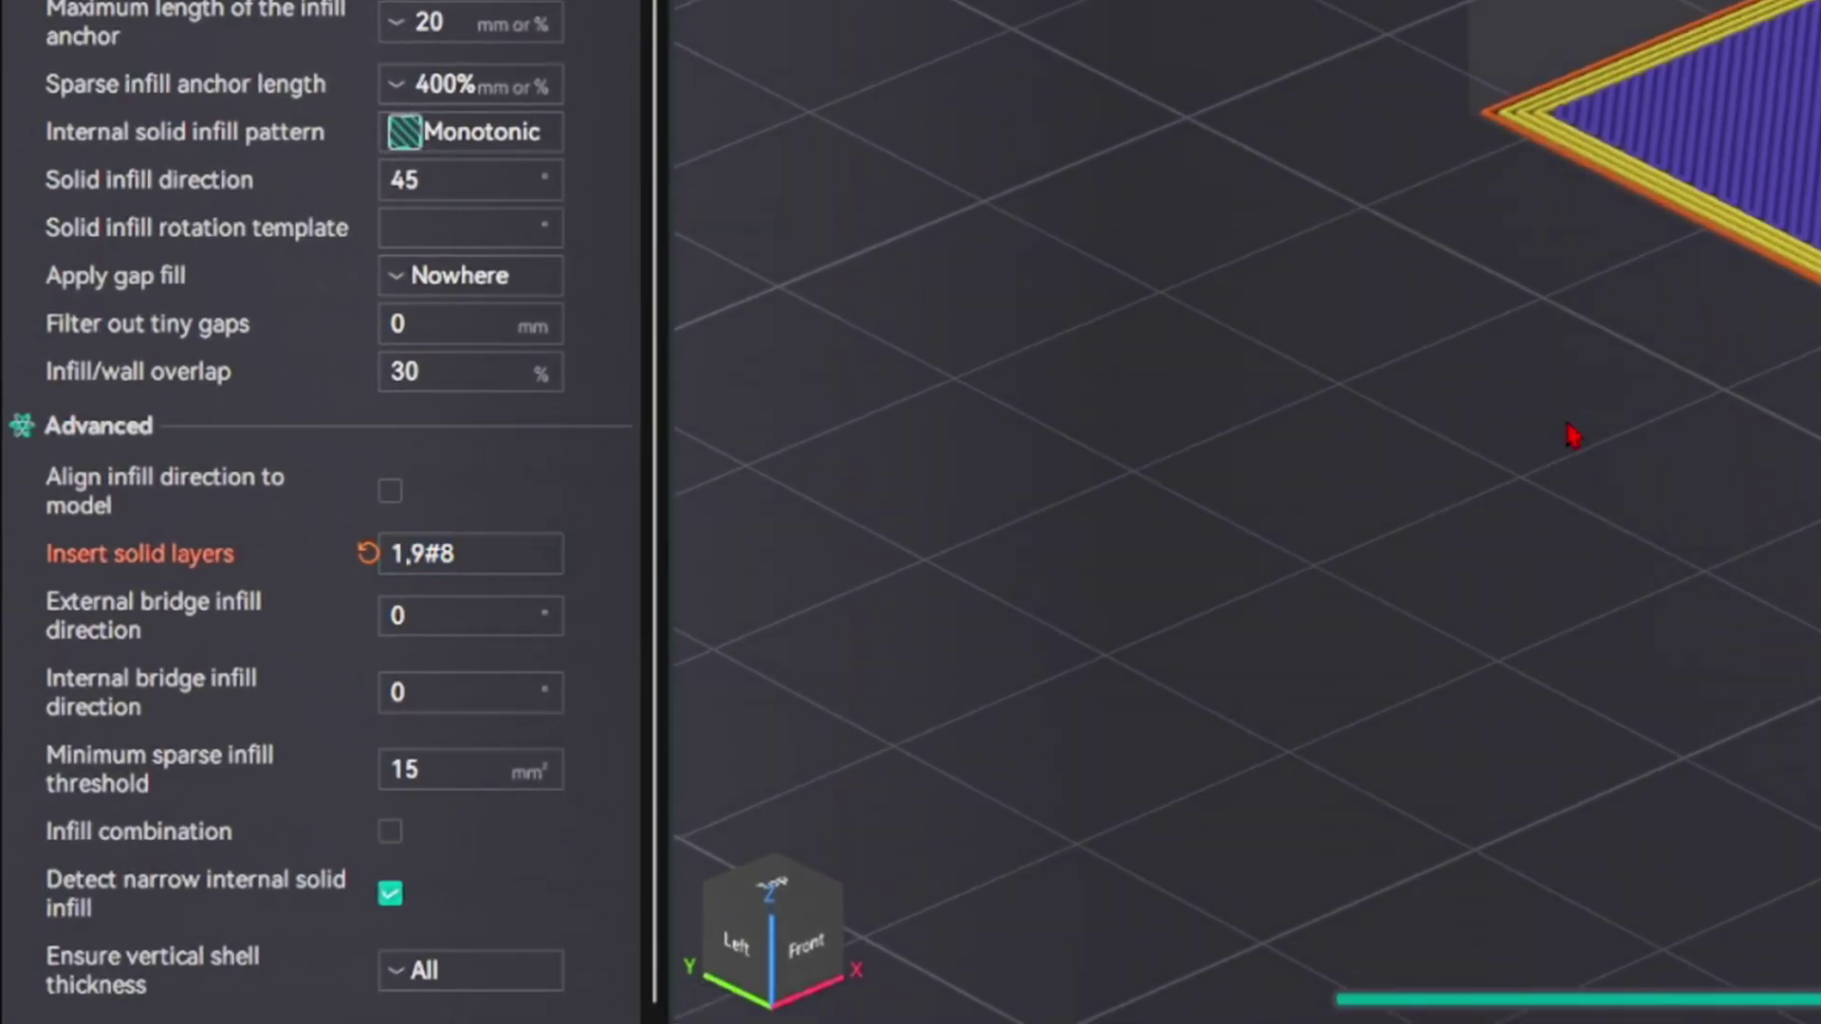
Step through the layers from the first to the top layer 175 to examine the solid block starting at layer 9 and the infill above
key(Down)
key(Up)
key(Up)
key(Up)
key(Up)
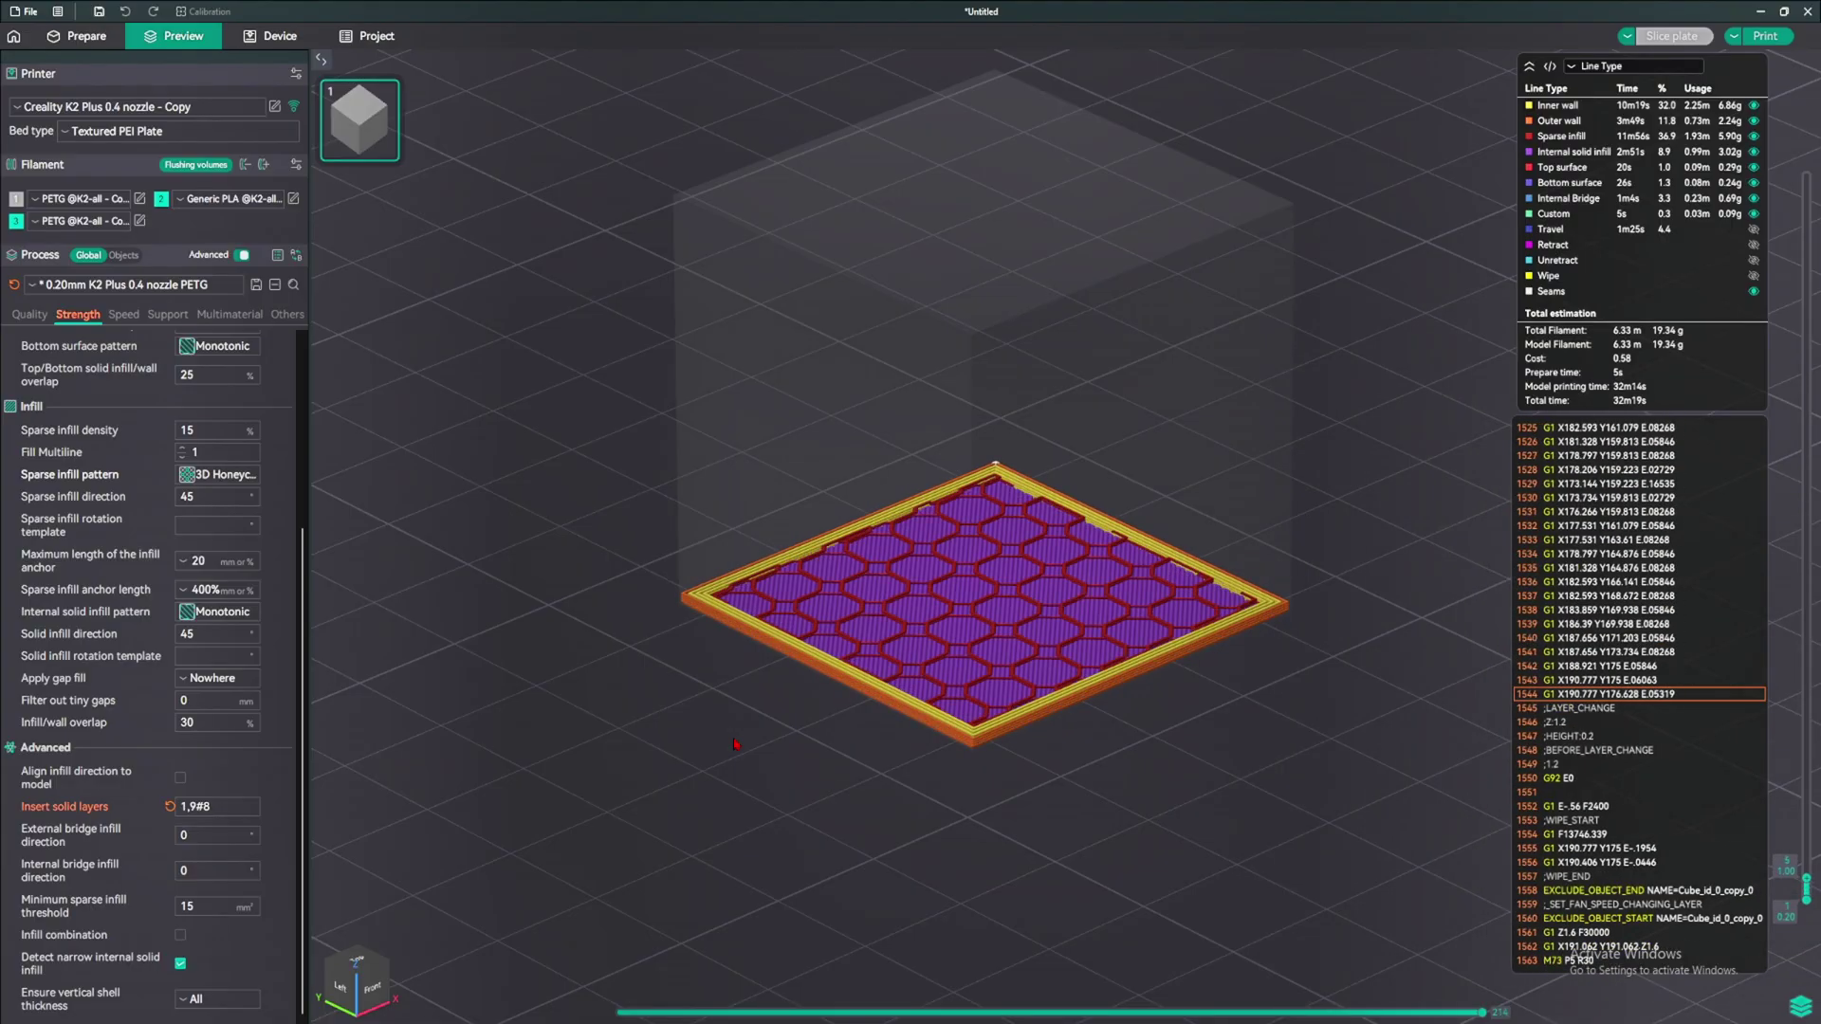
key(Up)
key(Up)
key(Up)
key(Up)
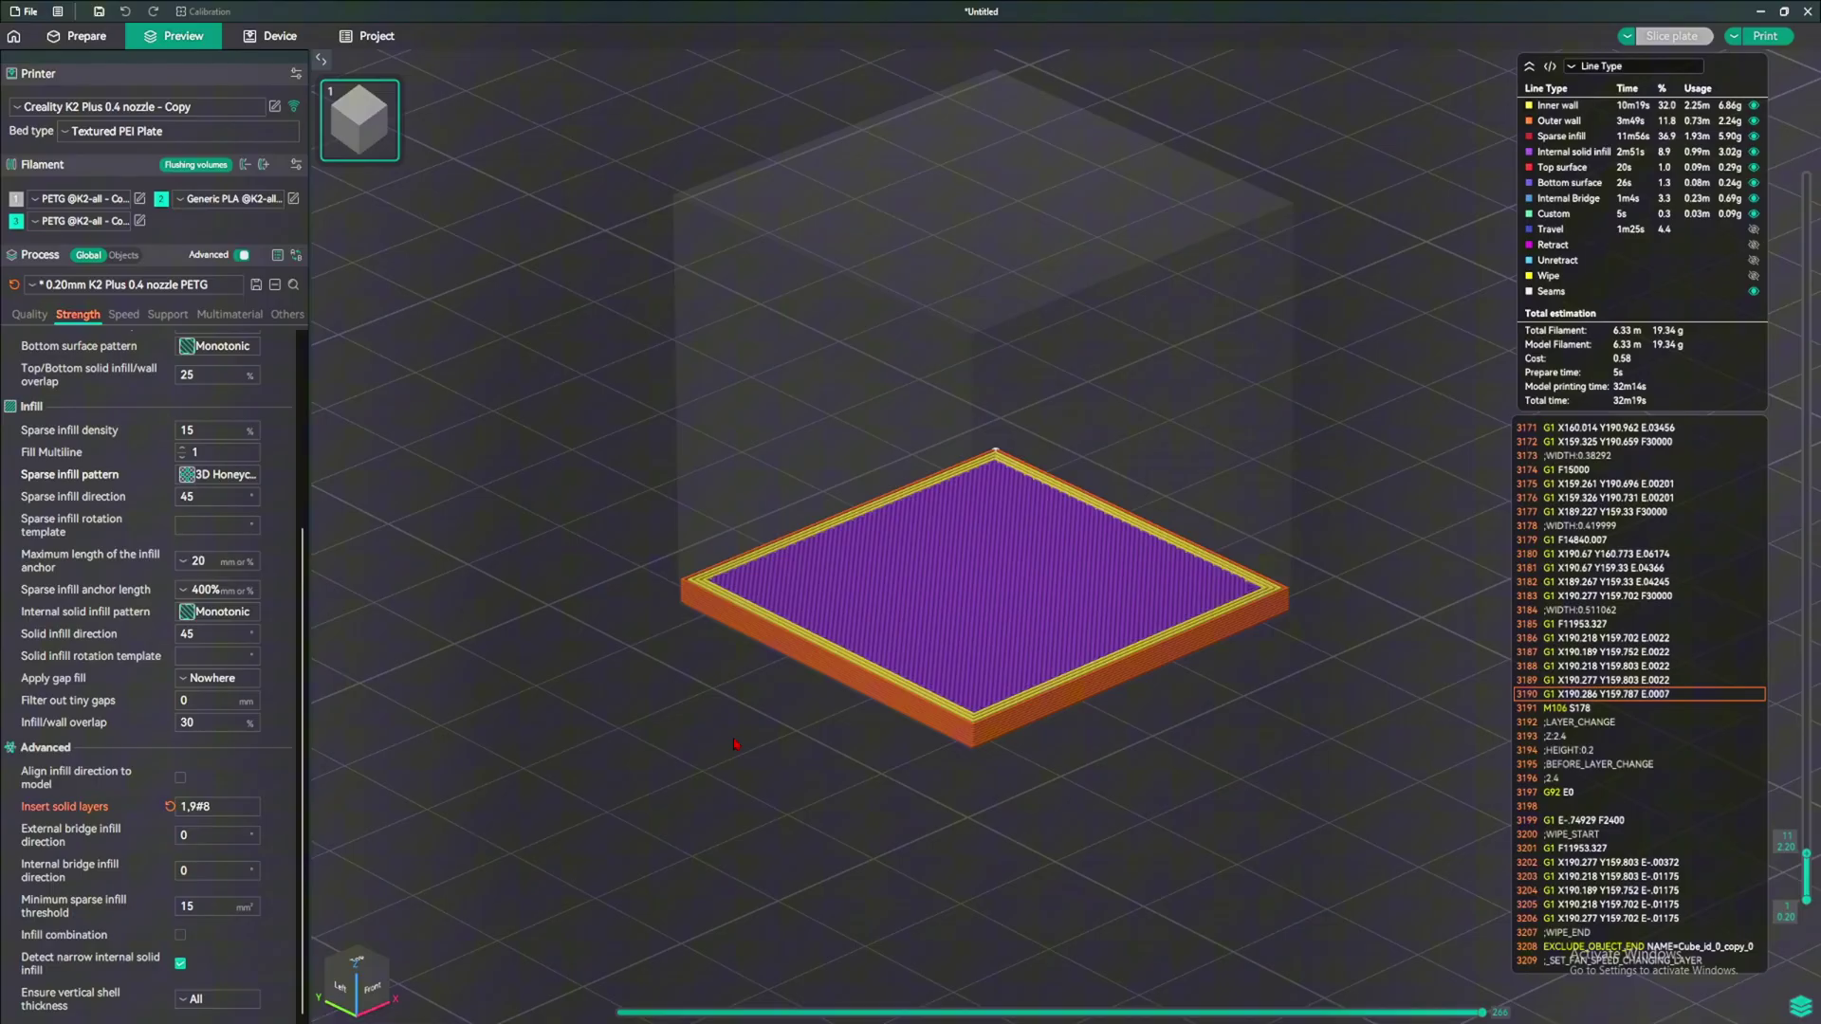
key(Up)
key(Up)
key(Up)
key(Up)
key(Up)
key(Up)
key(Up)
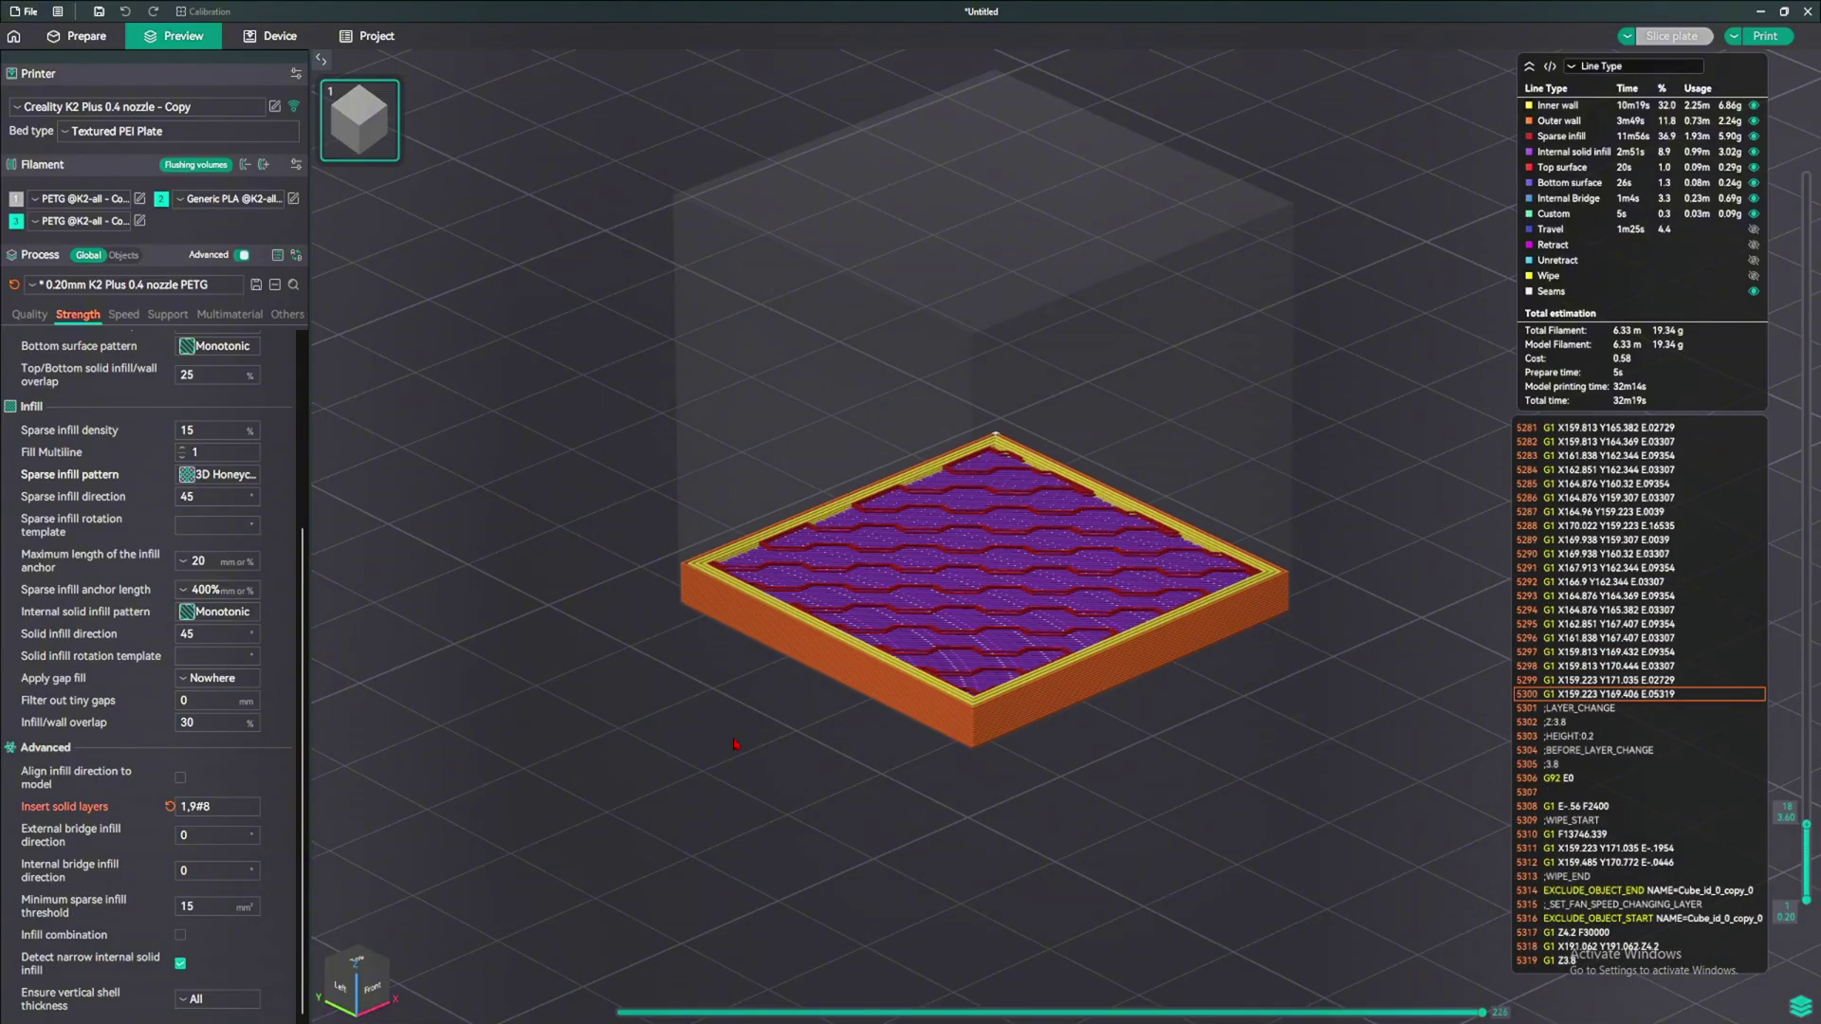
key(Up)
key(Up)
key(Up)
key(Up)
key(Up)
key(Up)
key(Up)
key(Up)
key(Up)
key(Up)
key(Up)
key(Up)
key(Up)
key(Up)
key(Up)
key(Up)
key(Up)
key(Up)
key(Up)
key(Up)
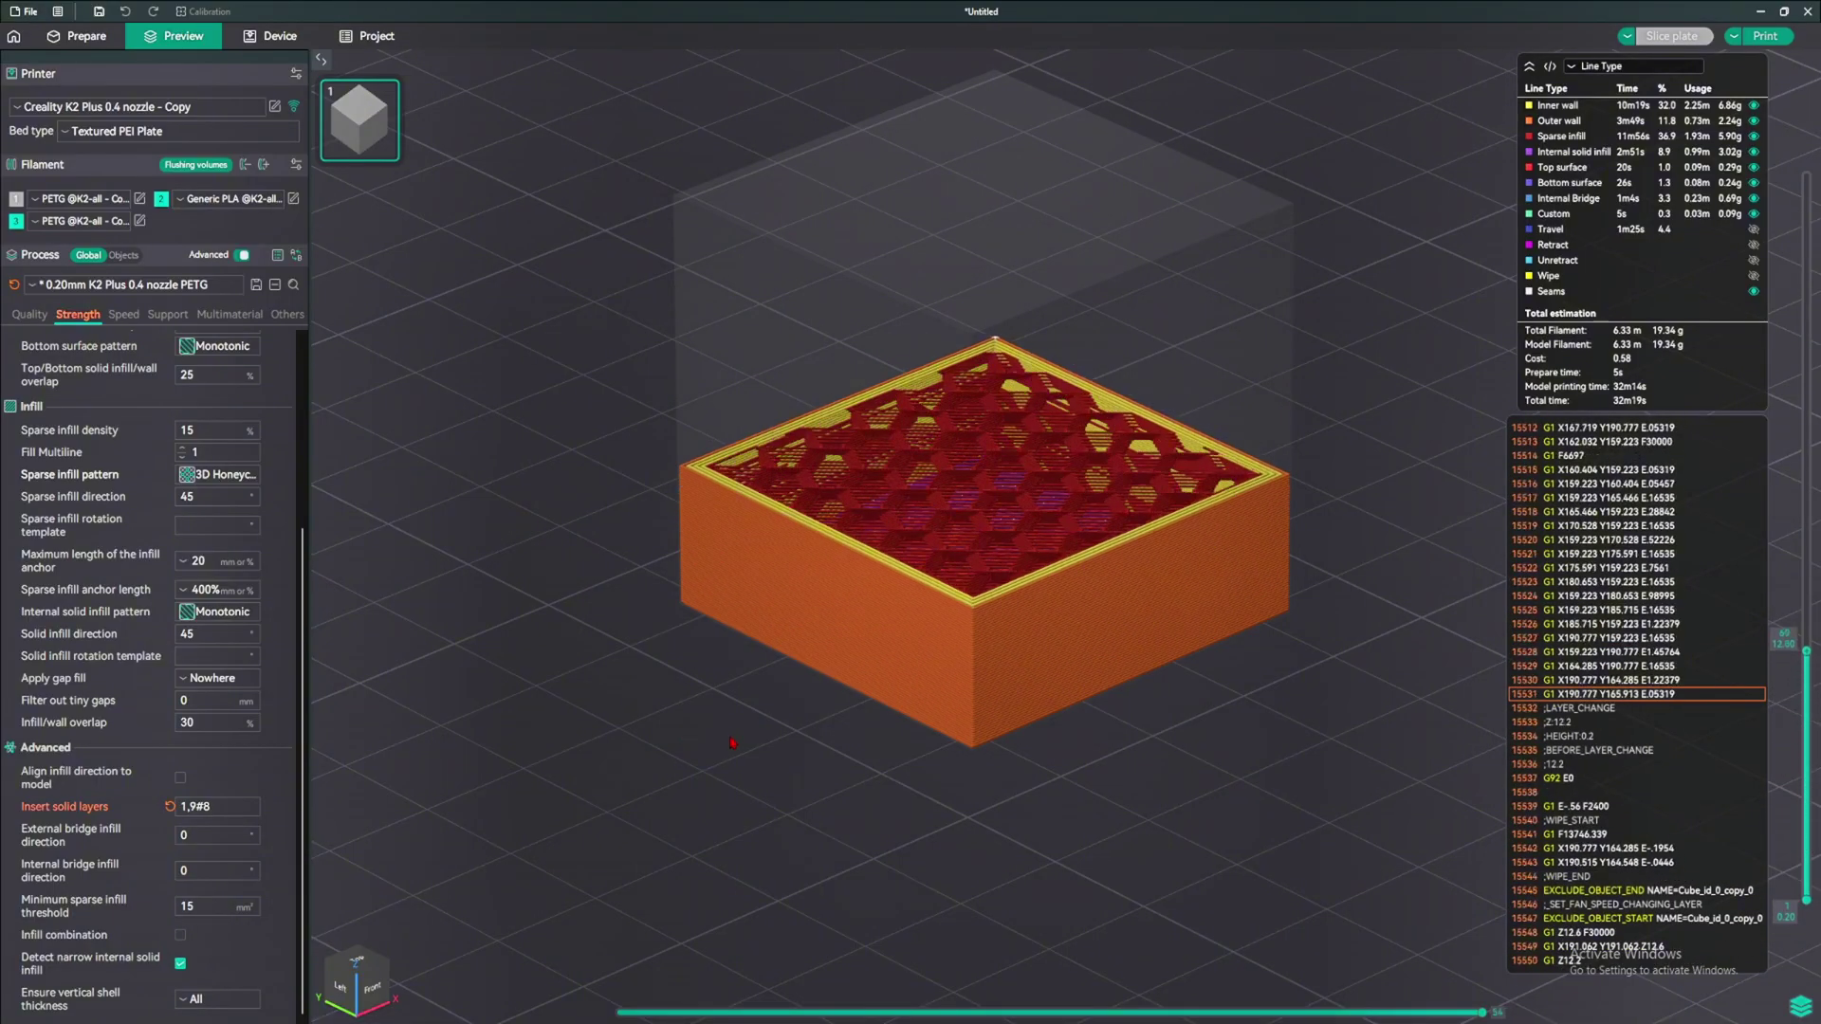
key(Up)
key(Up)
key(Up)
key(Up)
key(Up)
key(Up)
key(Up)
key(Up)
key(Up)
key(Up)
key(Up)
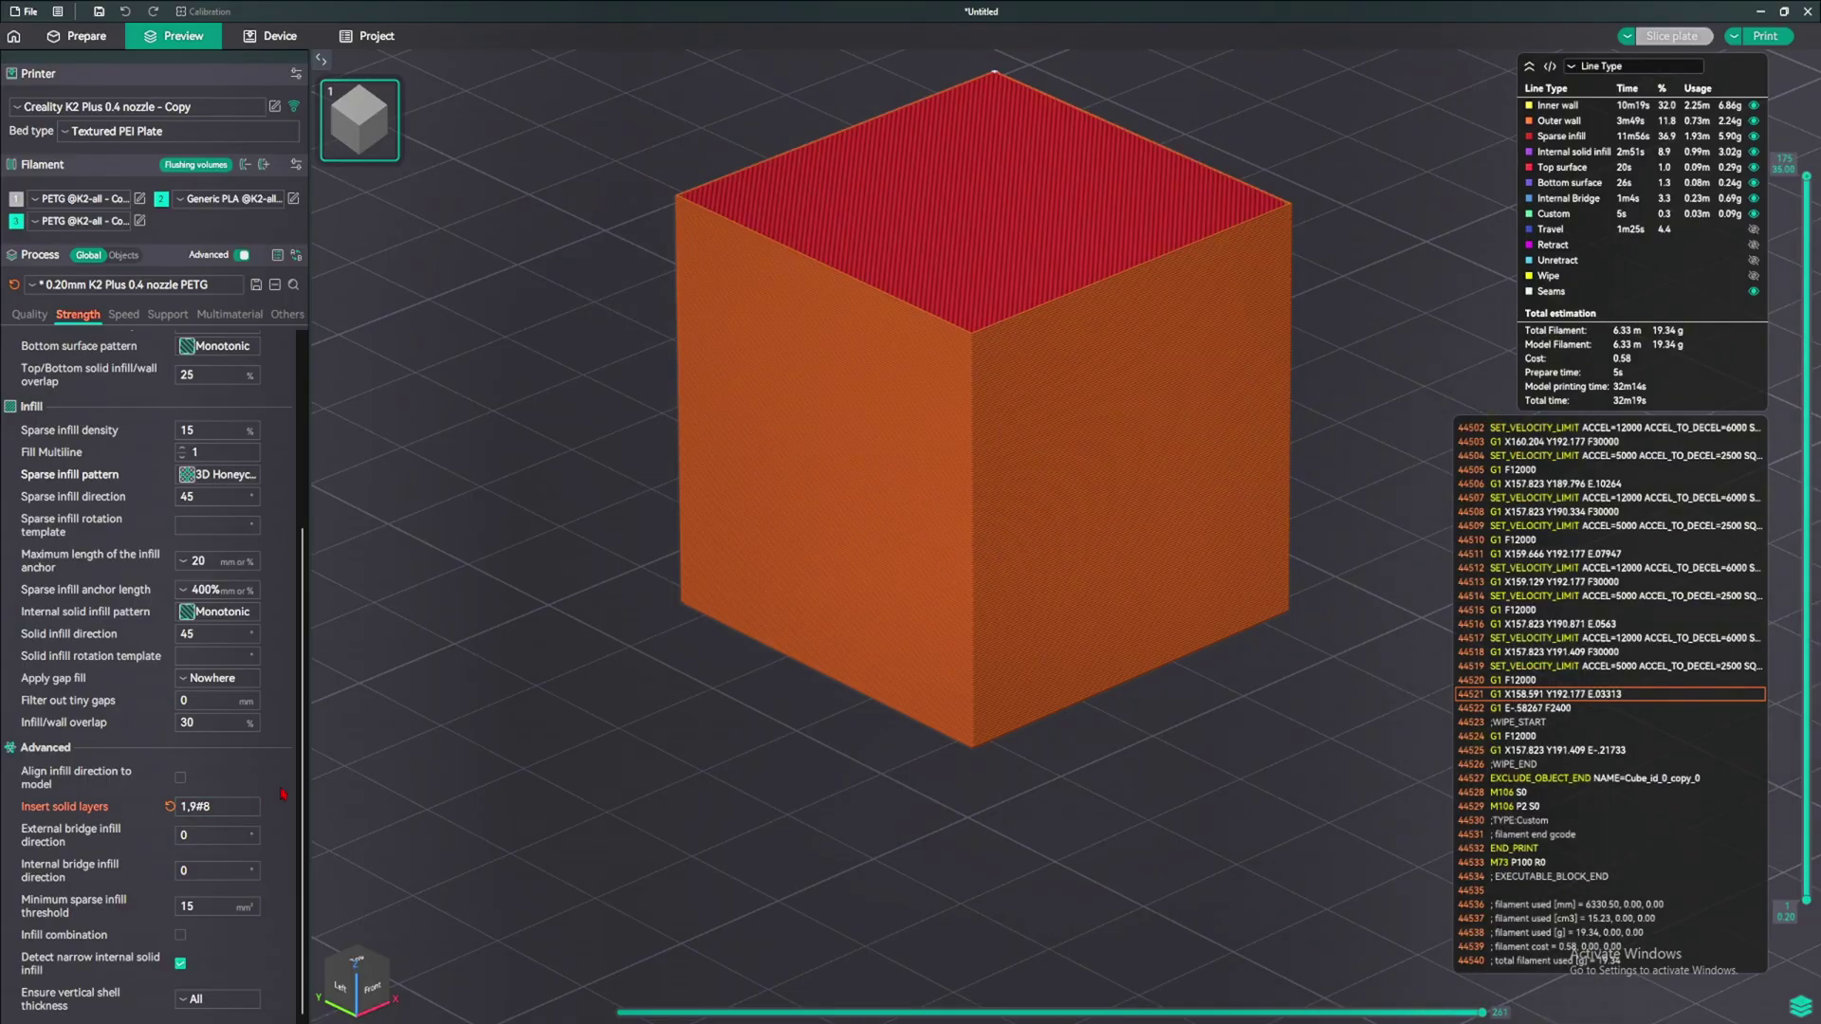
Set Insert solid layers to 1,77#10 and reslice the plate
drag(191, 807, 202, 809)
drag(343, 776, 347, 774)
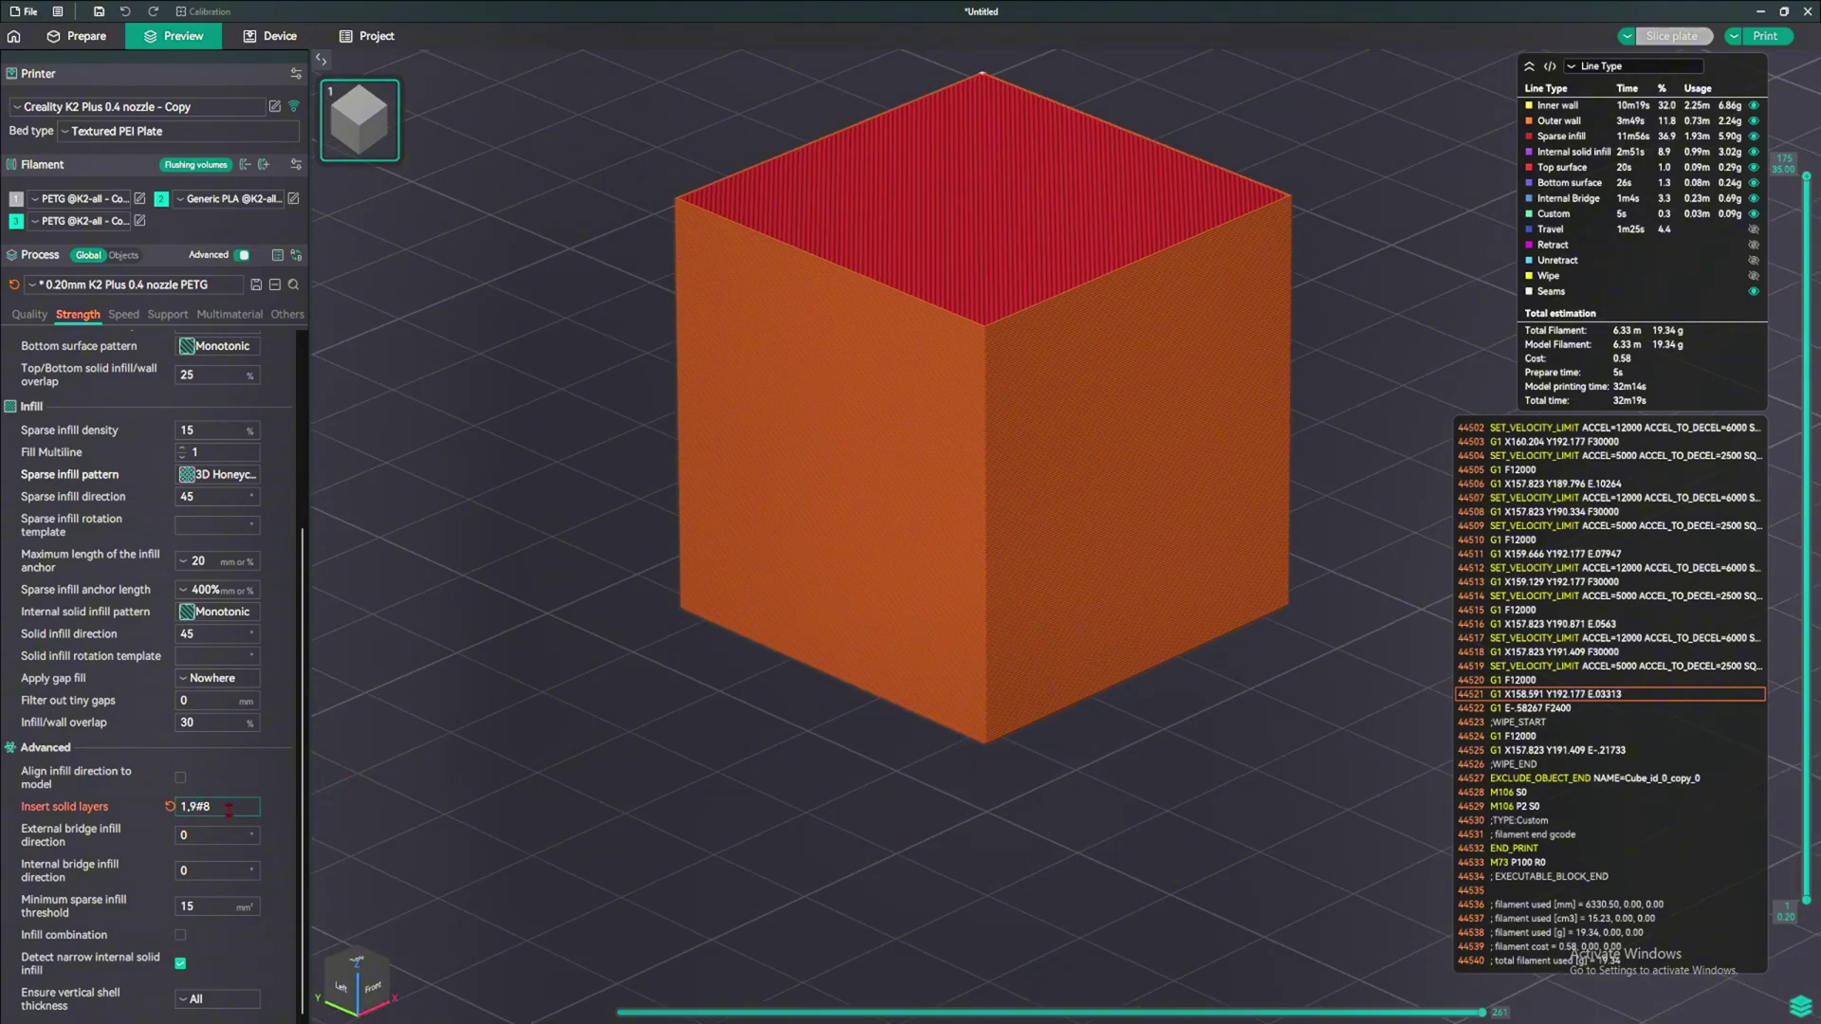
drag(197, 807, 191, 806)
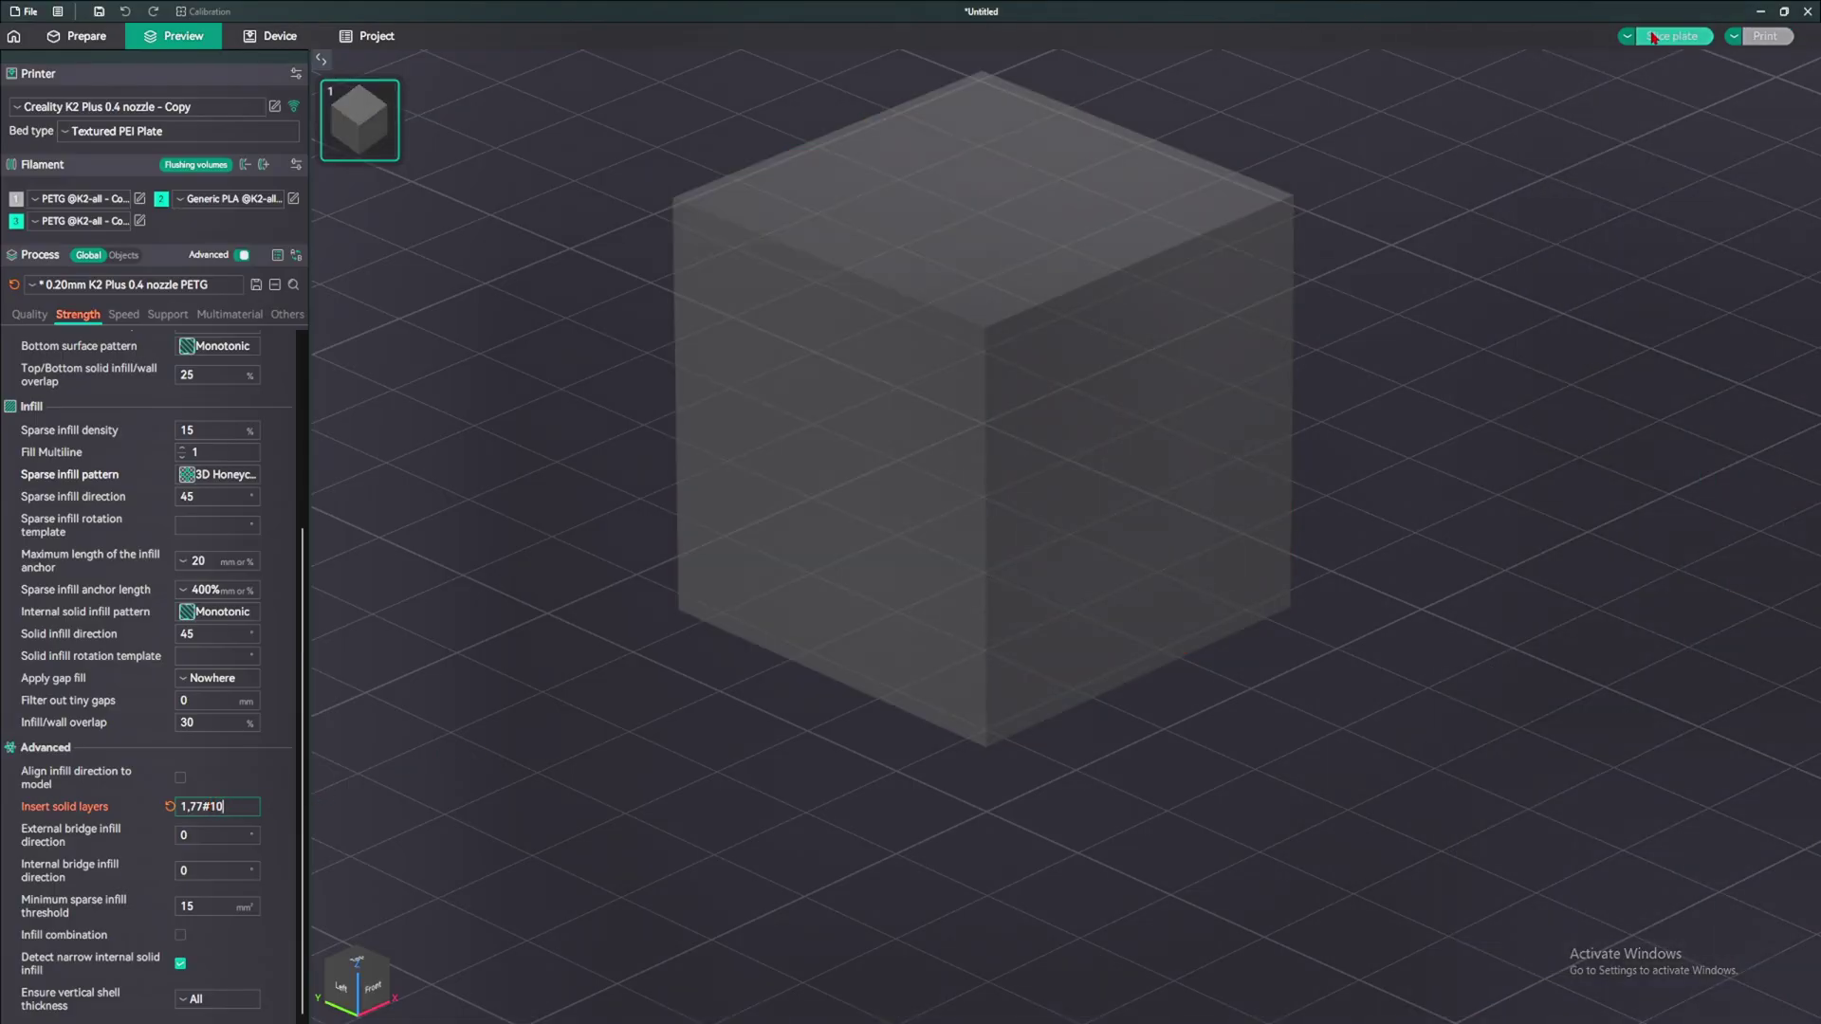
click(1653, 36)
Lower the displayed layers to around the middle of the cube and move up past layer 125 to examine the solid block
drag(1806, 178, 1807, 571)
key(Up)
key(Up)
key(Up)
key(Up)
key(Up)
key(Up)
key(Up)
key(Up)
key(Up)
key(Up)
key(Up)
key(Up)
key(Up)
key(Up)
key(Up)
key(Up)
key(Up)
key(Up)
key(Up)
key(Up)
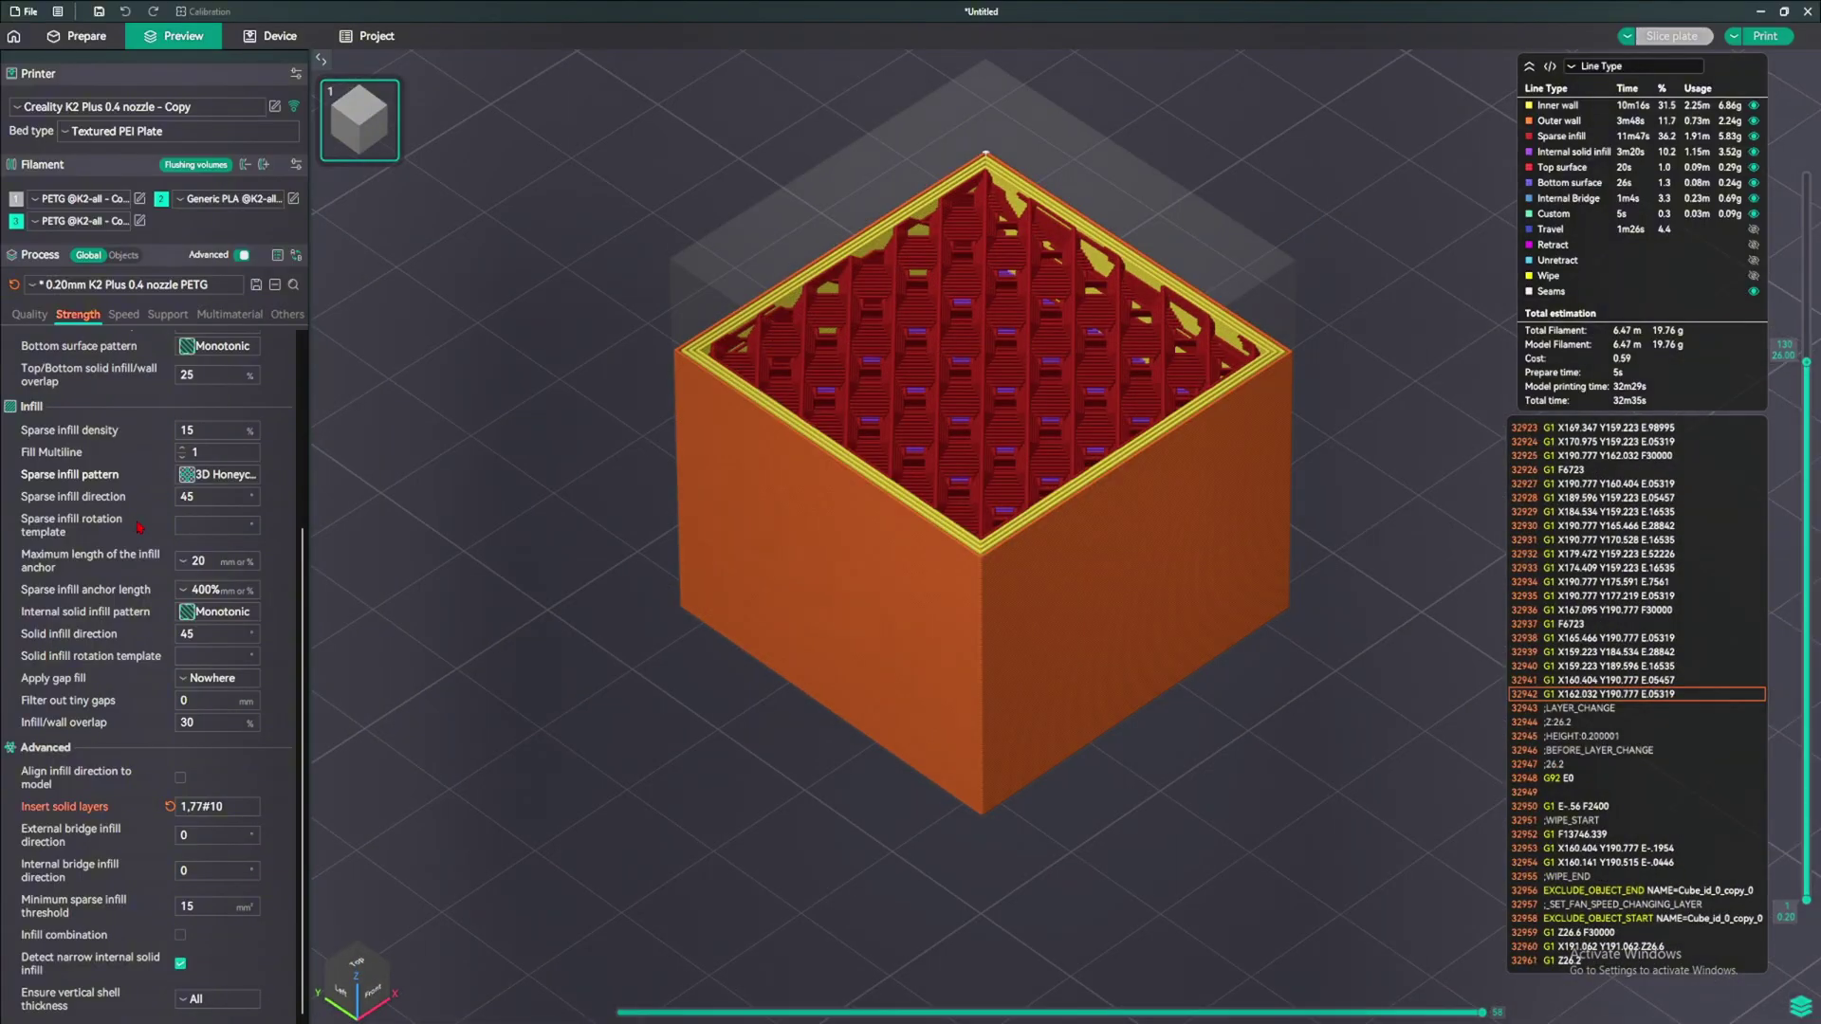
Set Wall loops to 0 and reslice the cube
scroll(139, 527, up, 6)
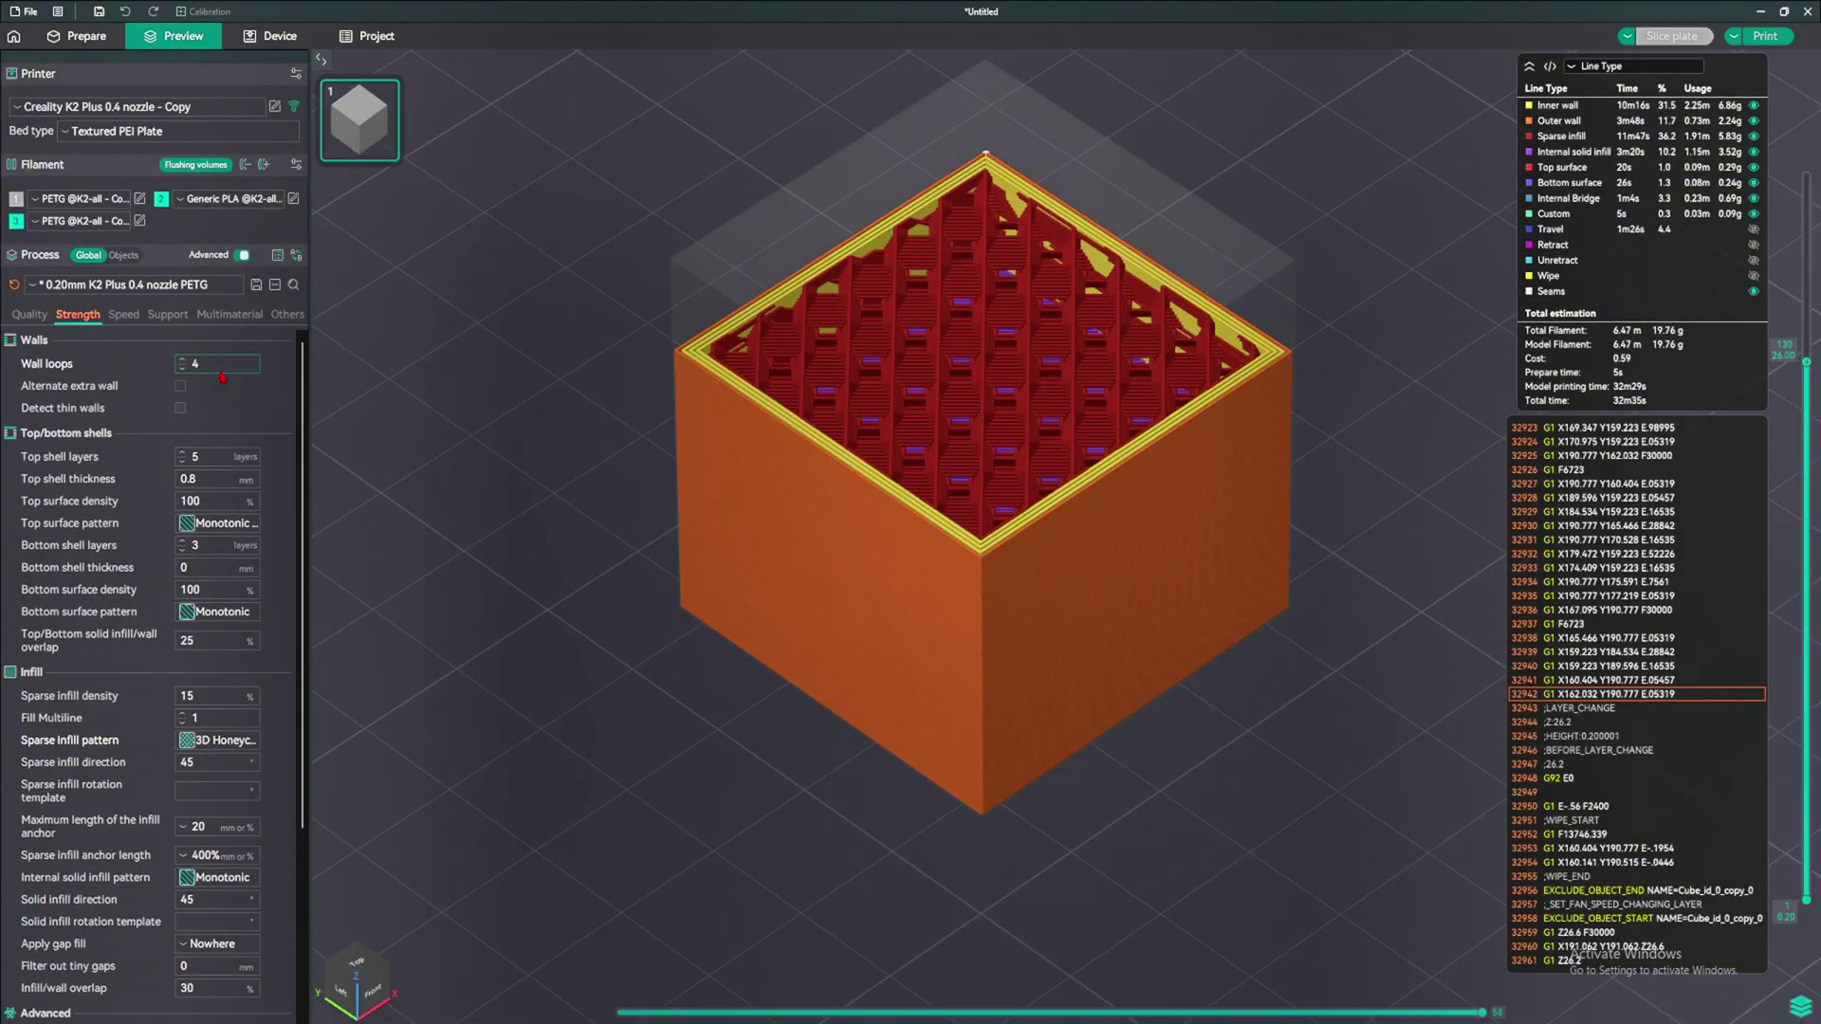
text(0)
key(Return)
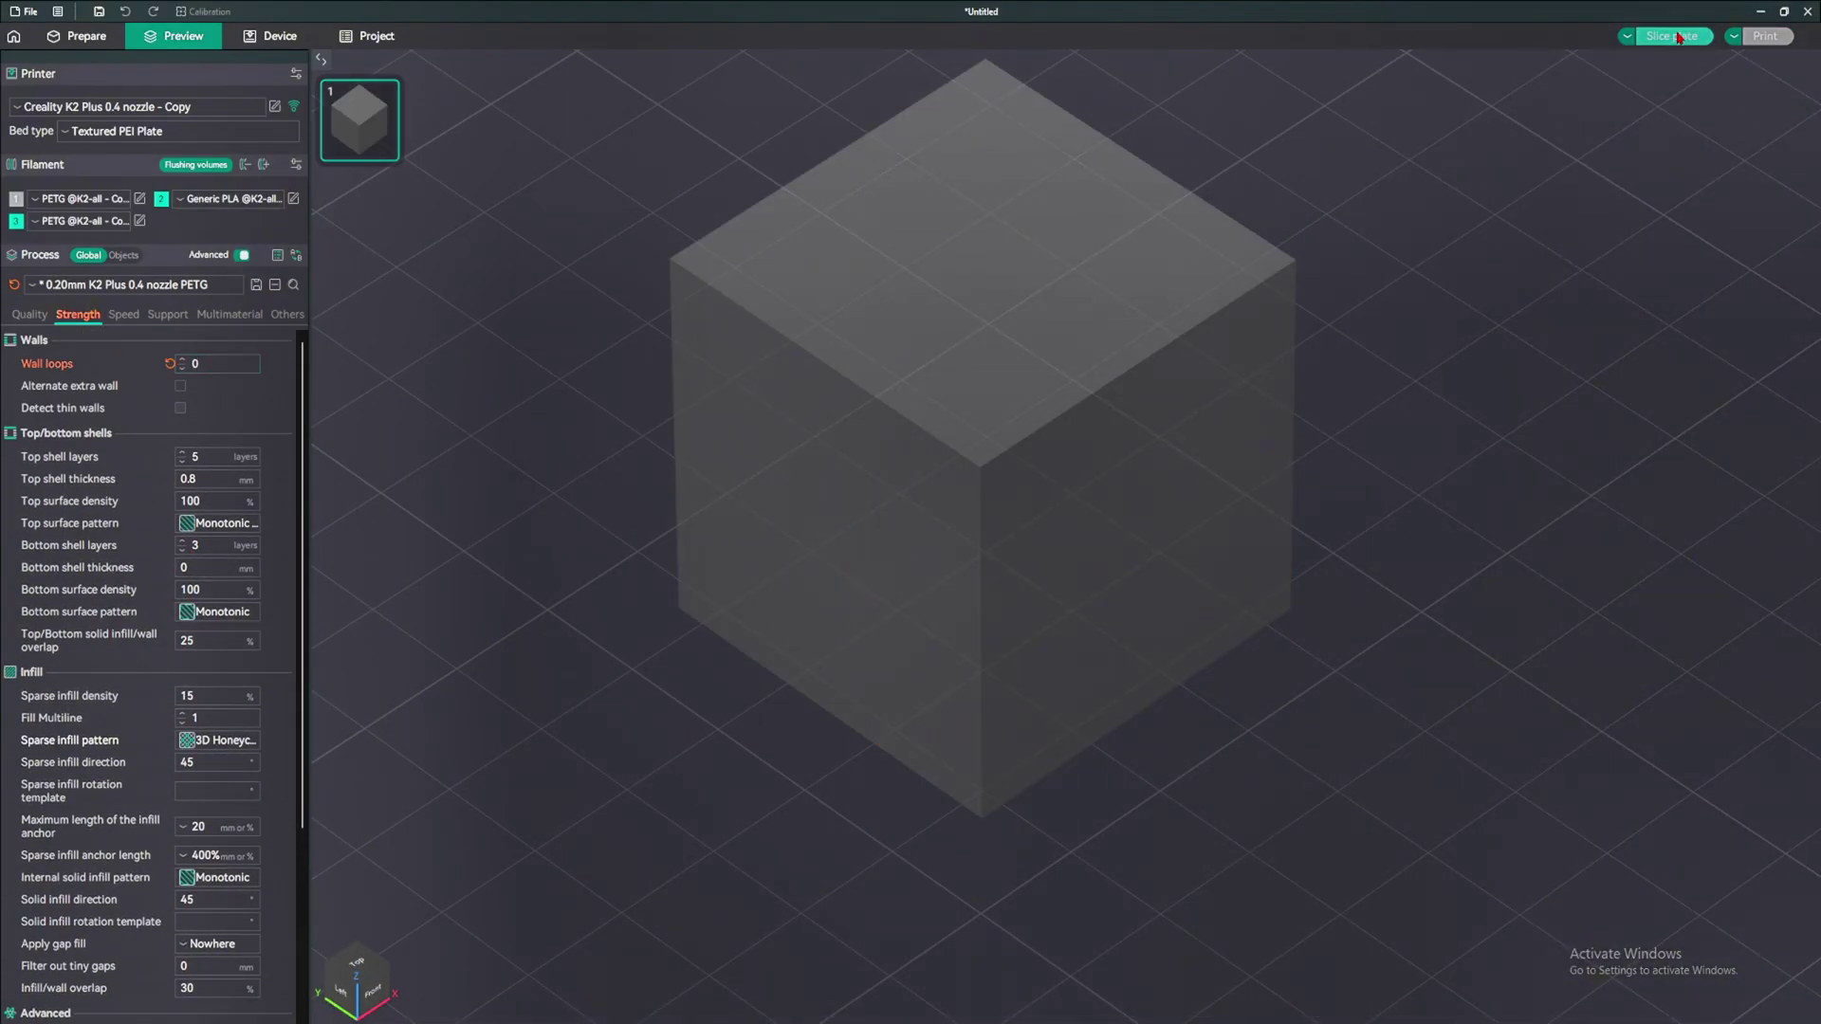
Raise the displayed layers from layer 130 to the top layer 175 to examine the wall-less cube's infill and solid band
key(5)
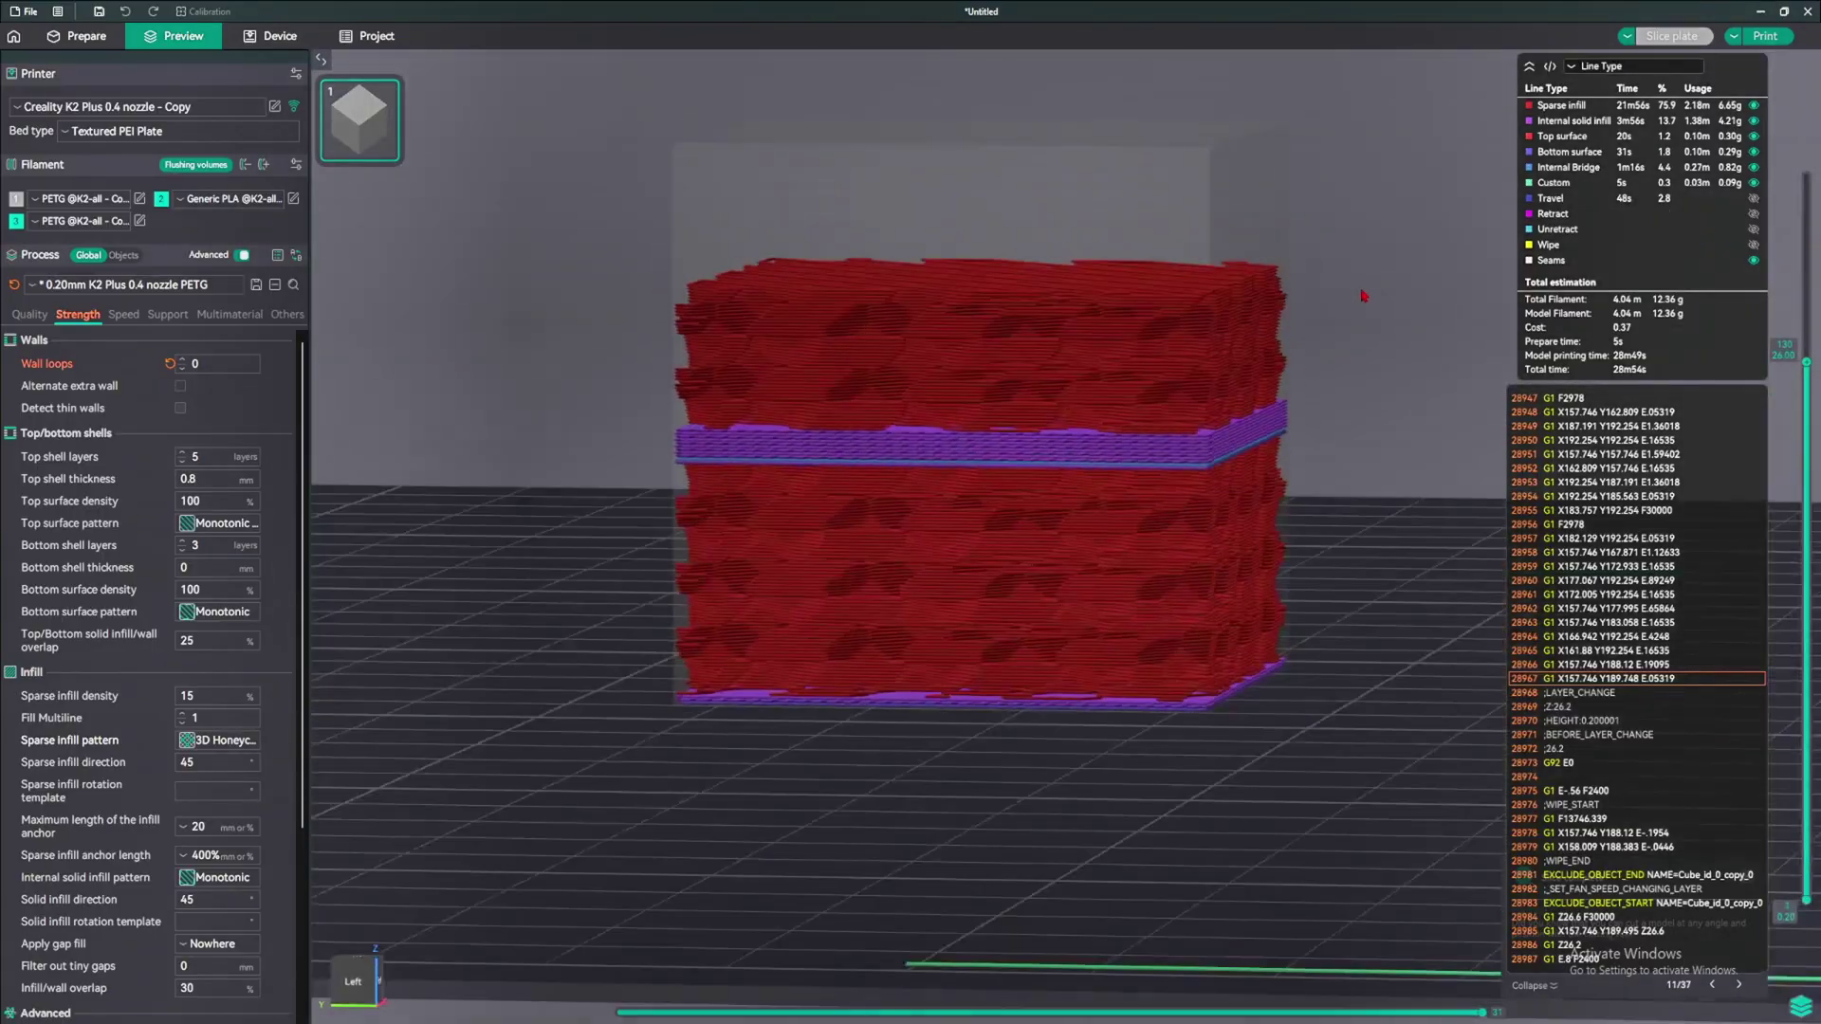
mouse_move(1363, 296)
mouse_down()
mouse_move(1341, 283)
mouse_move(1363, 288)
mouse_up()
key(Up)
key(Up)
key(Up)
key(Up)
key(Up)
key(Up)
key(Up)
key(Up)
key(Up)
key(Up)
key(Up)
key(Up)
key(Up)
key(Up)
key(Up)
key(Up)
key(Up)
key(Up)
key(Up)
key(Up)
key(Up)
key(Up)
key(Up)
key(Up)
drag(1062, 527, 1012, 542)
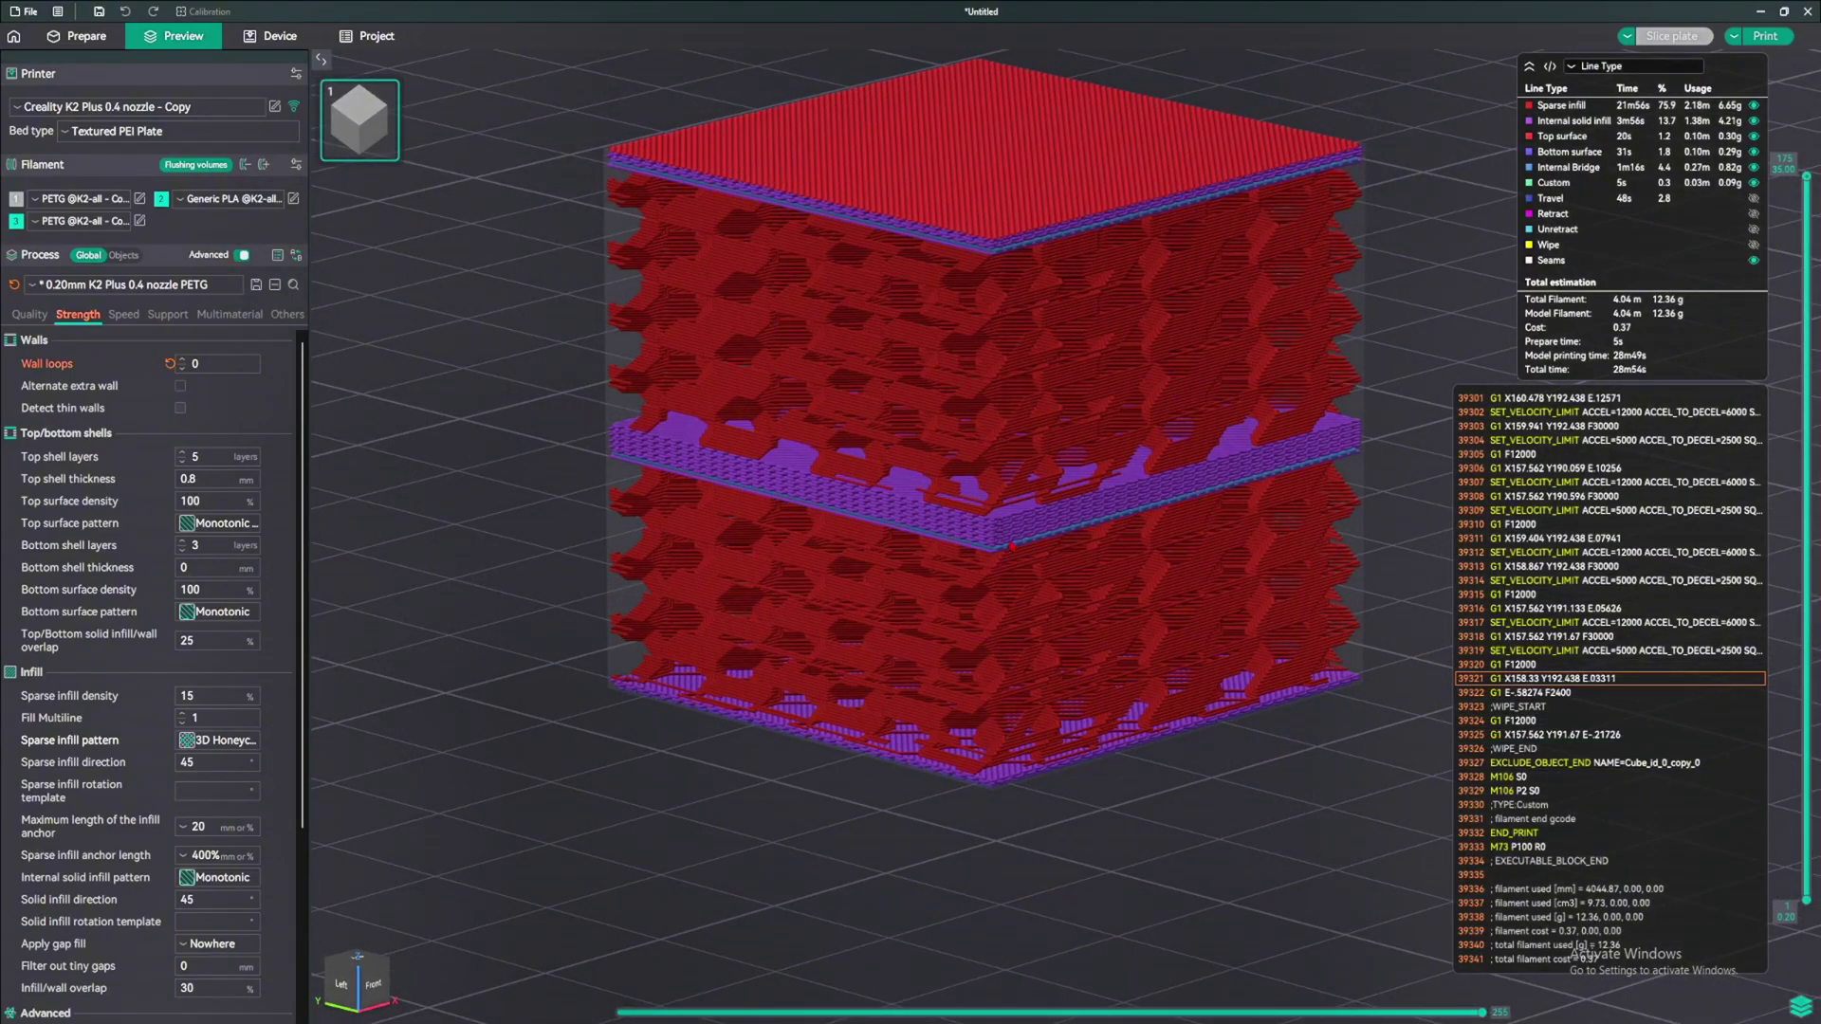
View the wall-less cube from its left and back sides to examine the band of solid layers at mid-height
key(5)
scroll(1097, 468, up, 3)
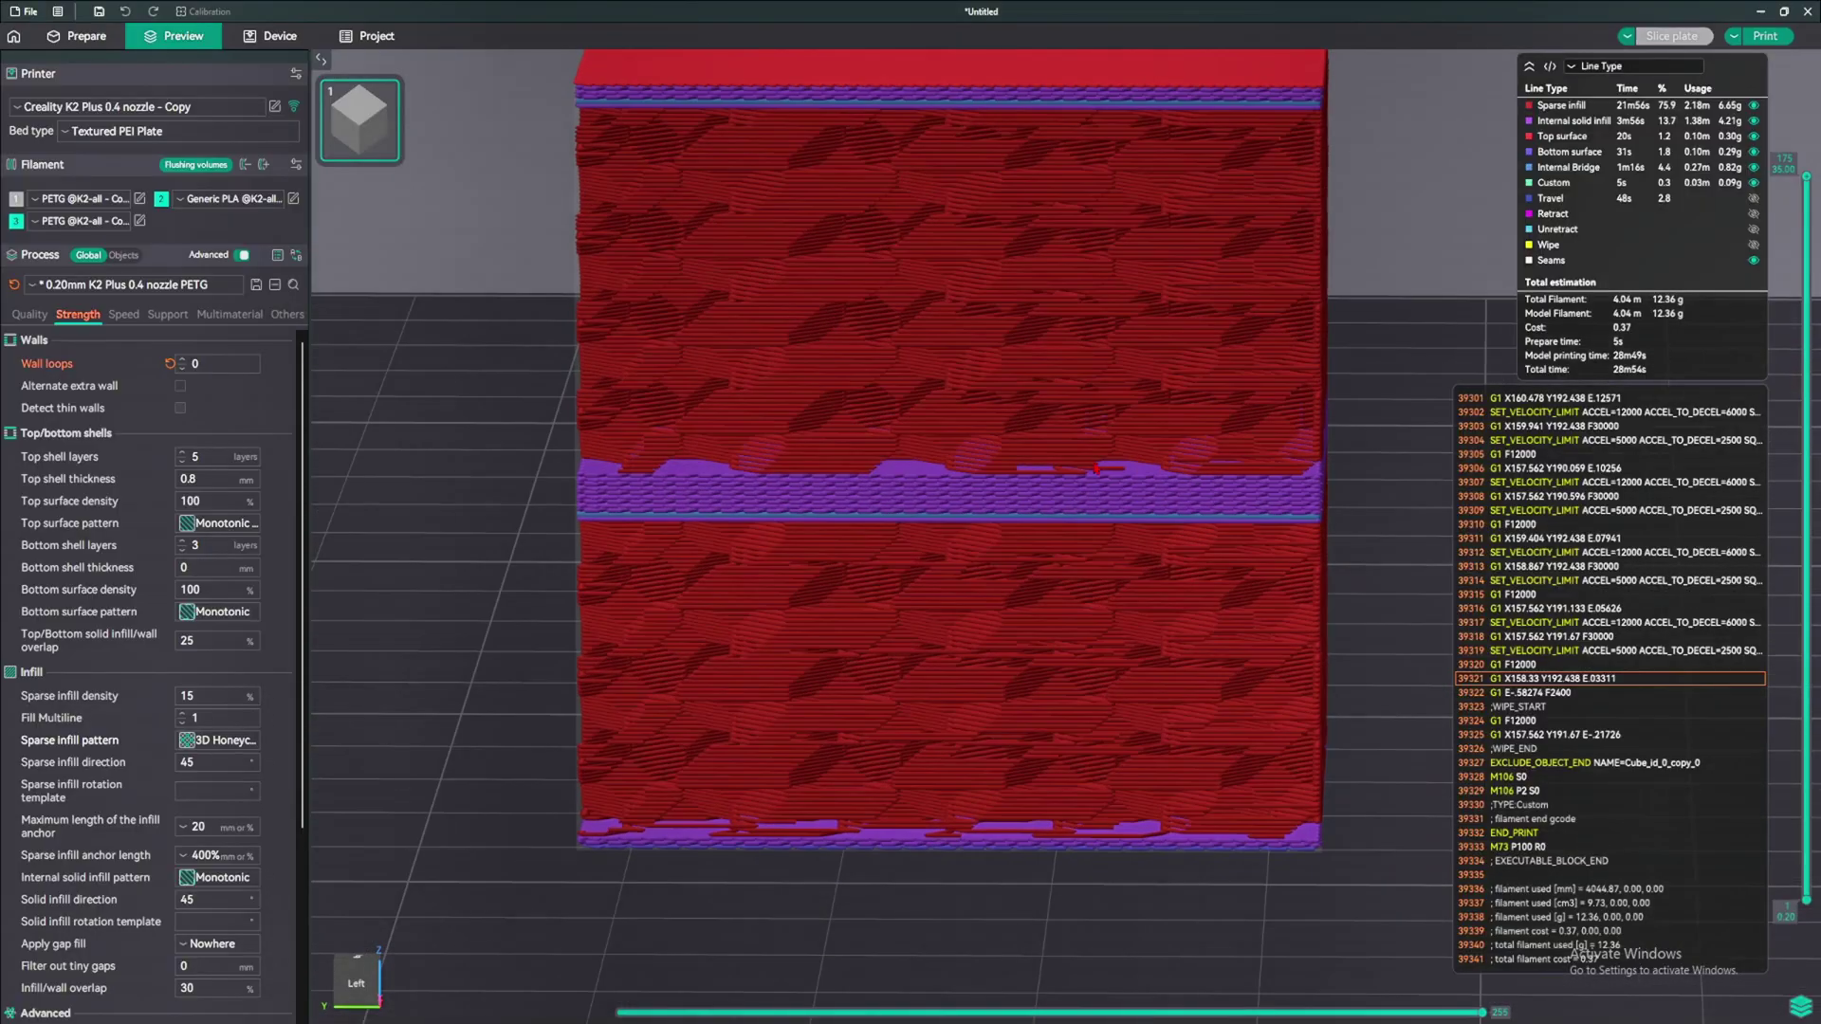
drag(1097, 468, 1196, 444)
drag(1248, 378, 1224, 413)
Highlight the 1,77#10 pattern in Insert solid layers to compare it with the solid band in the preview
scroll(194, 796, down, 5)
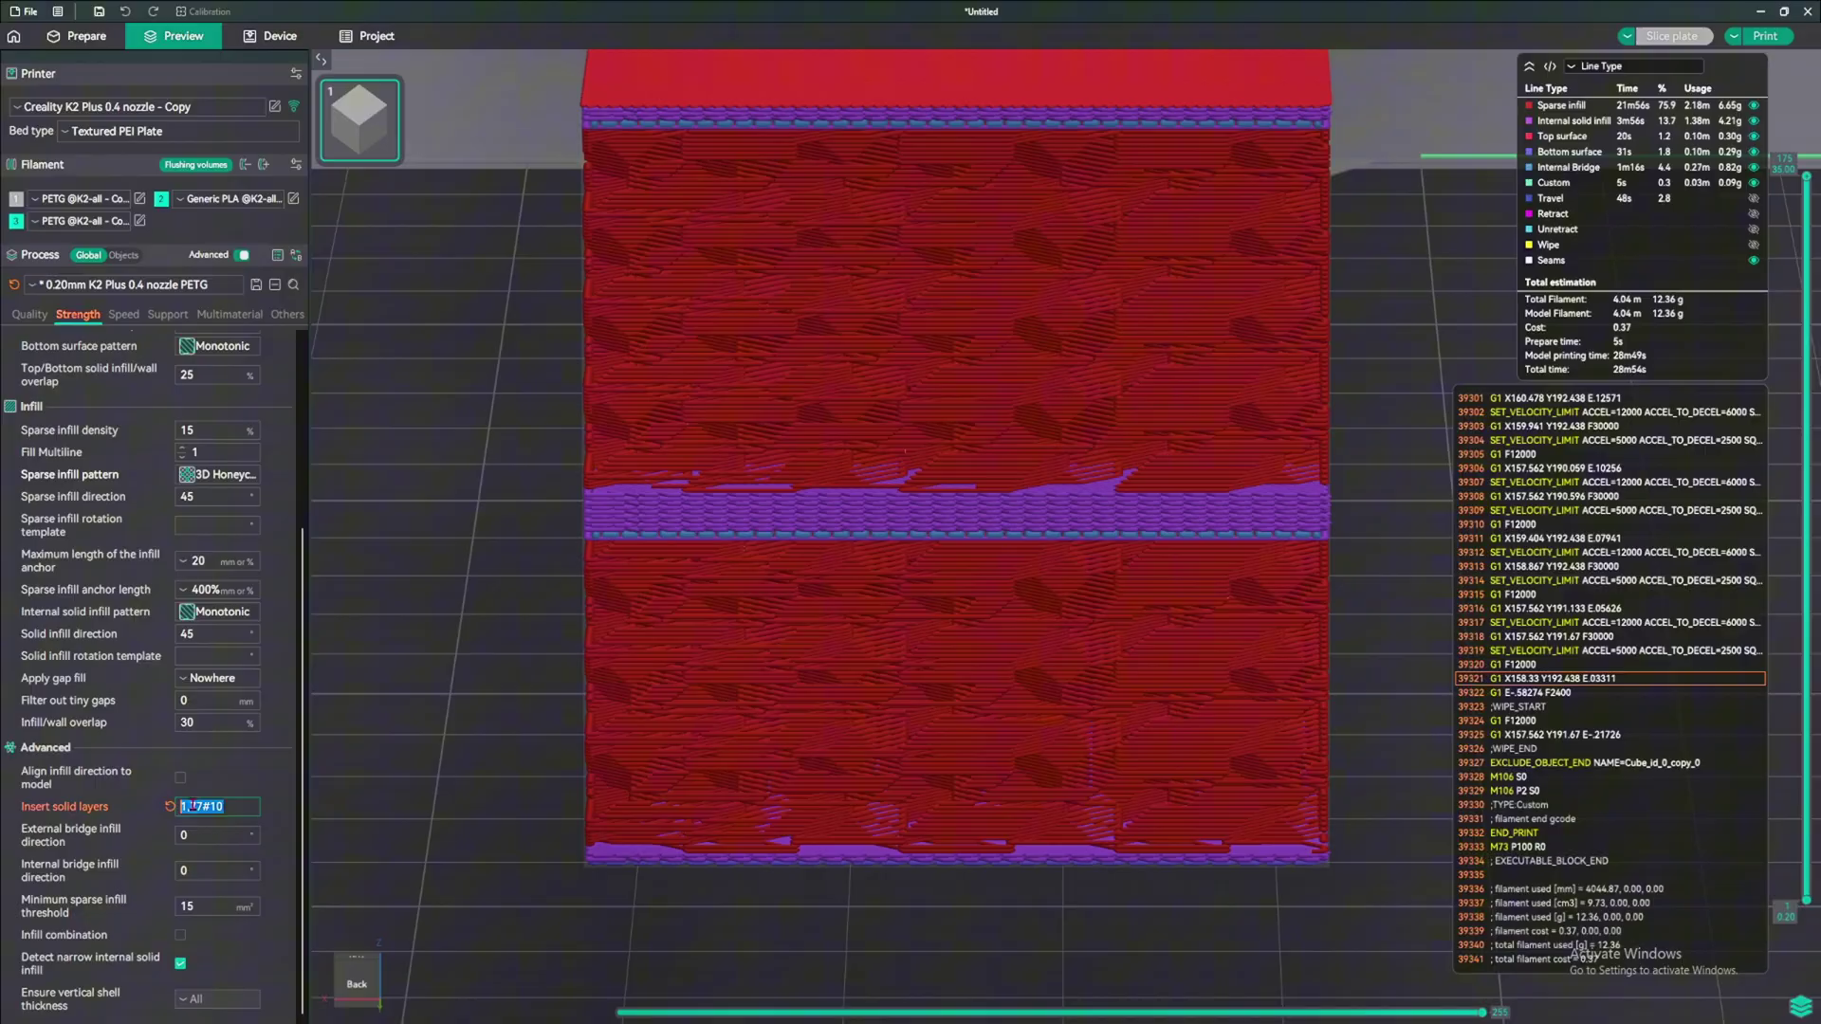
click(196, 806)
drag(190, 806, 240, 813)
click(641, 781)
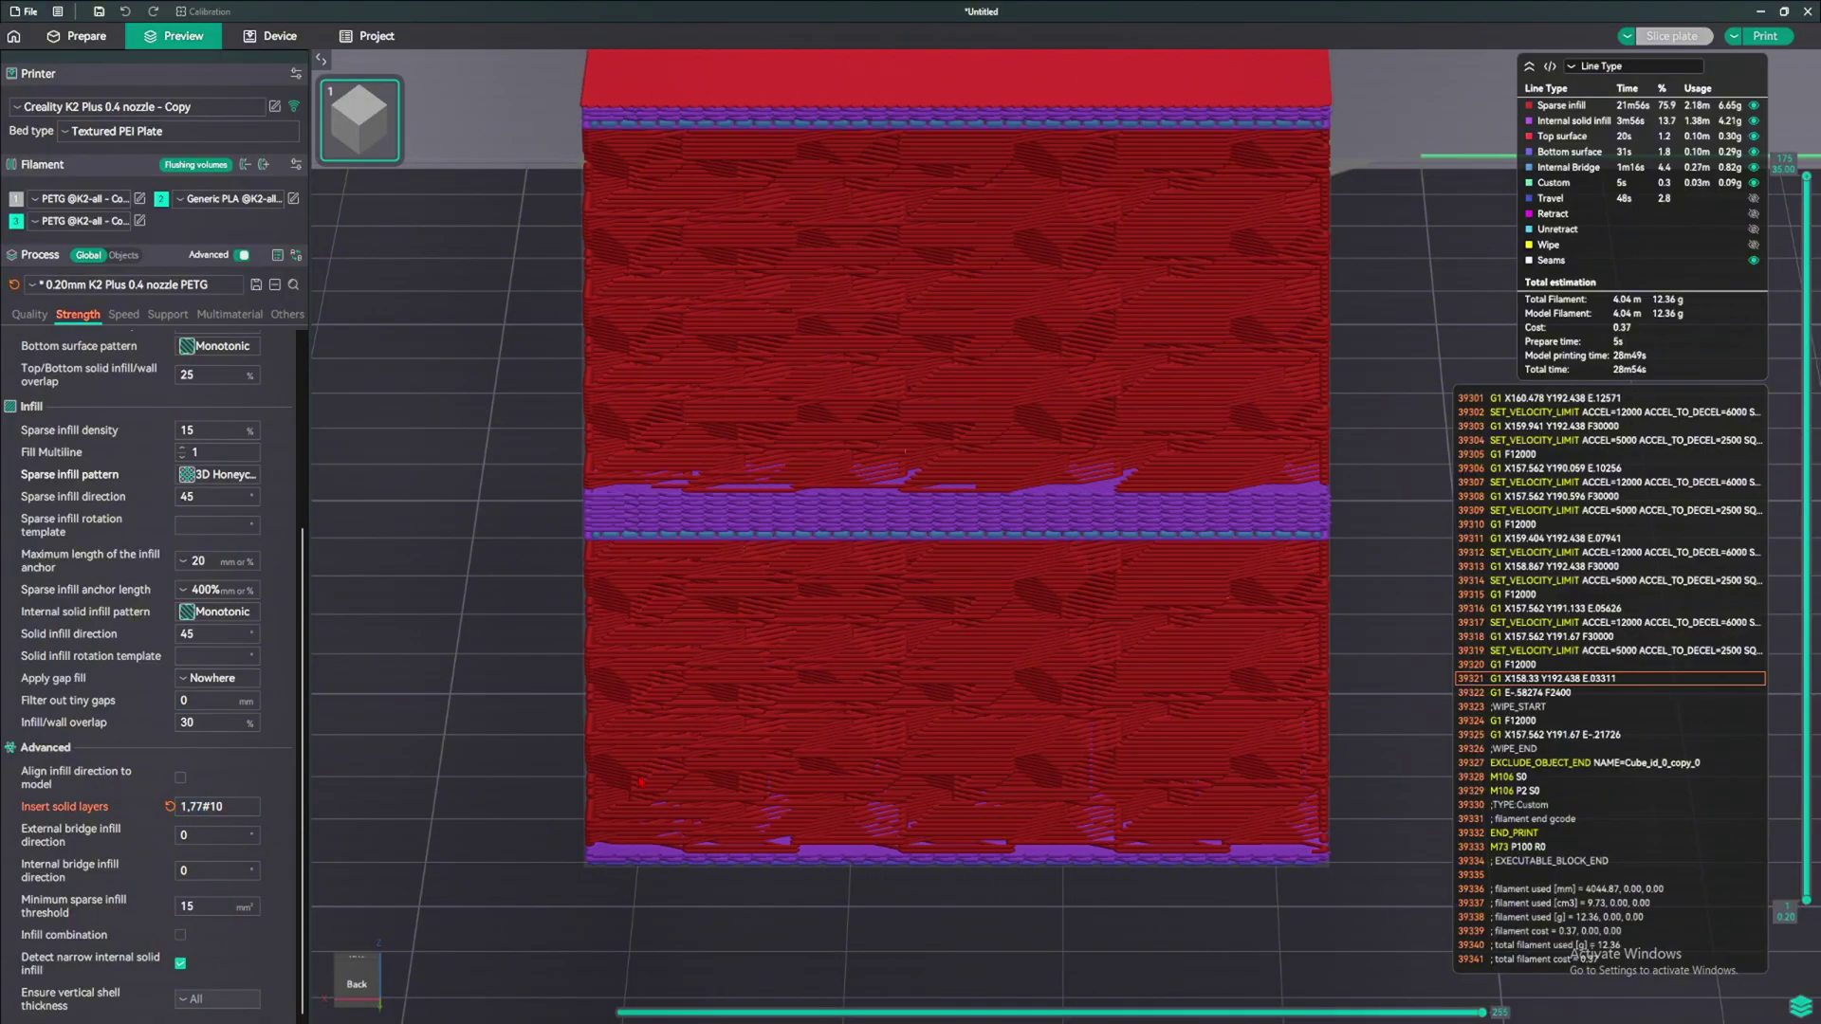